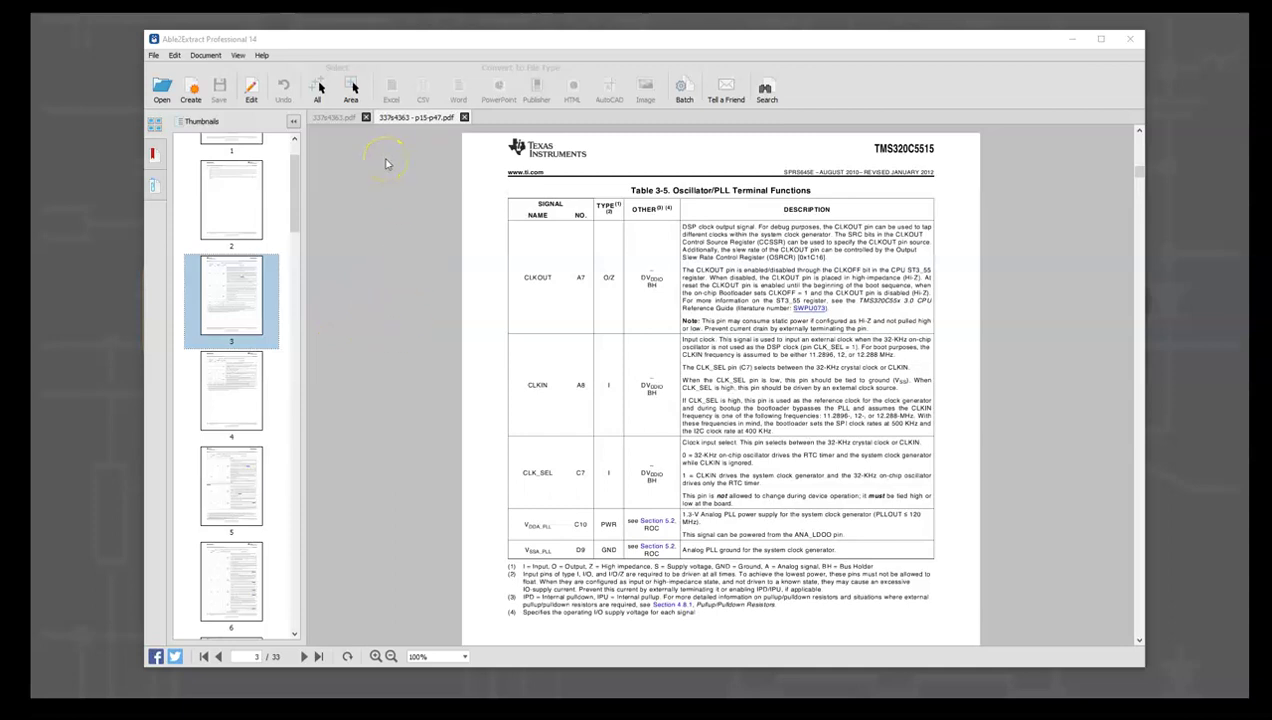
click(205, 56)
click(378, 304)
click(255, 304)
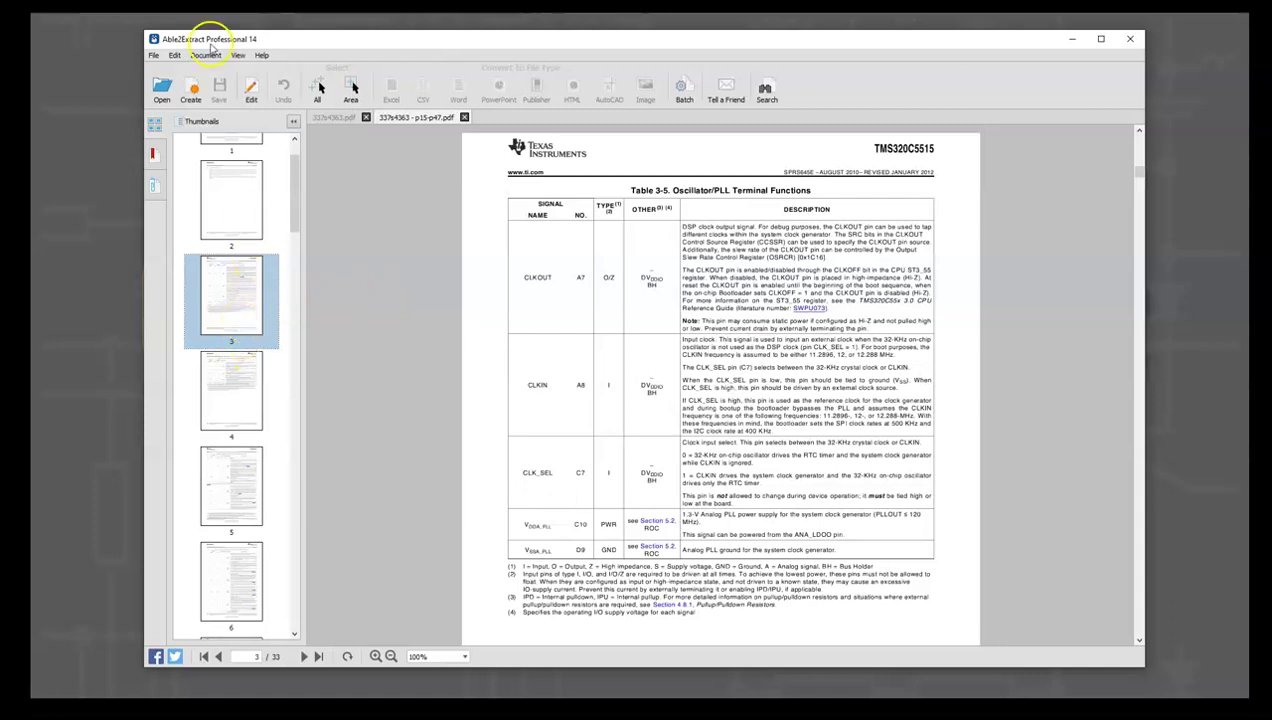
- Select the content of page range 3-33 for conversion
click(174, 55)
click(204, 104)
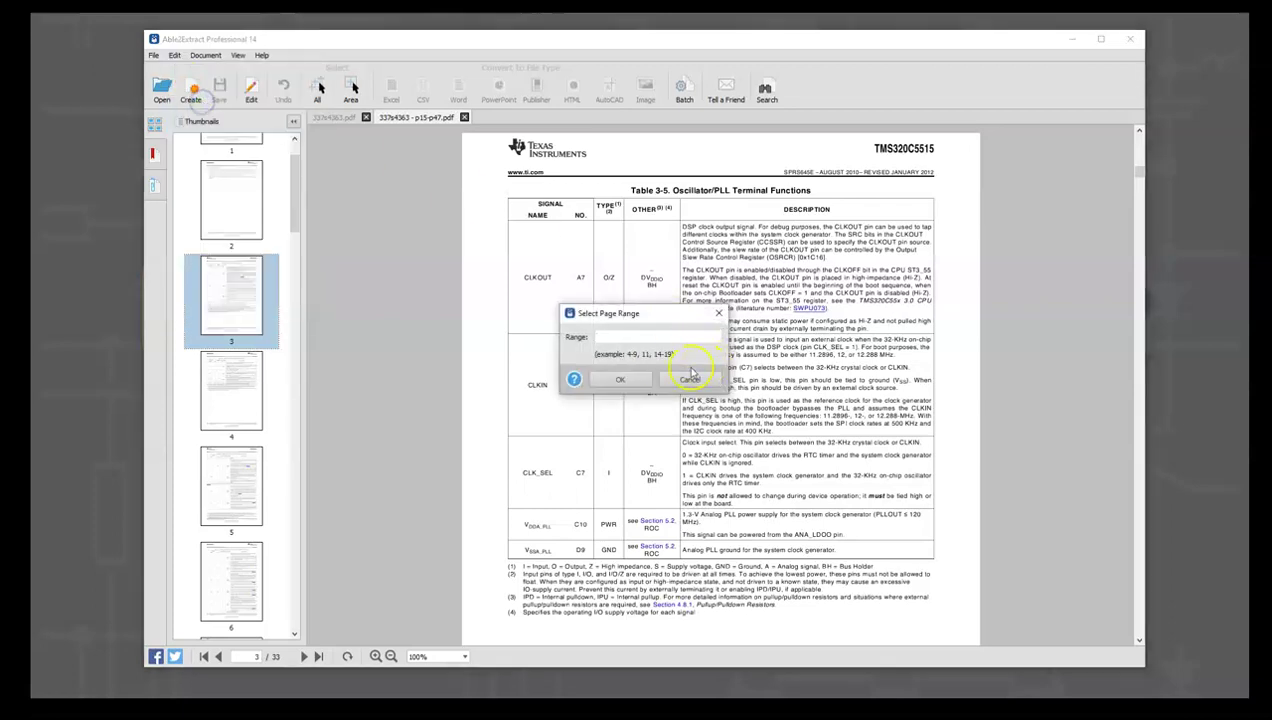
click(645, 341)
text(3-33)
click(622, 381)
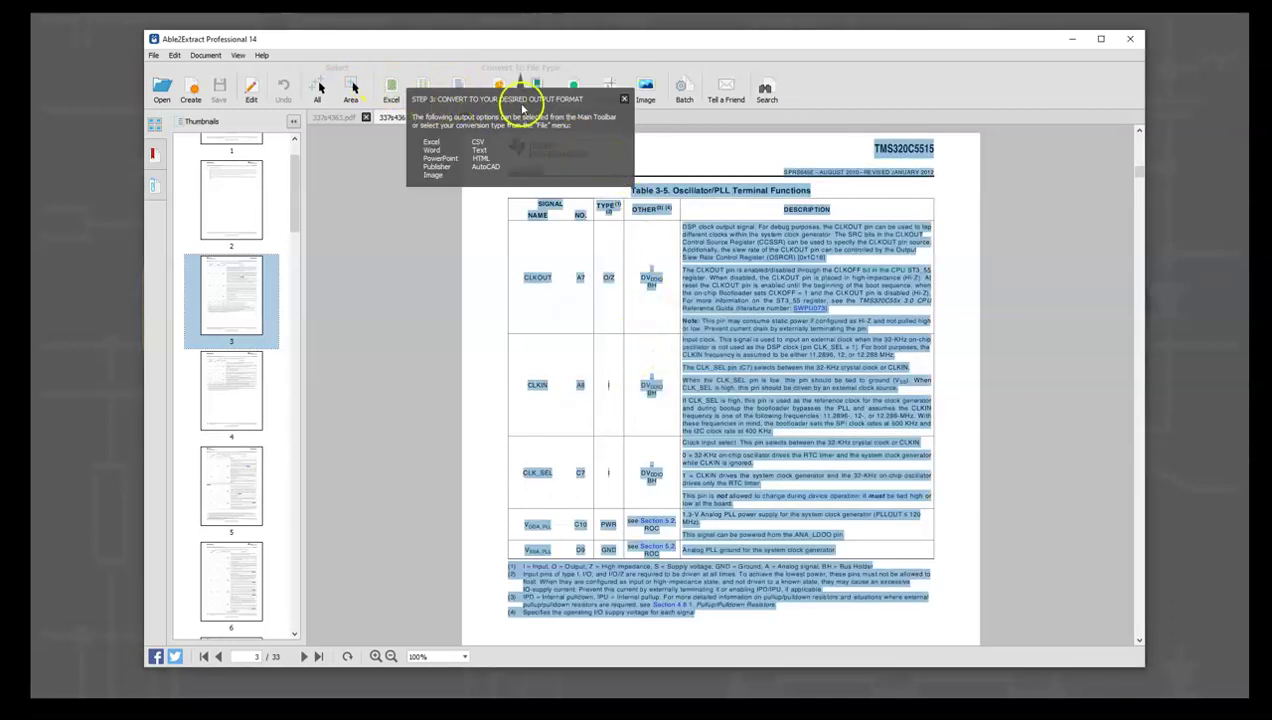
- Start a custom Excel conversion with Table Sets set to Single Table Per Range and begin defining its table structure
click(393, 88)
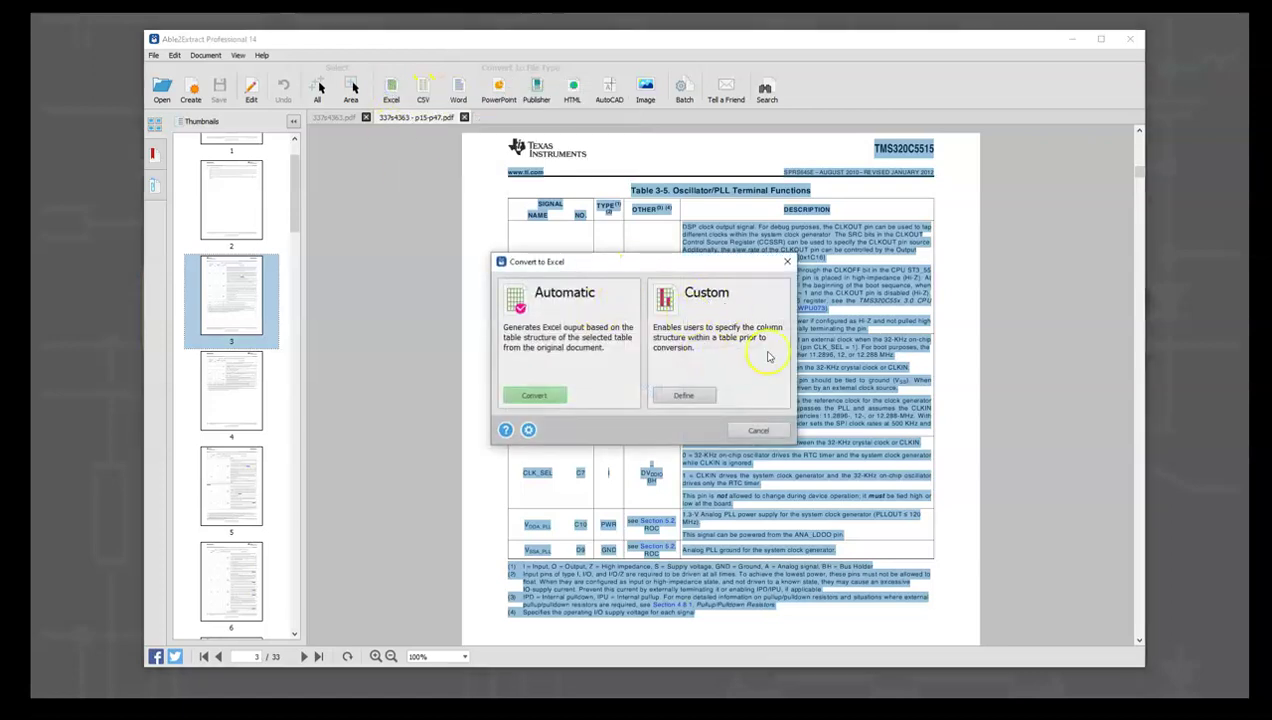
click(530, 431)
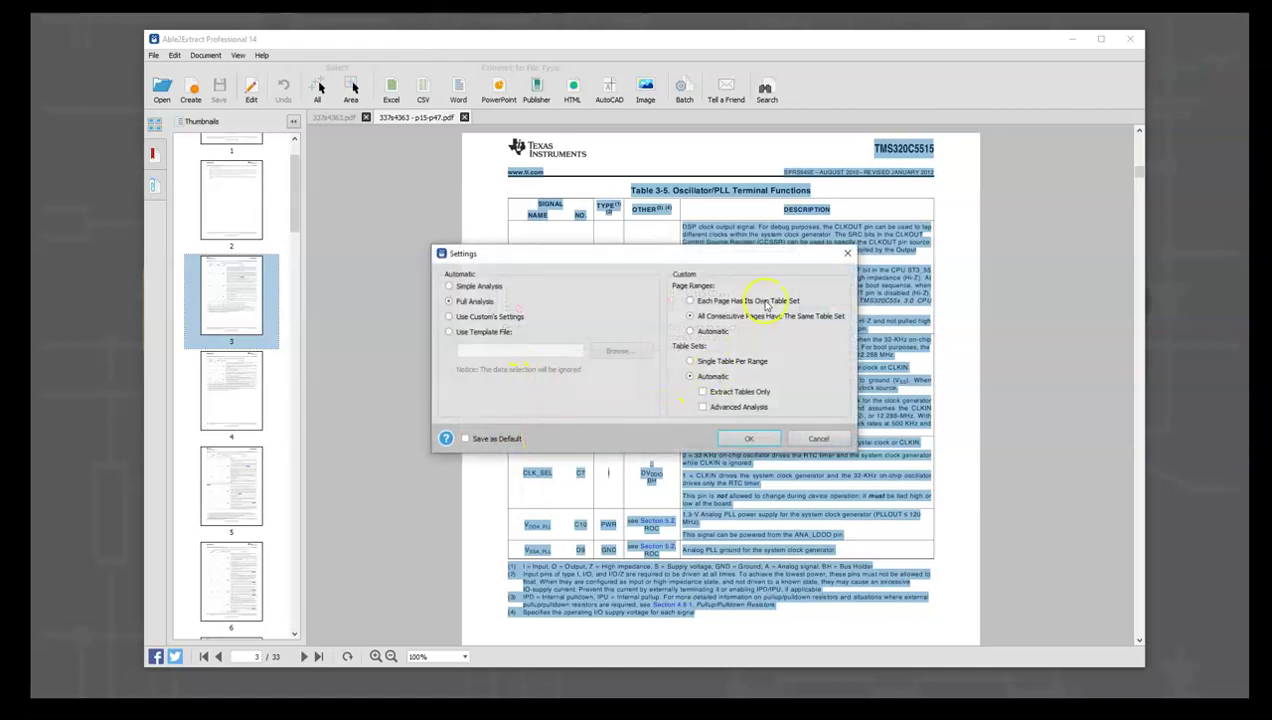
drag(761, 254, 766, 228)
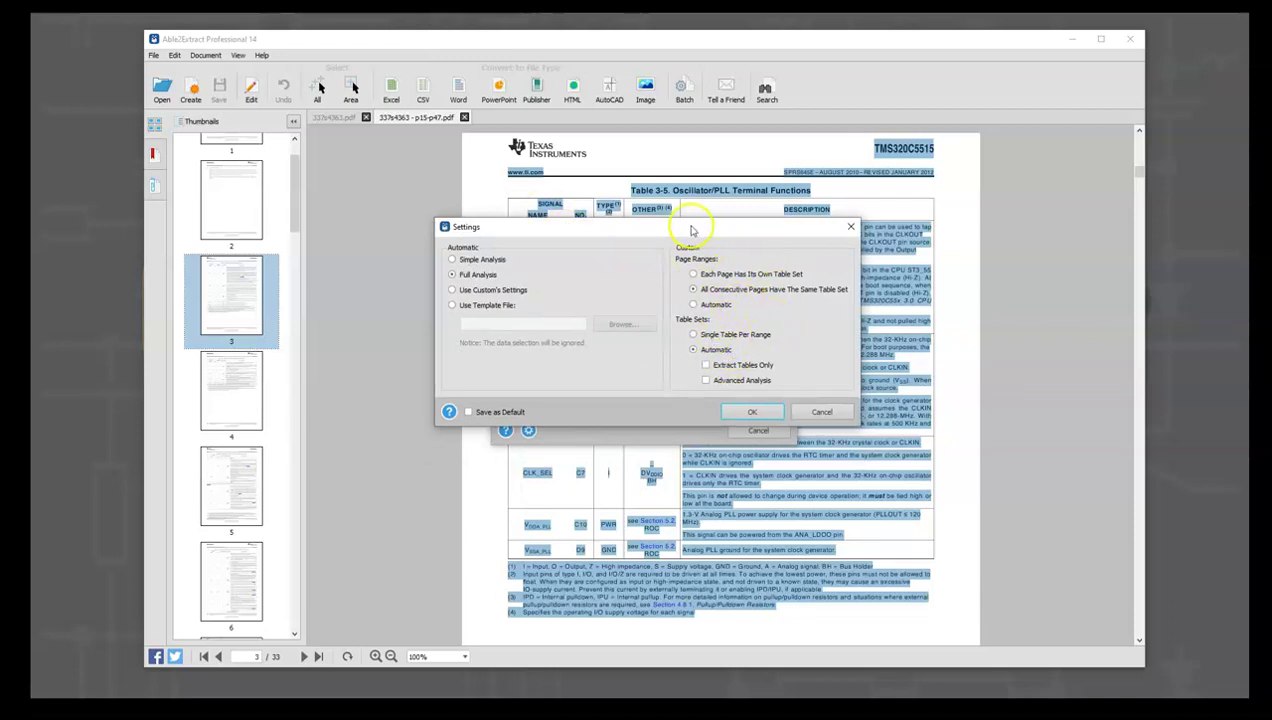
drag(690, 229, 722, 389)
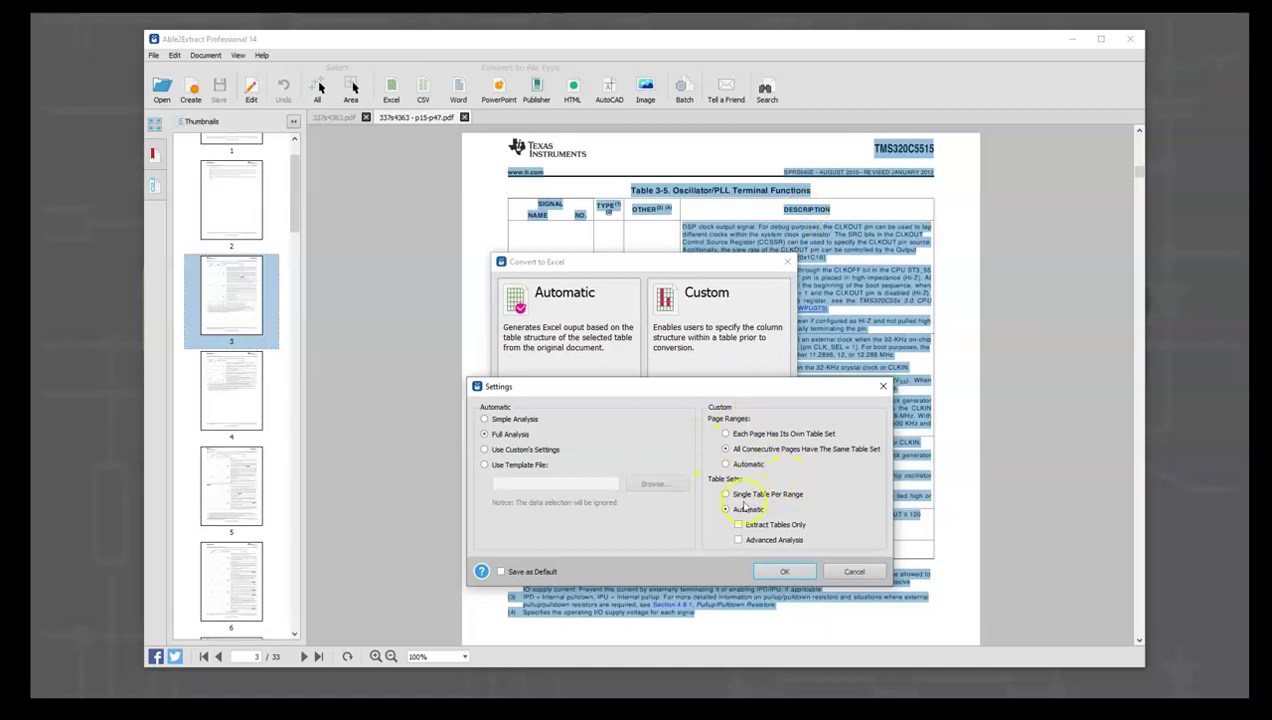
click(726, 494)
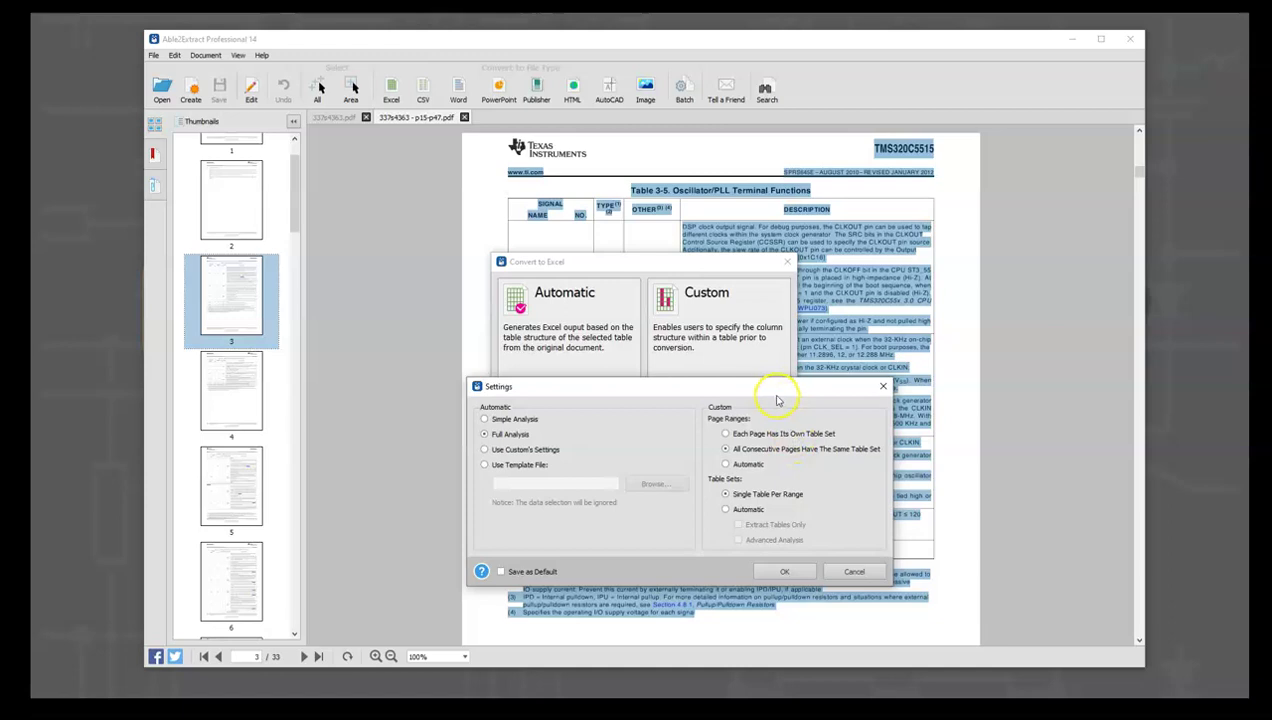
drag(776, 395, 783, 292)
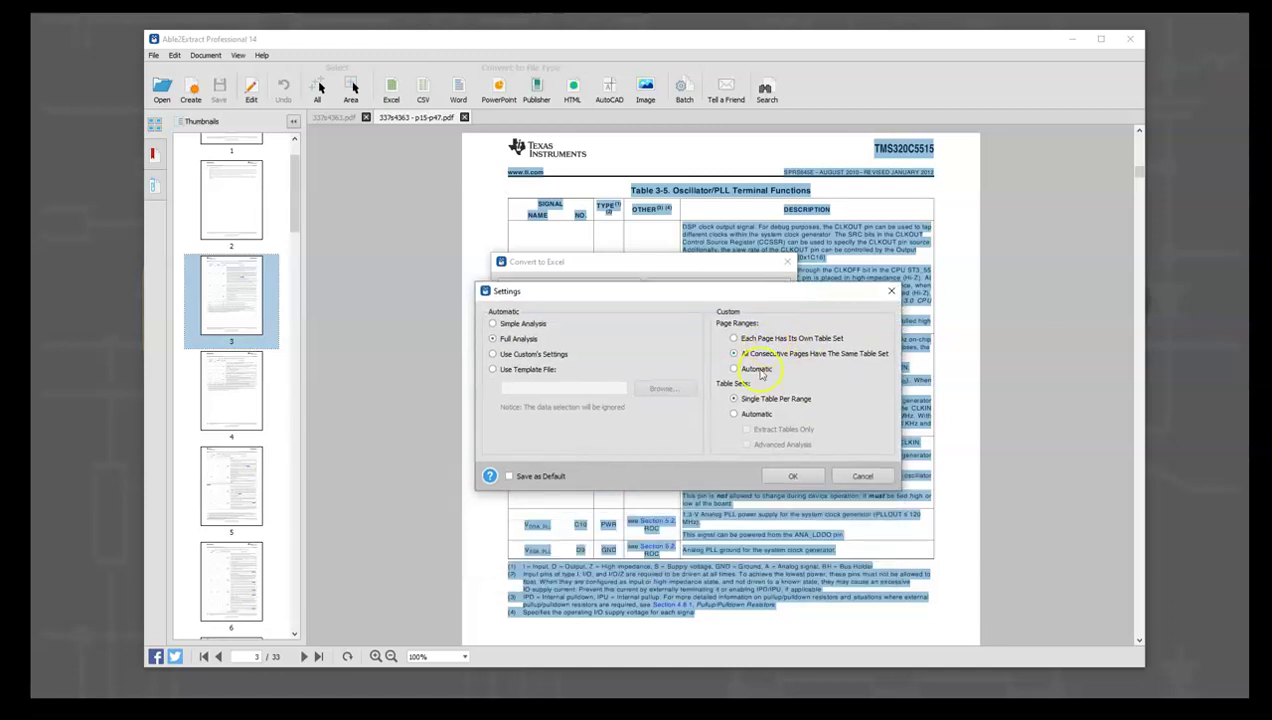
click(784, 482)
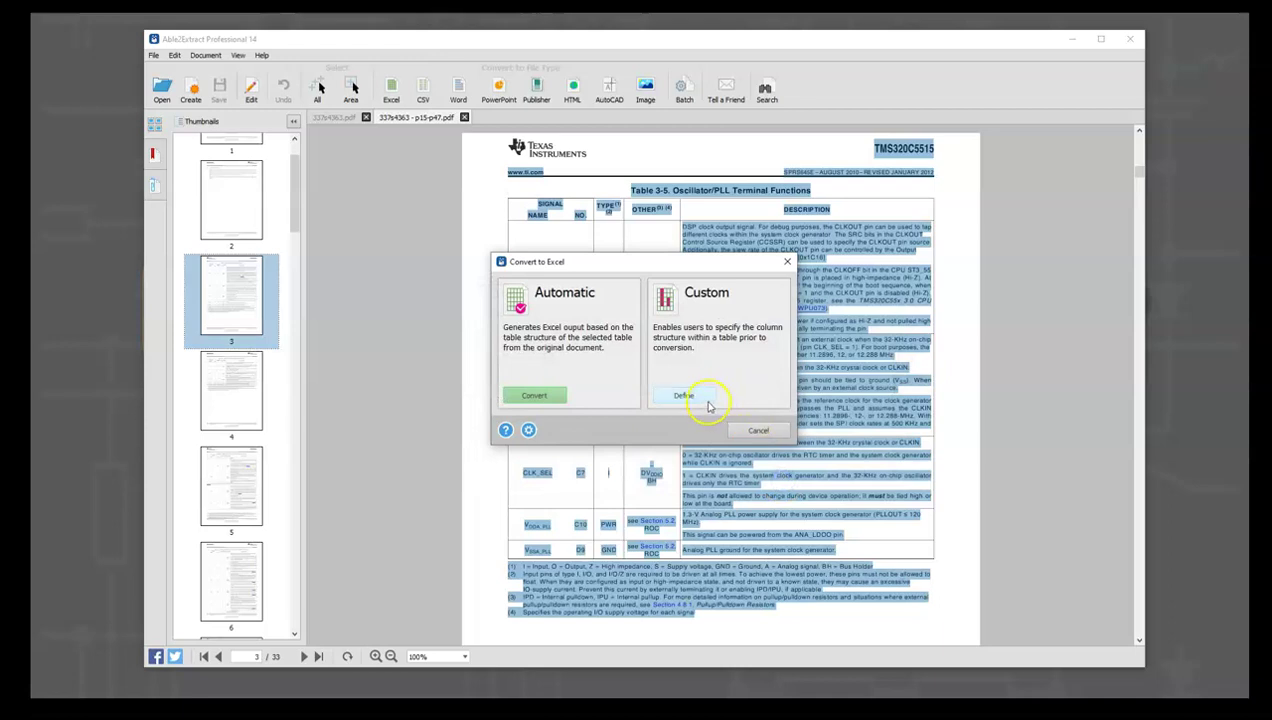
click(705, 396)
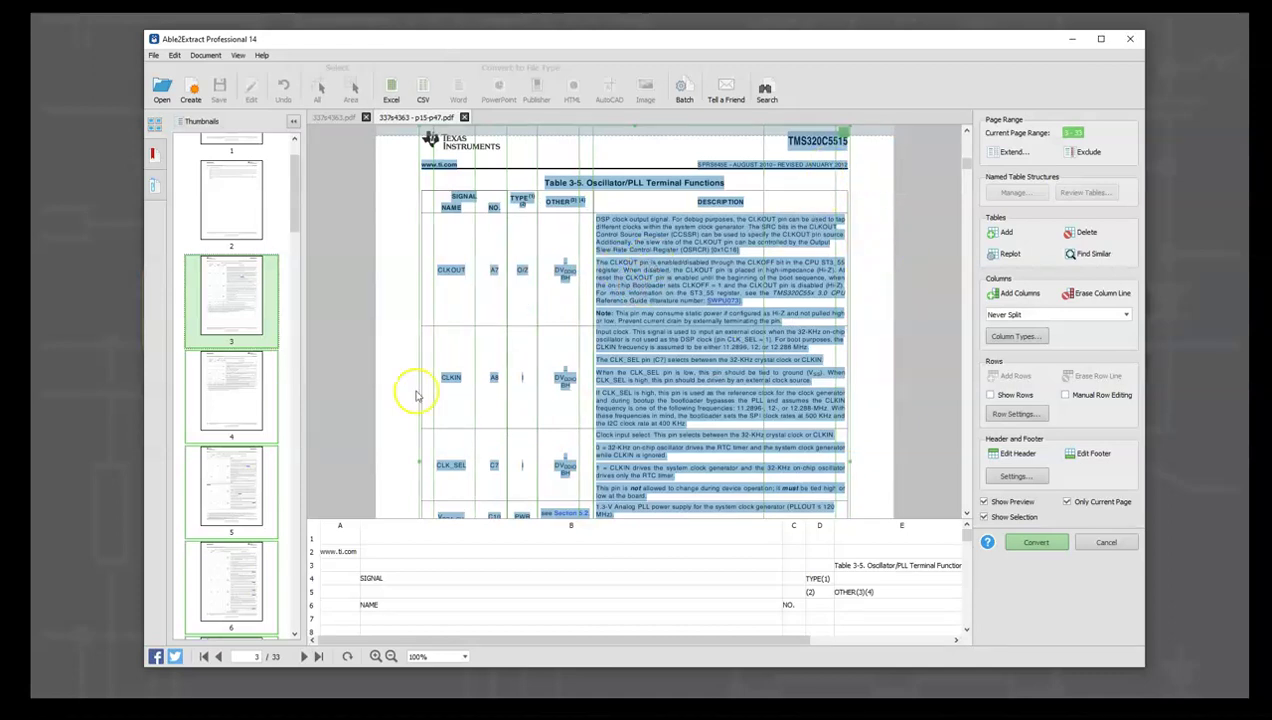
- Look through the page thumbnails to examine which pages the current table range covers
scroll(245, 550, down, 5)
scroll(258, 545, down, 5)
scroll(280, 457, up, 7)
scroll(270, 322, up, 2)
scroll(268, 400, up, 3)
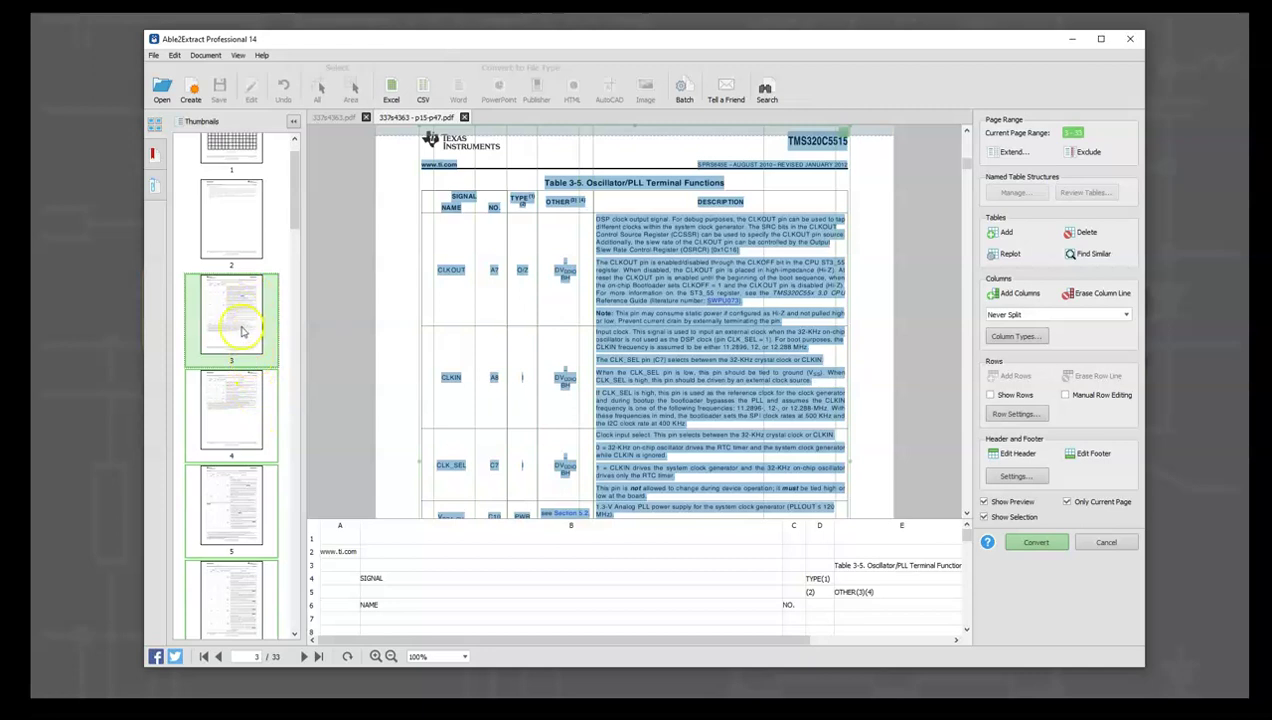
scroll(247, 340, down, 2)
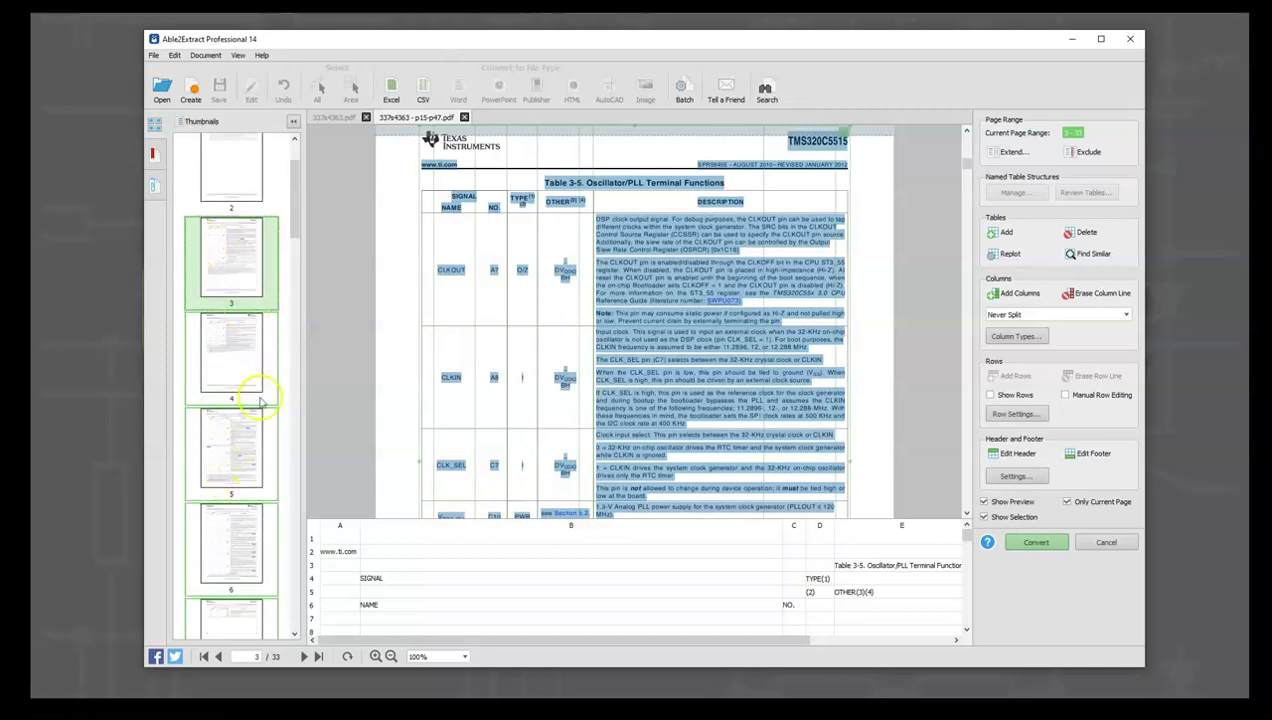
scroll(244, 355, down, 1)
scroll(243, 354, up, 2)
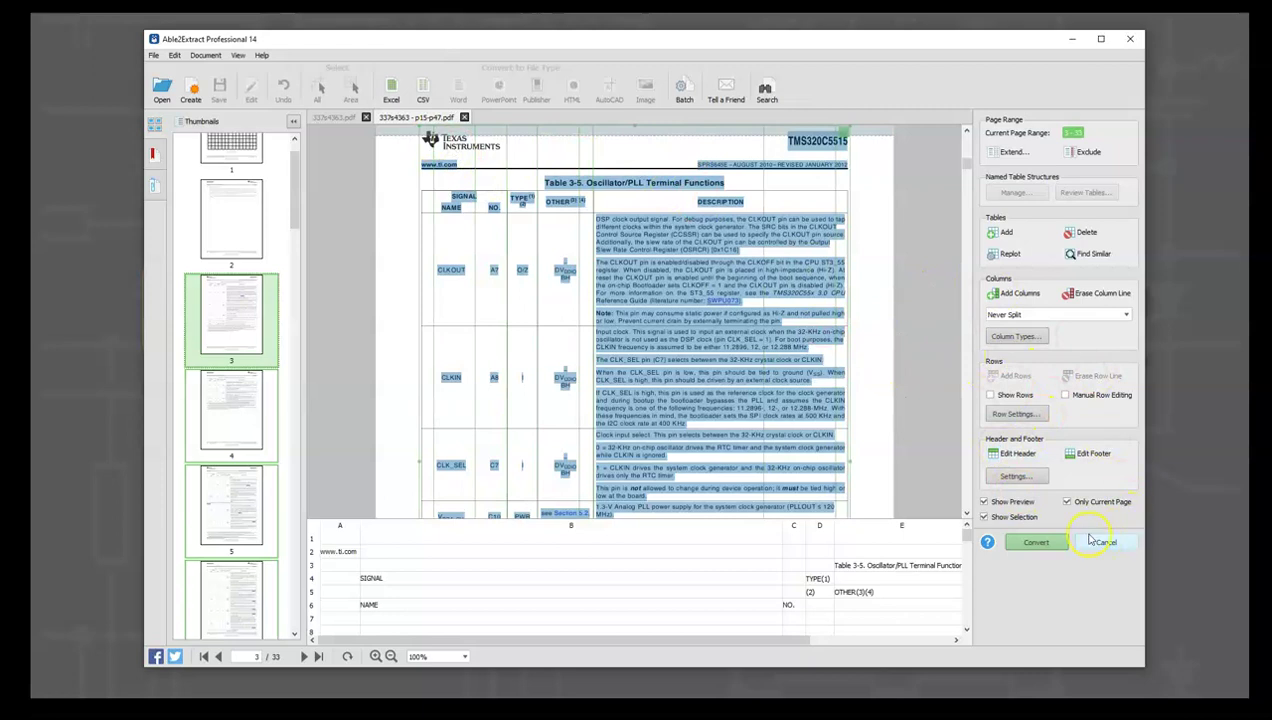
- Accept the header/footer settings for pages 3-33 and extend the header area down to the rule above the Table 3-5 title
click(1022, 476)
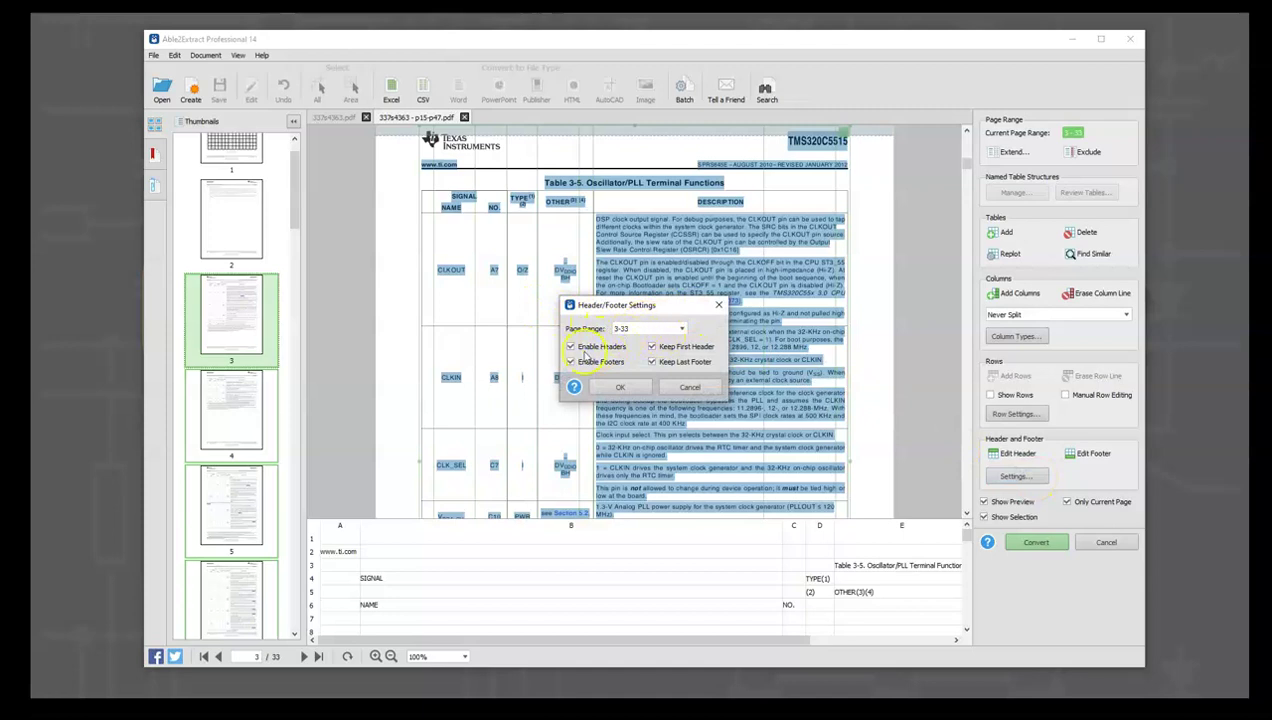
click(628, 389)
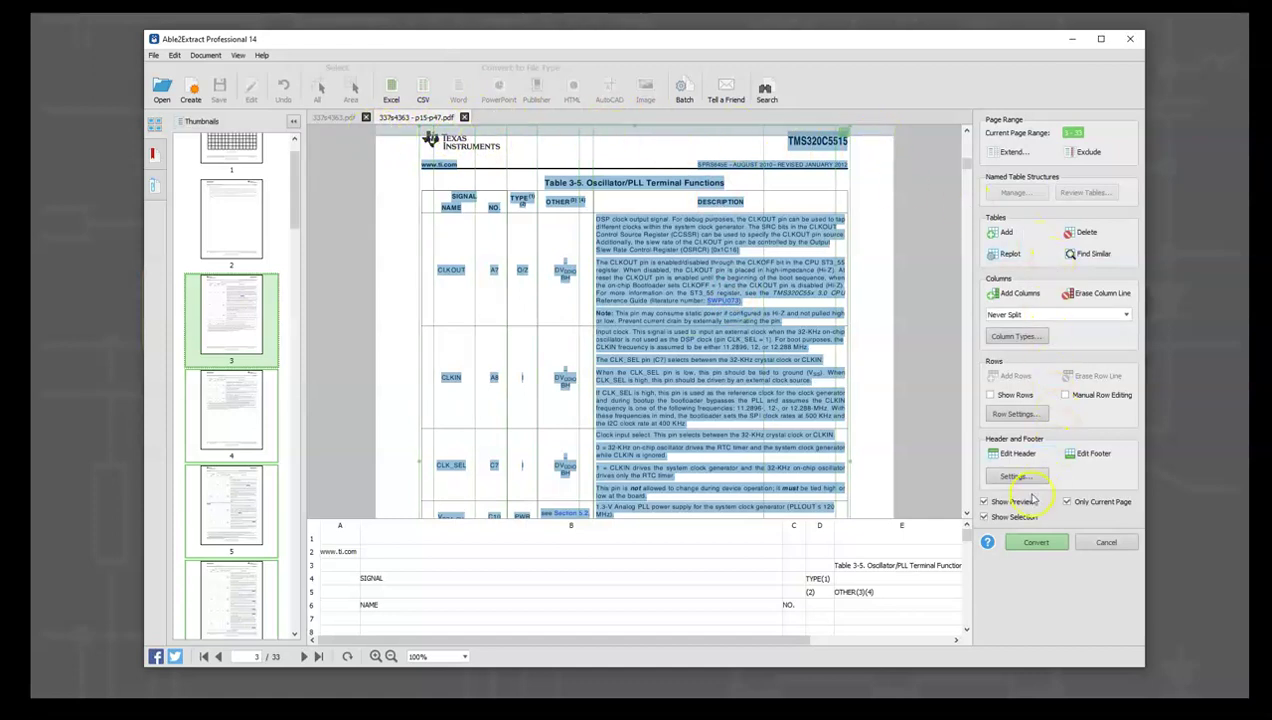
click(1018, 454)
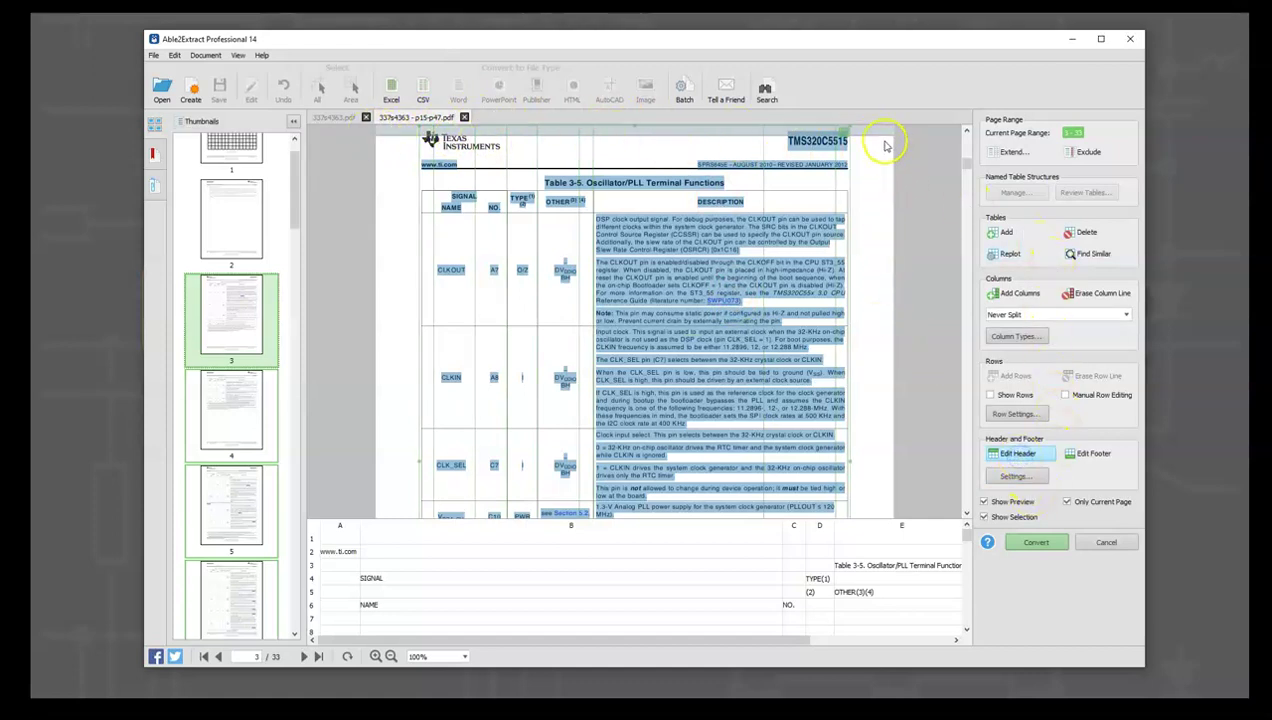
drag(883, 138, 883, 170)
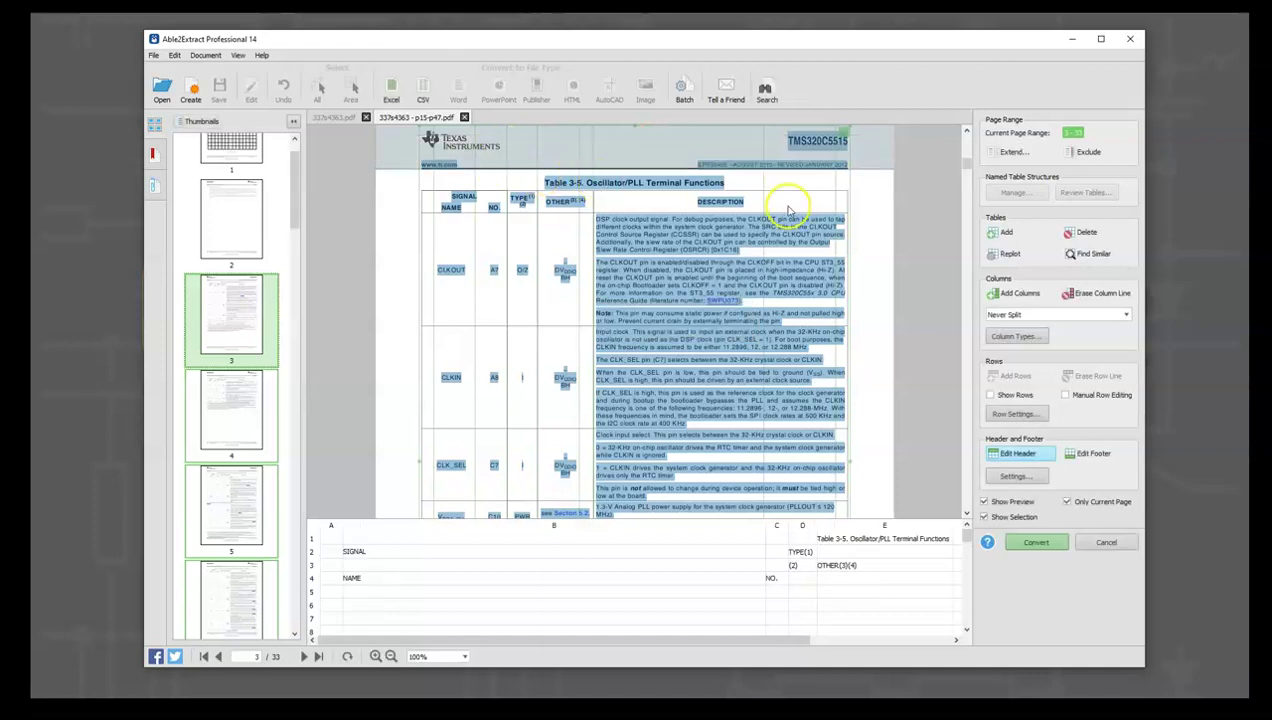
- Extend the footer area on page 3 up to the rule above the copyright line
scroll(909, 340, down, 3)
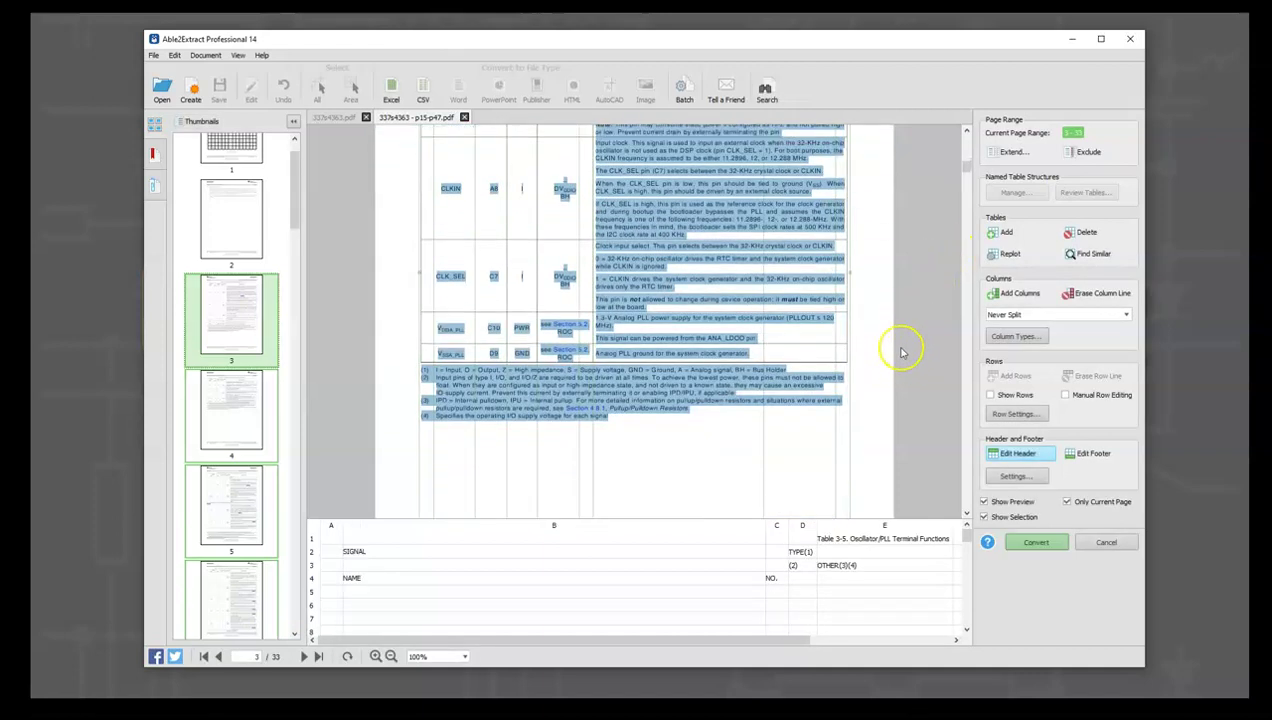
scroll(880, 362, down, 1)
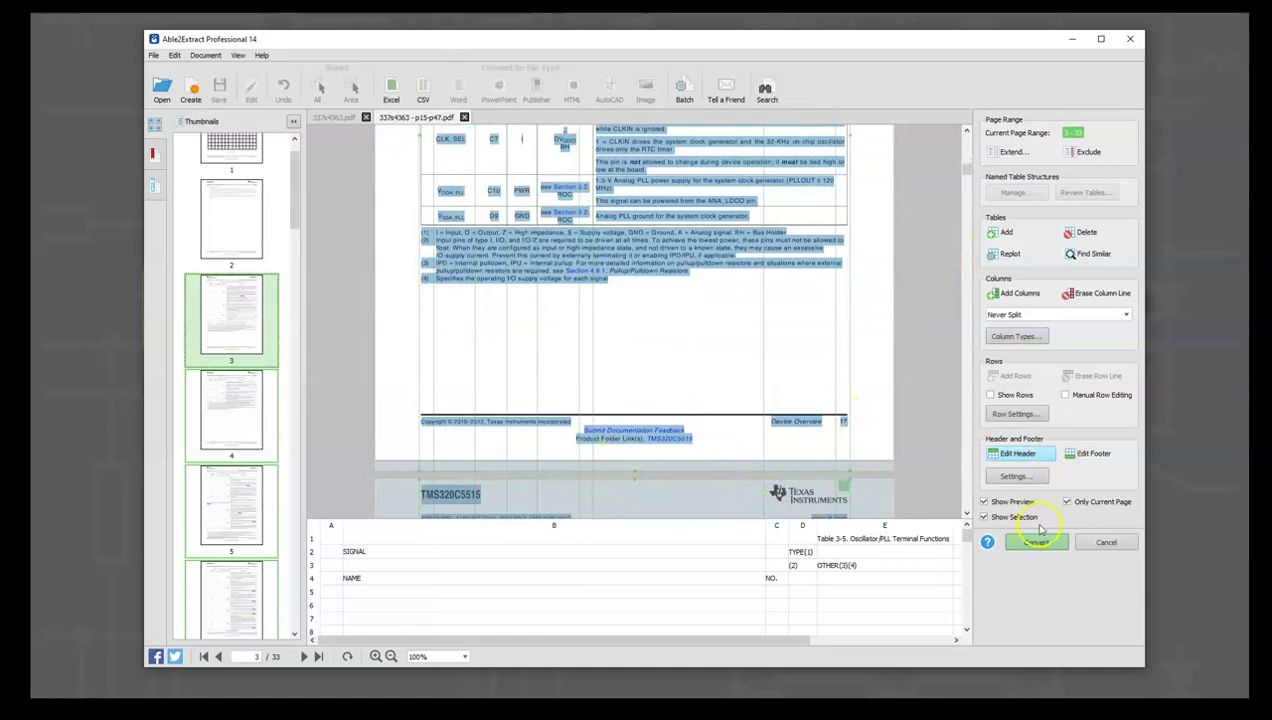
click(1085, 455)
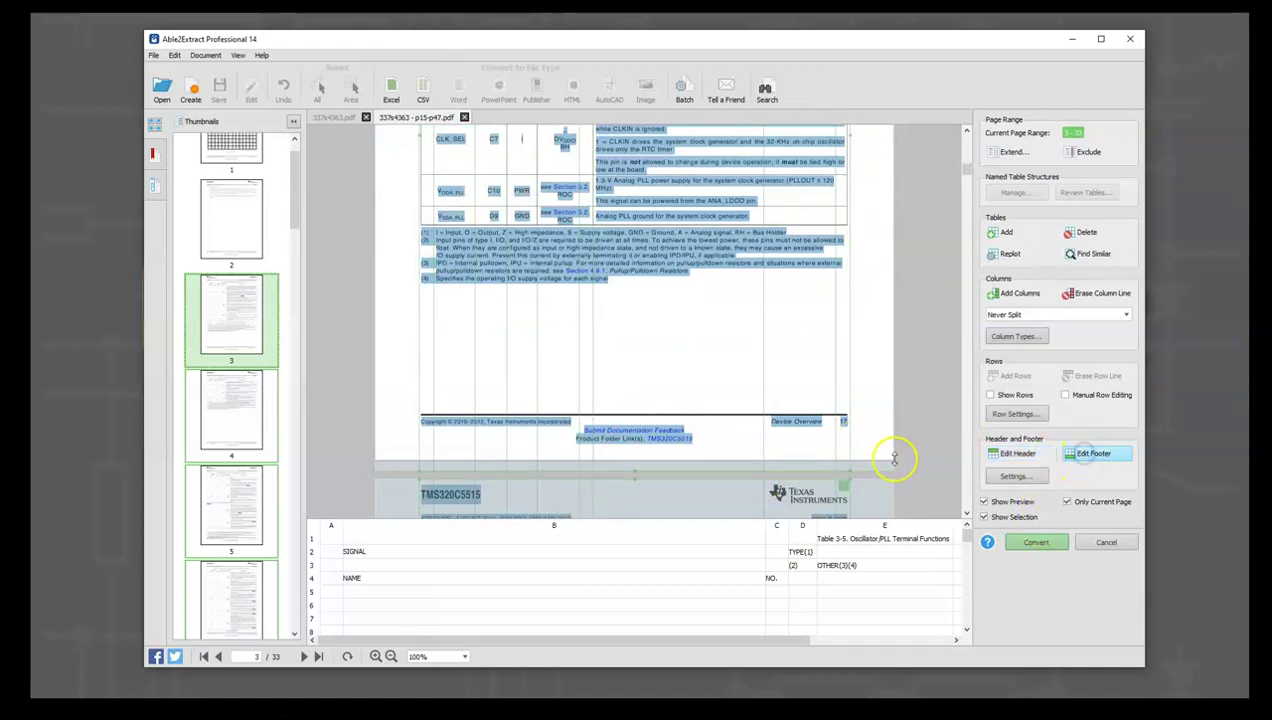
drag(888, 445, 889, 414)
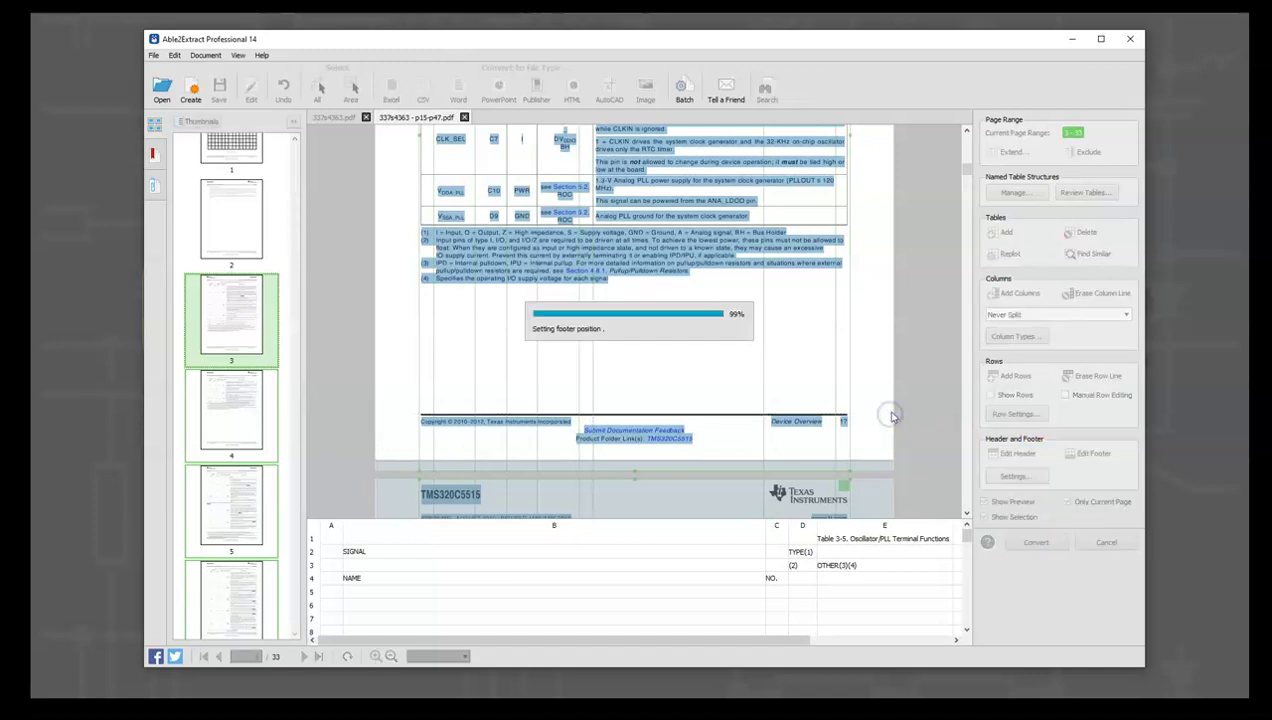
- Examine the header and footer areas around the page breaks before and after page 3
scroll(889, 400, down, 3)
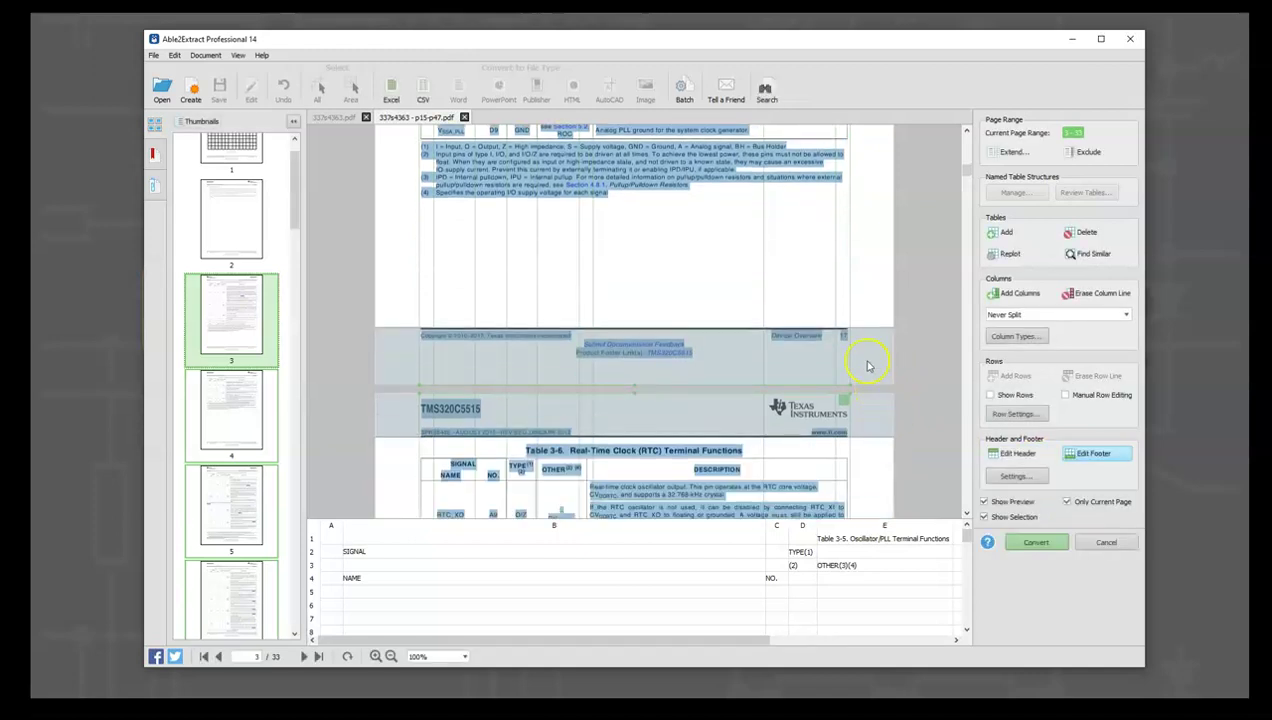
scroll(683, 366, down, 2)
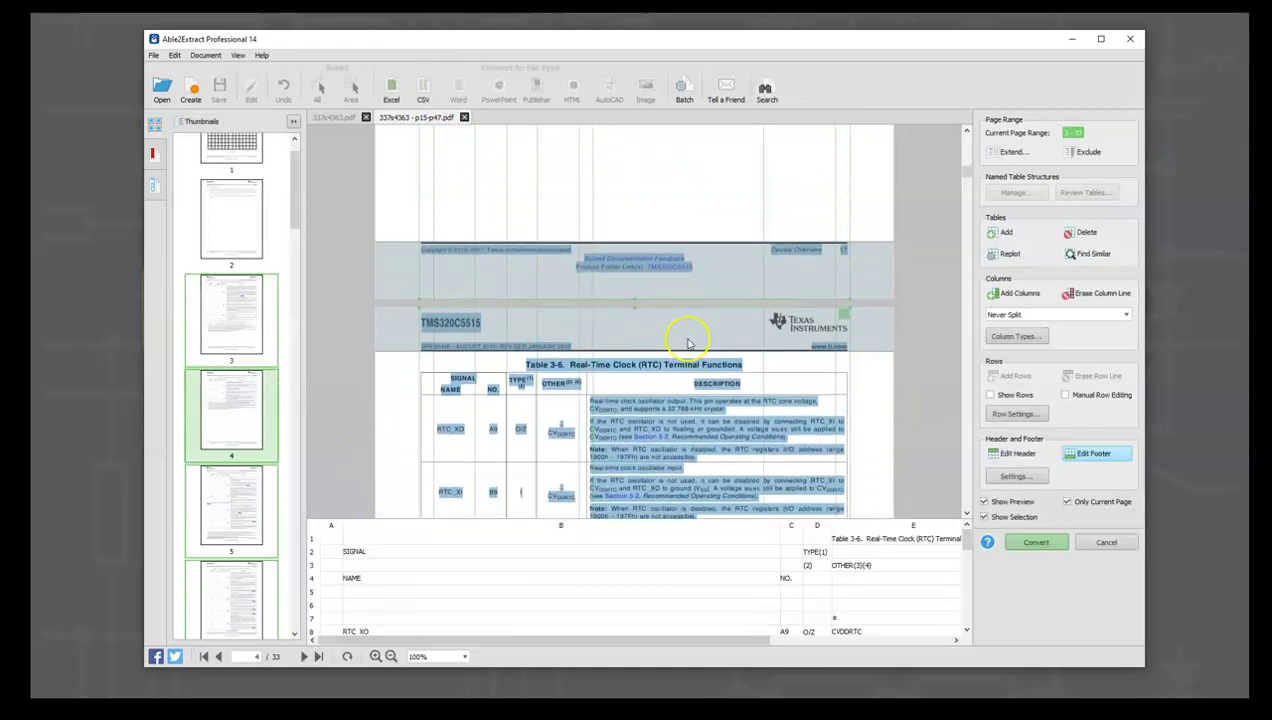
scroll(700, 280, up, 6)
scroll(706, 283, up, 10)
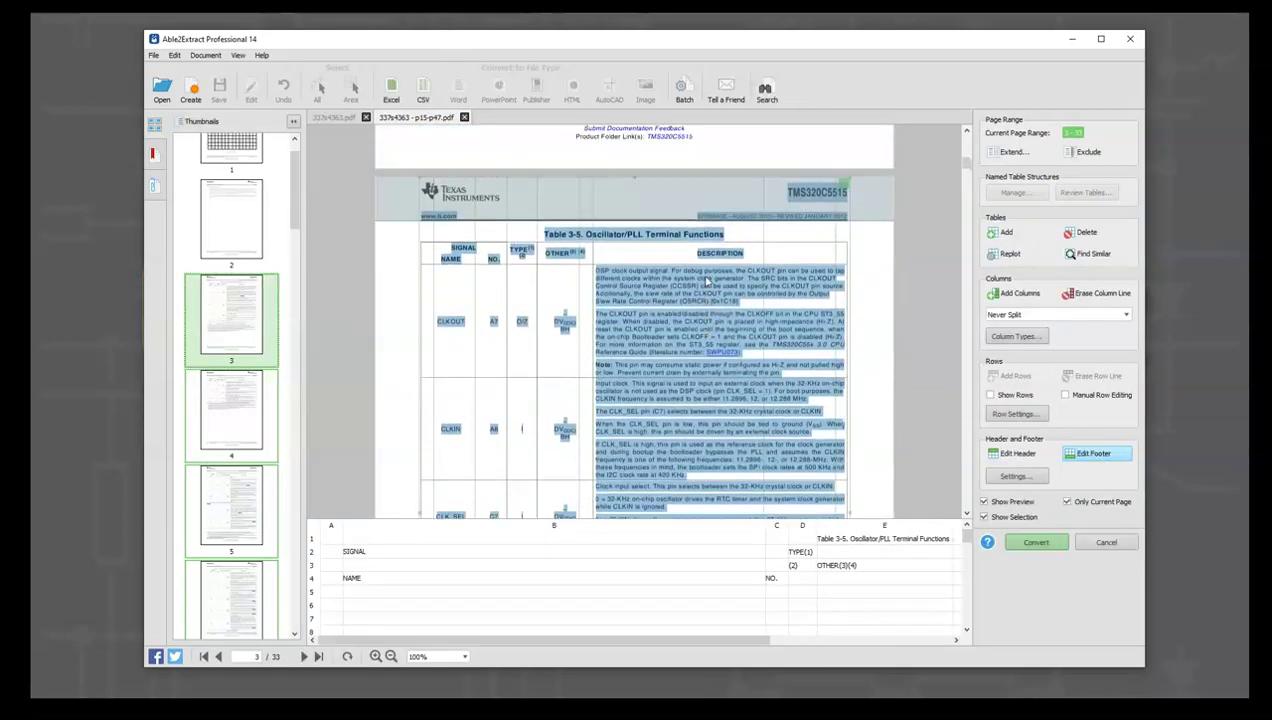
scroll(710, 320, down, 2)
scroll(712, 352, down, 1)
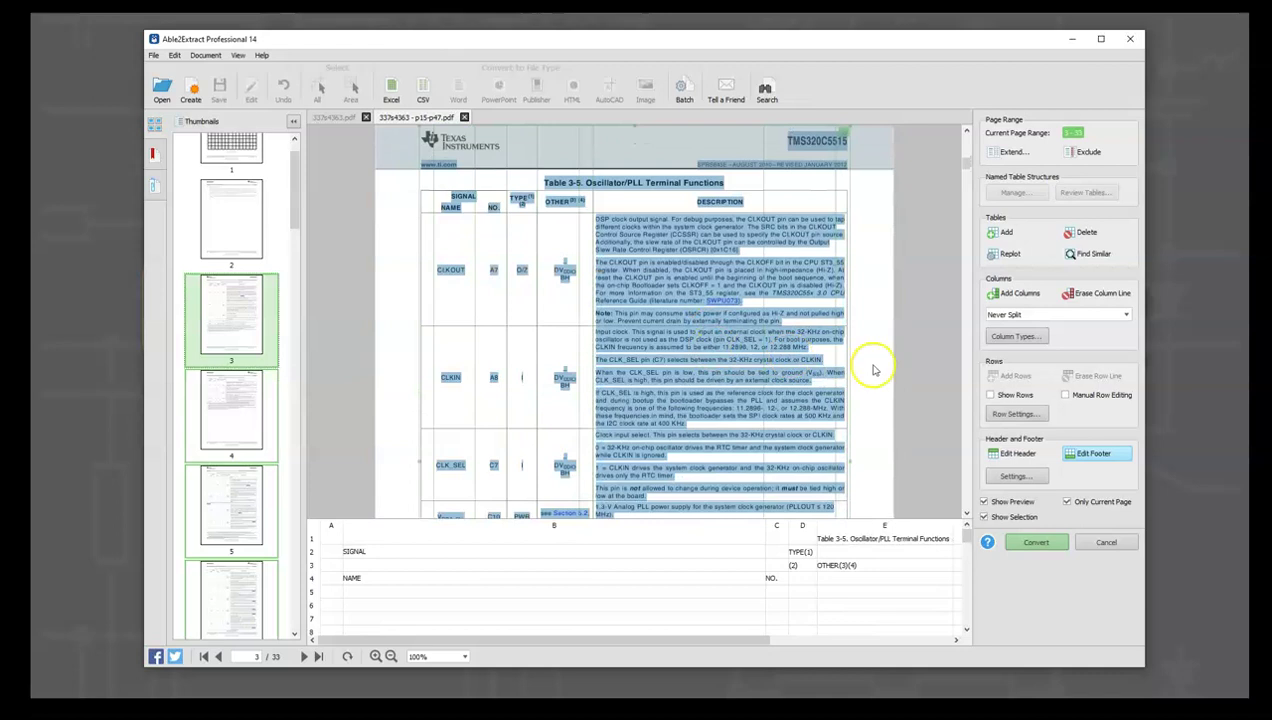
scroll(878, 315, up, 1)
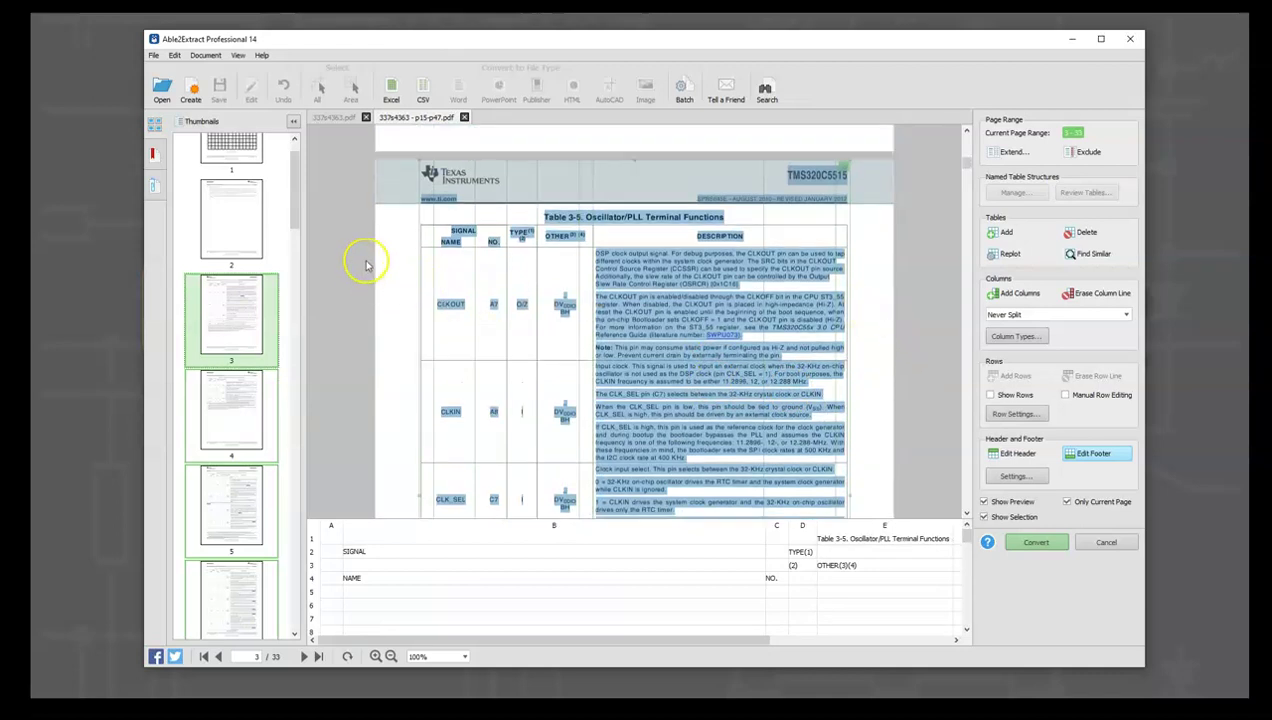
scroll(540, 252, up, 2)
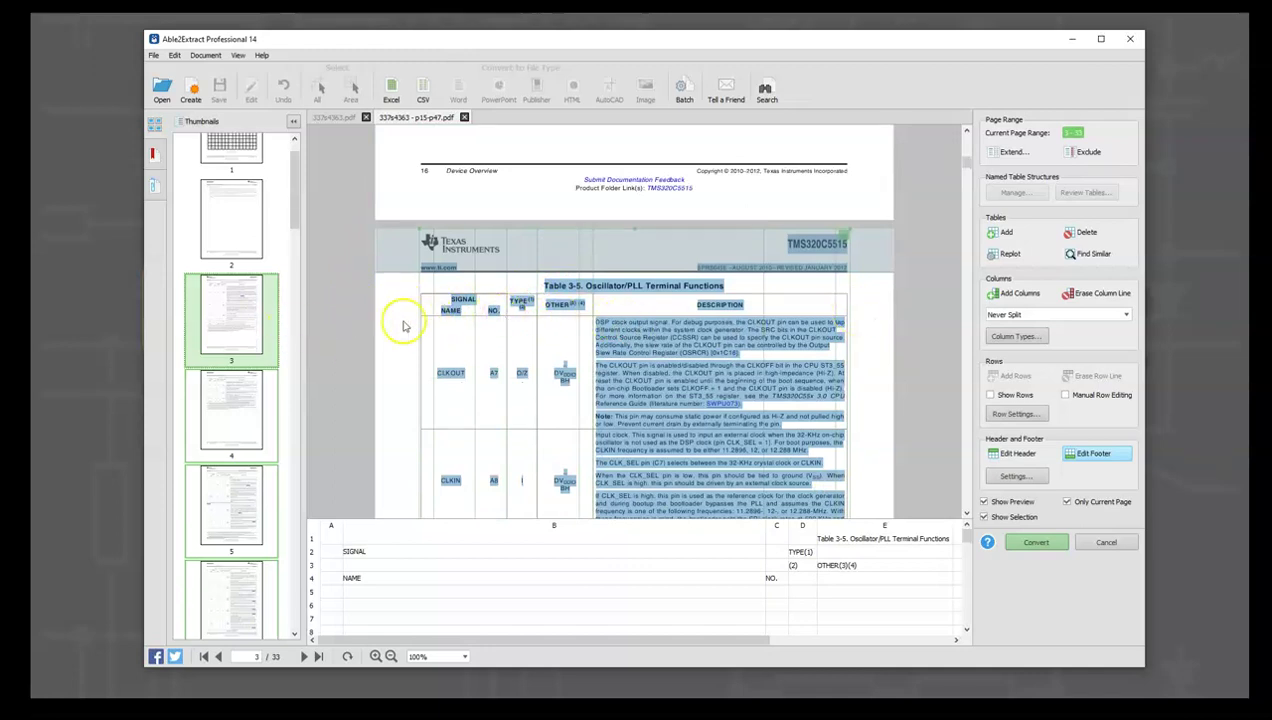
scroll(600, 395, down, 1)
scroll(540, 390, up, 1)
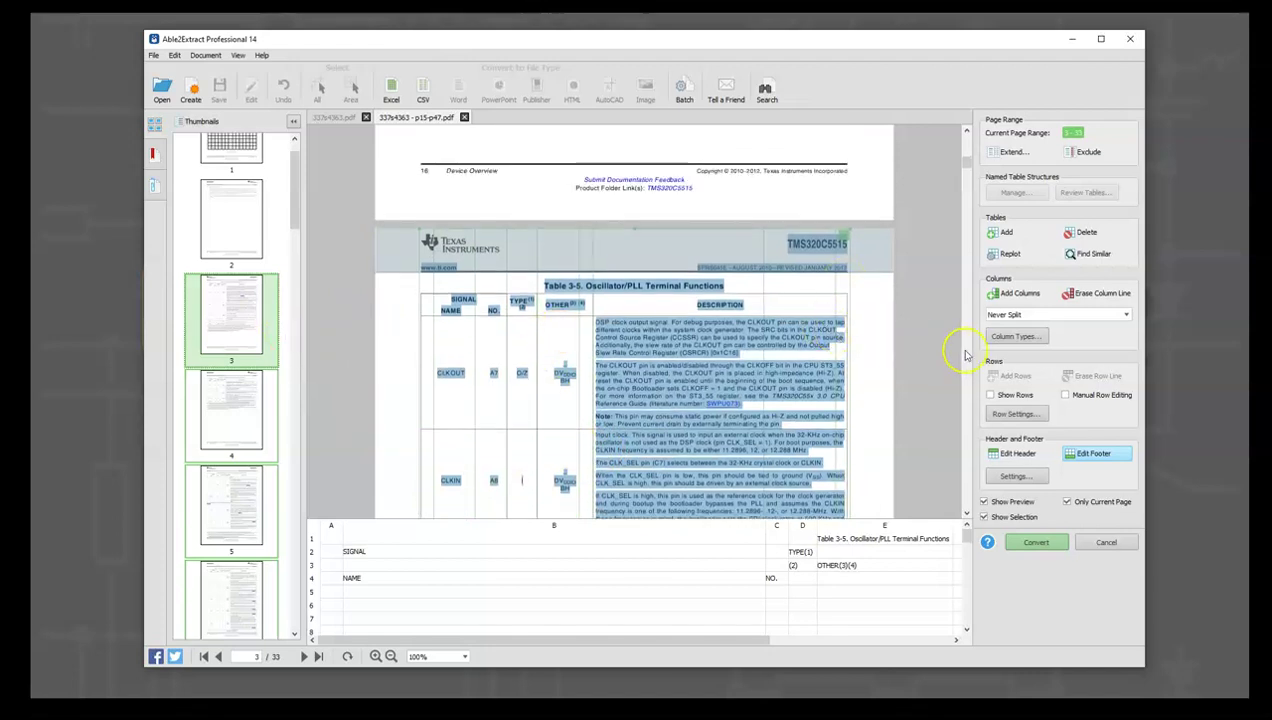
- Set the row settings of Table 1 on pages 3-33 to Use Document Horizontal Lines and check the page 3 preview
click(1015, 414)
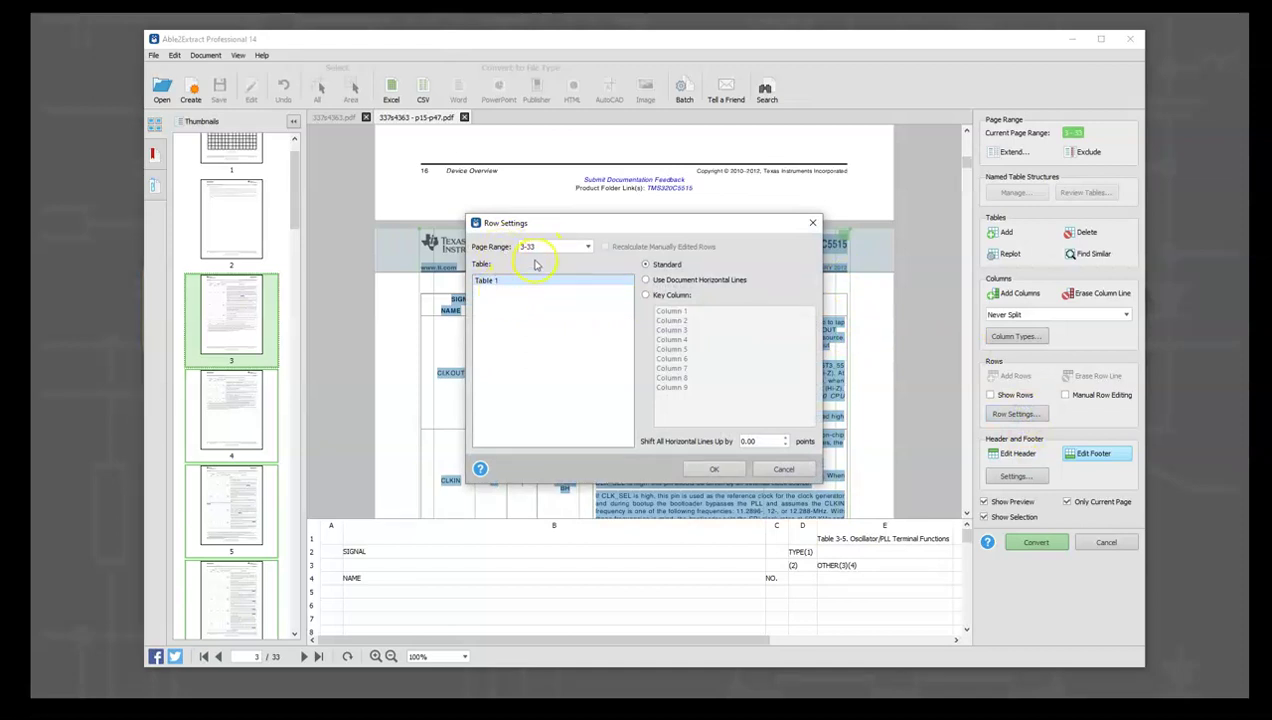
click(481, 283)
click(645, 281)
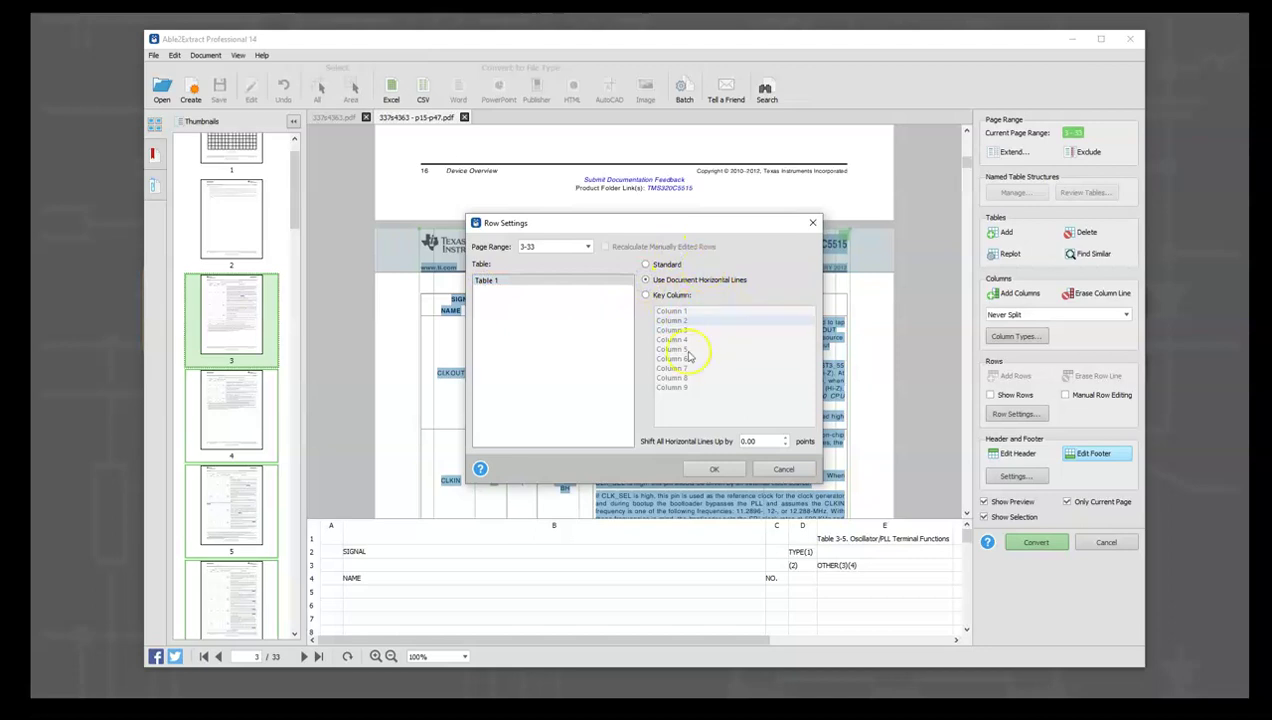
click(712, 470)
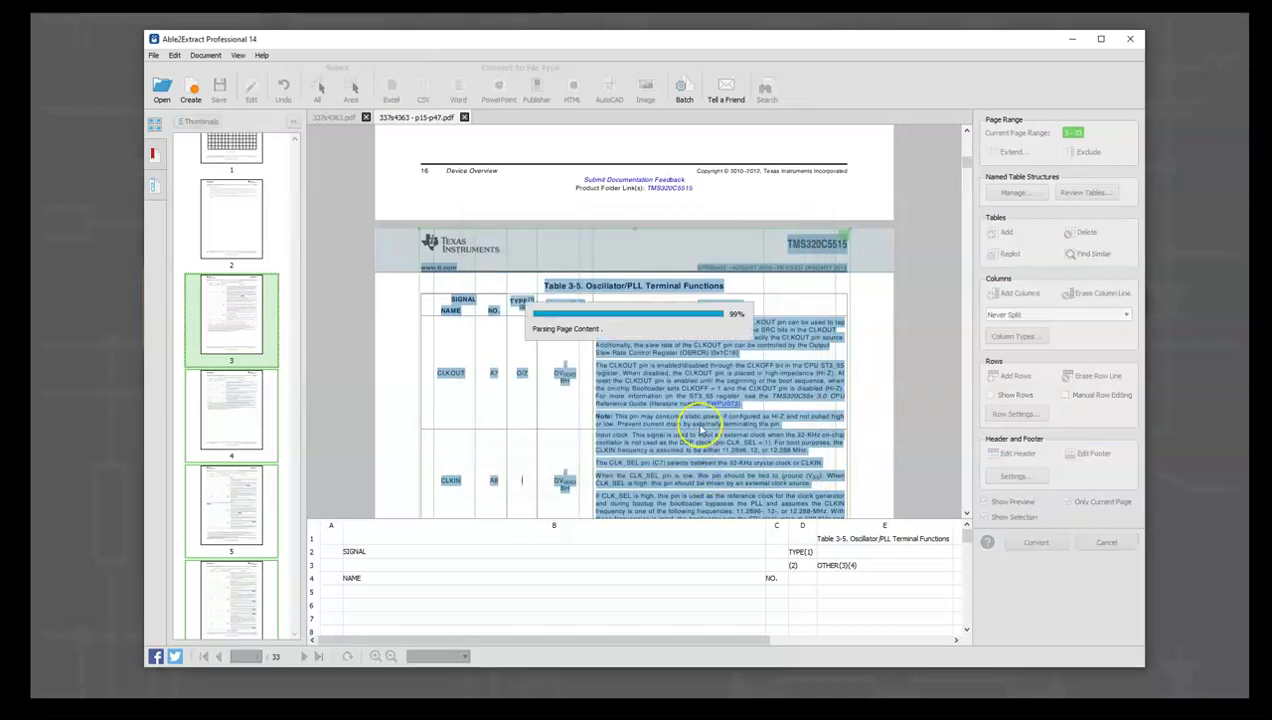
scroll(716, 300, down, 5)
scroll(716, 298, up, 2)
scroll(716, 300, up, 3)
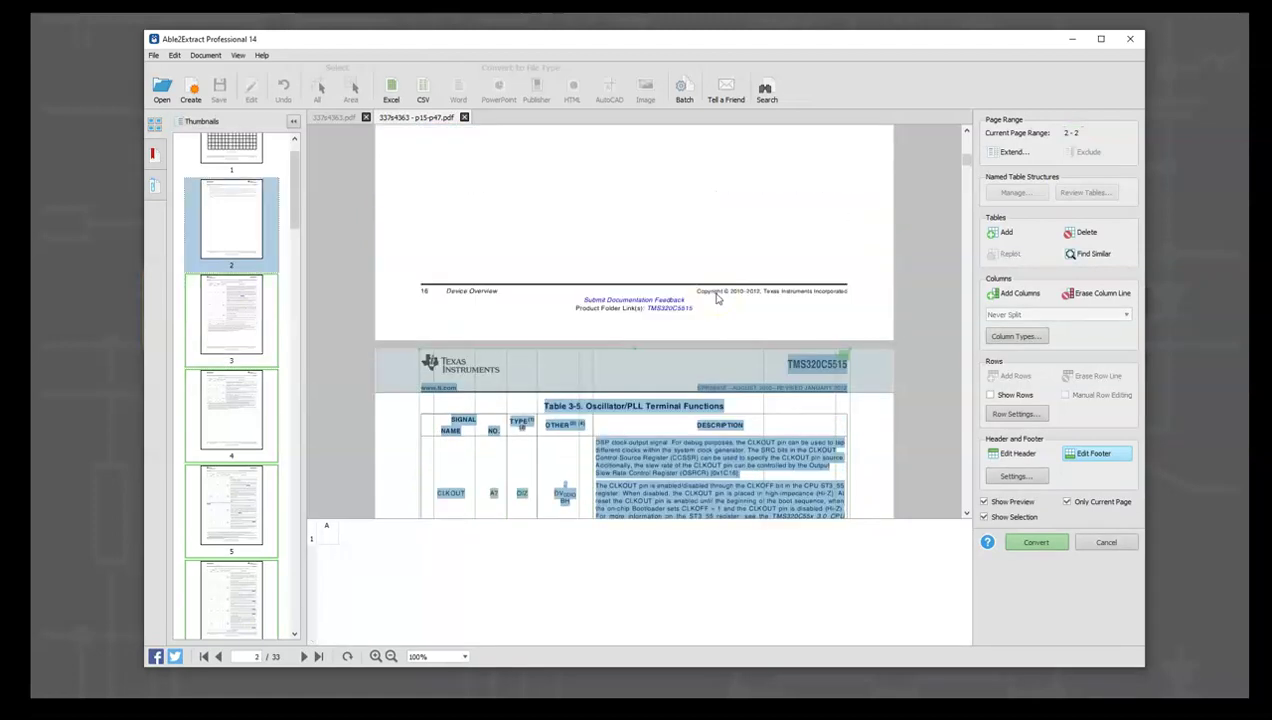
scroll(716, 305, down, 3)
scroll(716, 310, down, 1)
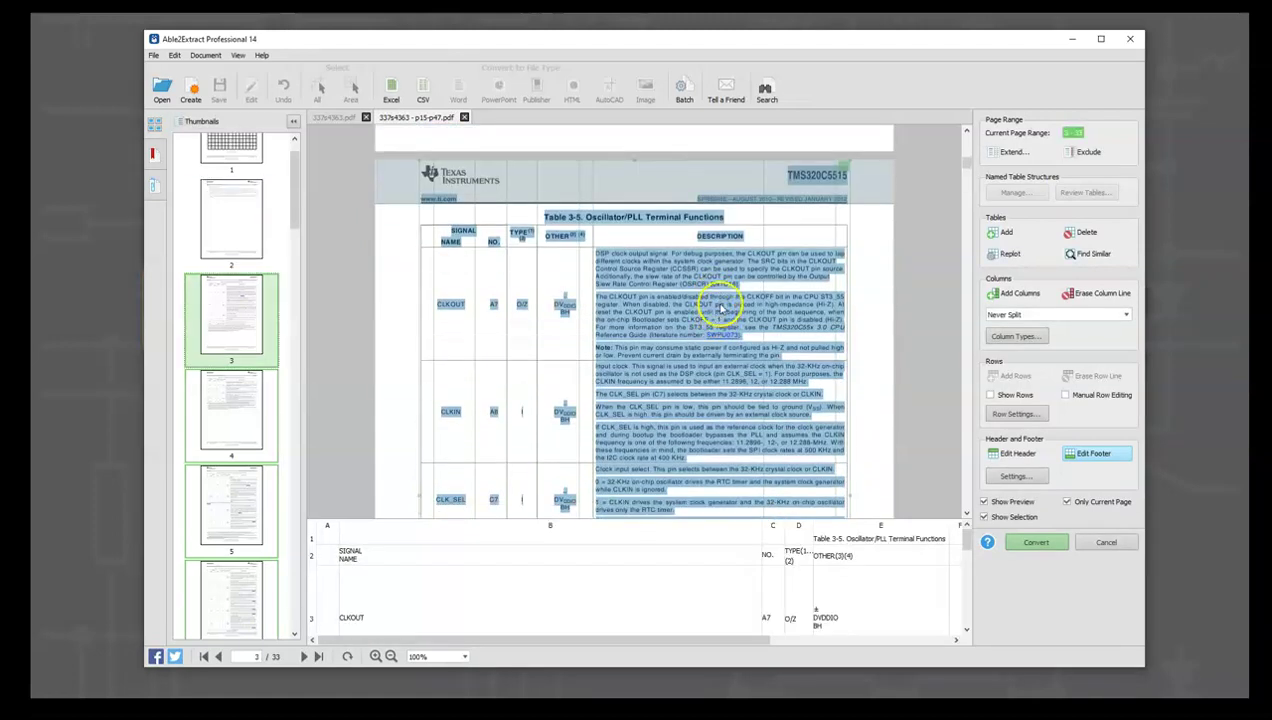
scroll(712, 303, down, 2)
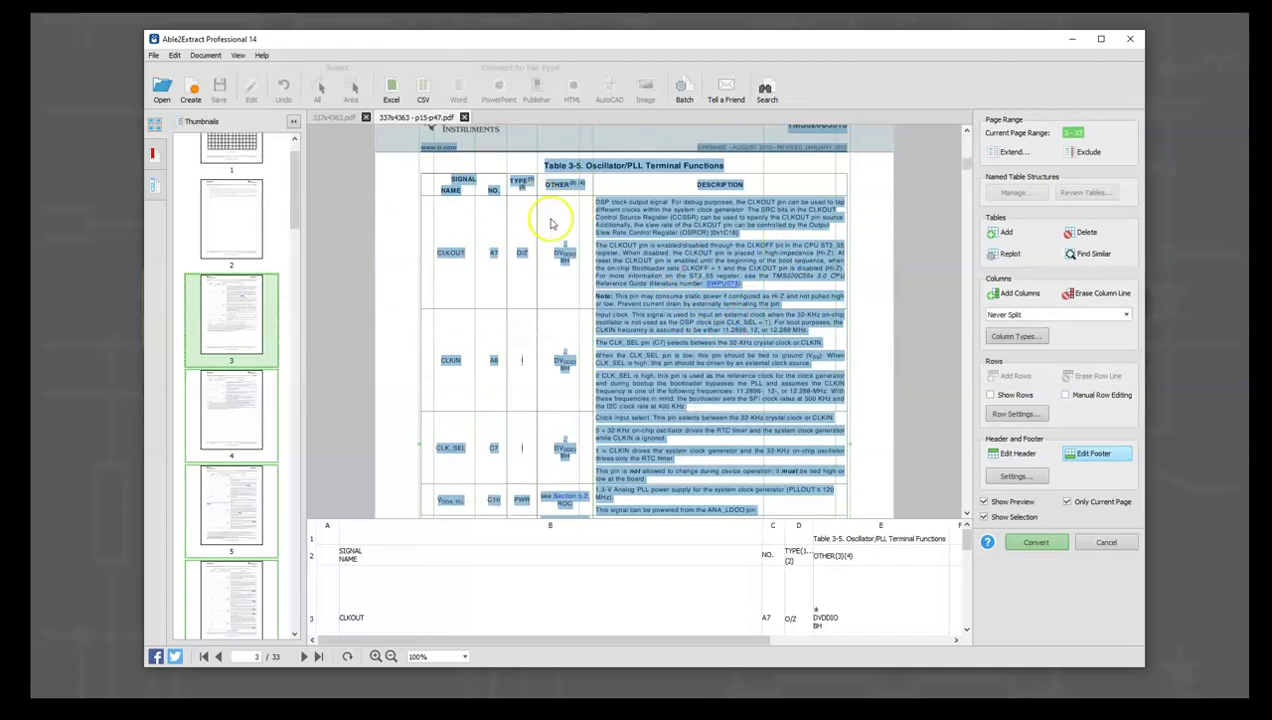
- Erase the surplus column lines of Table 3-5 on page 3: before SIGNAL NAME, between OTHER and DESCRIPTION, and those crossing DESCRIPTION
scroll(610, 268, up, 1)
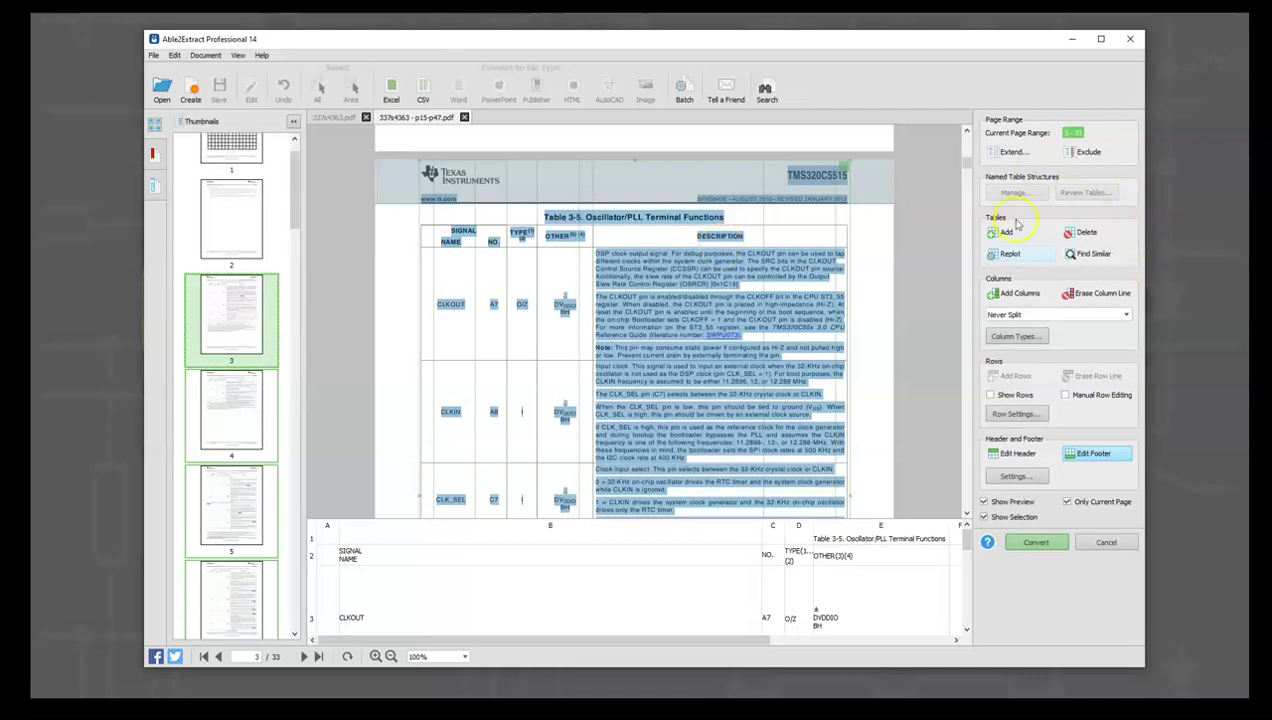
click(1092, 296)
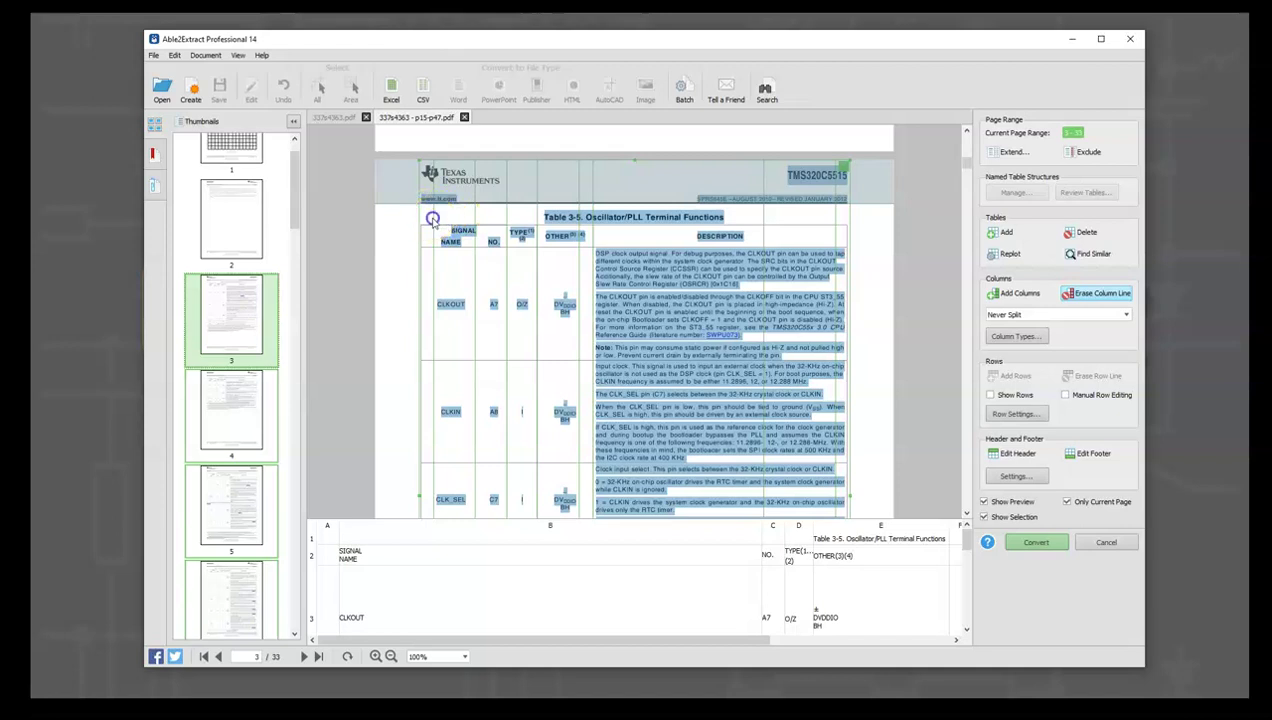
click(432, 218)
click(464, 303)
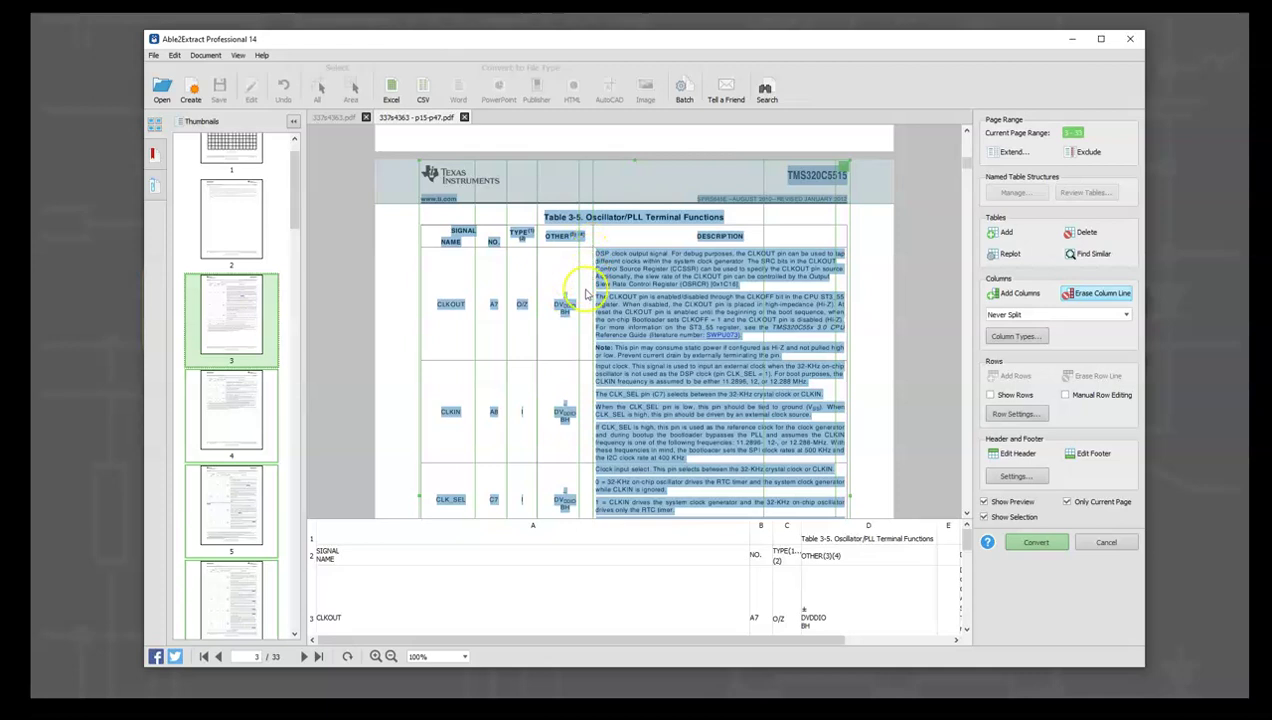
click(579, 191)
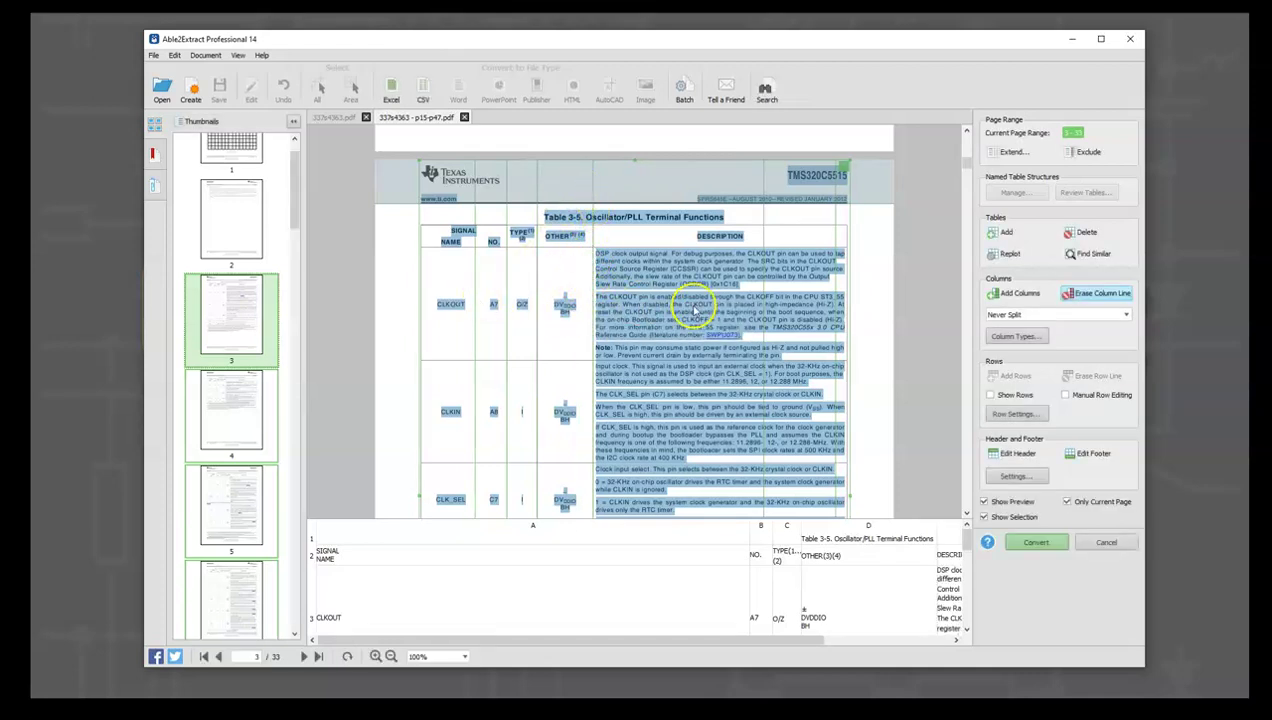
click(764, 219)
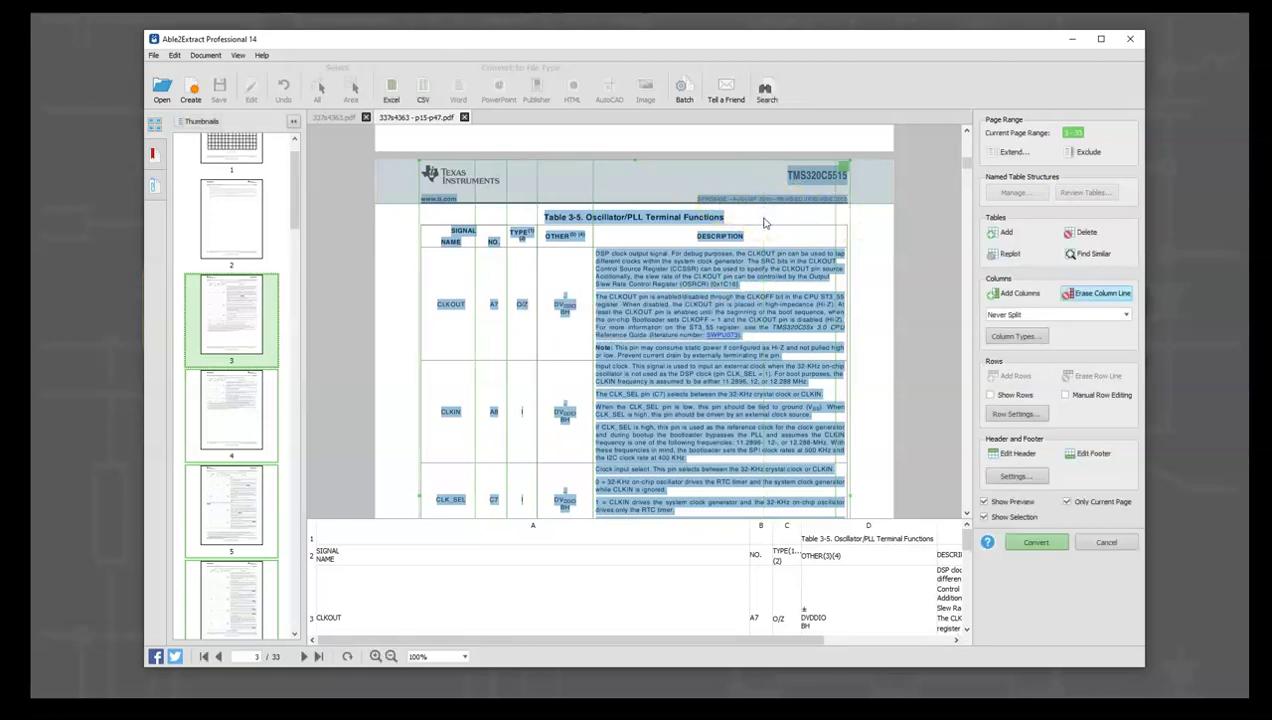
click(835, 216)
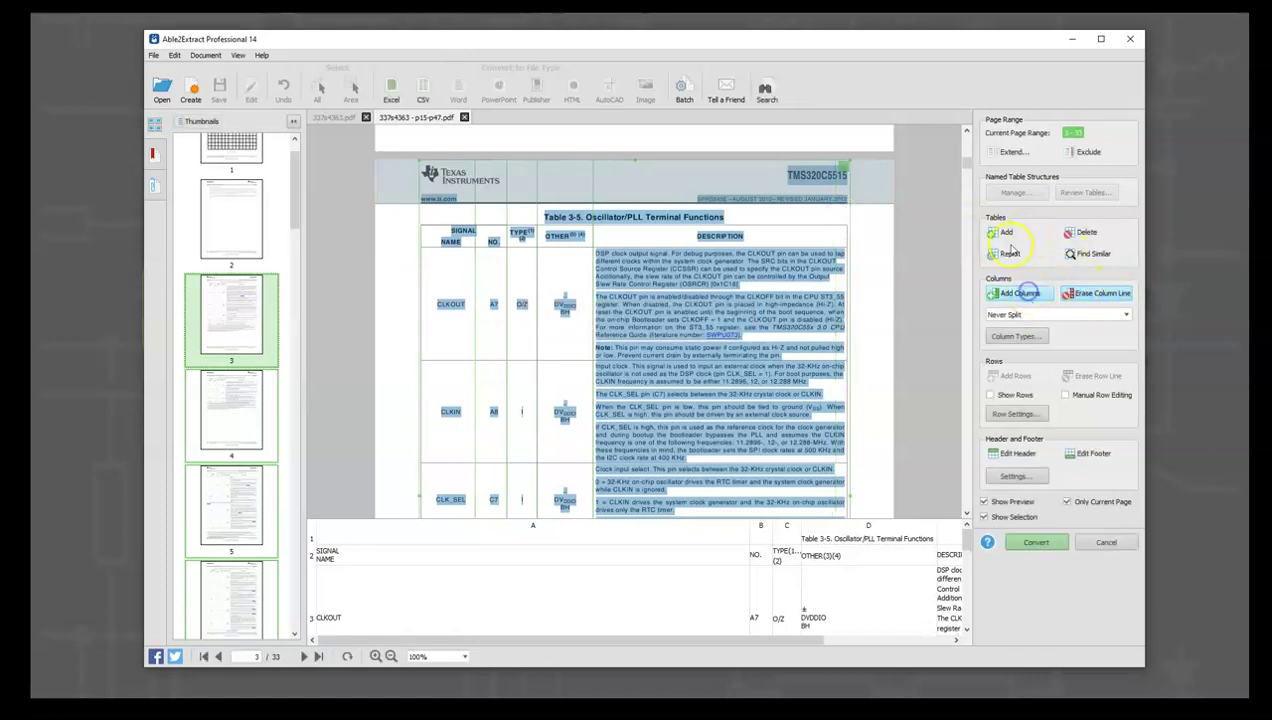
click(1022, 293)
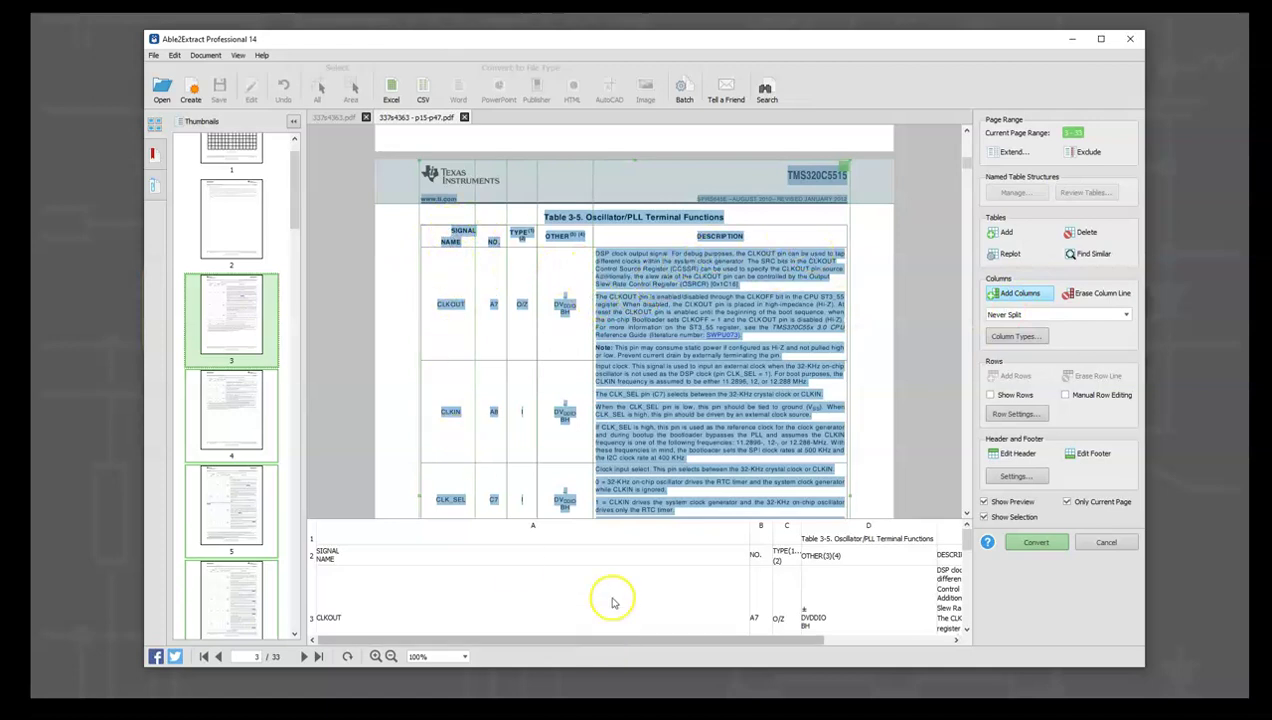
- Check the page 3 preview and the Table 3-5 column lines down to the footnotes and the end of the page
scroll(568, 423, down, 1)
scroll(525, 572, down, 1)
scroll(528, 573, up, 1)
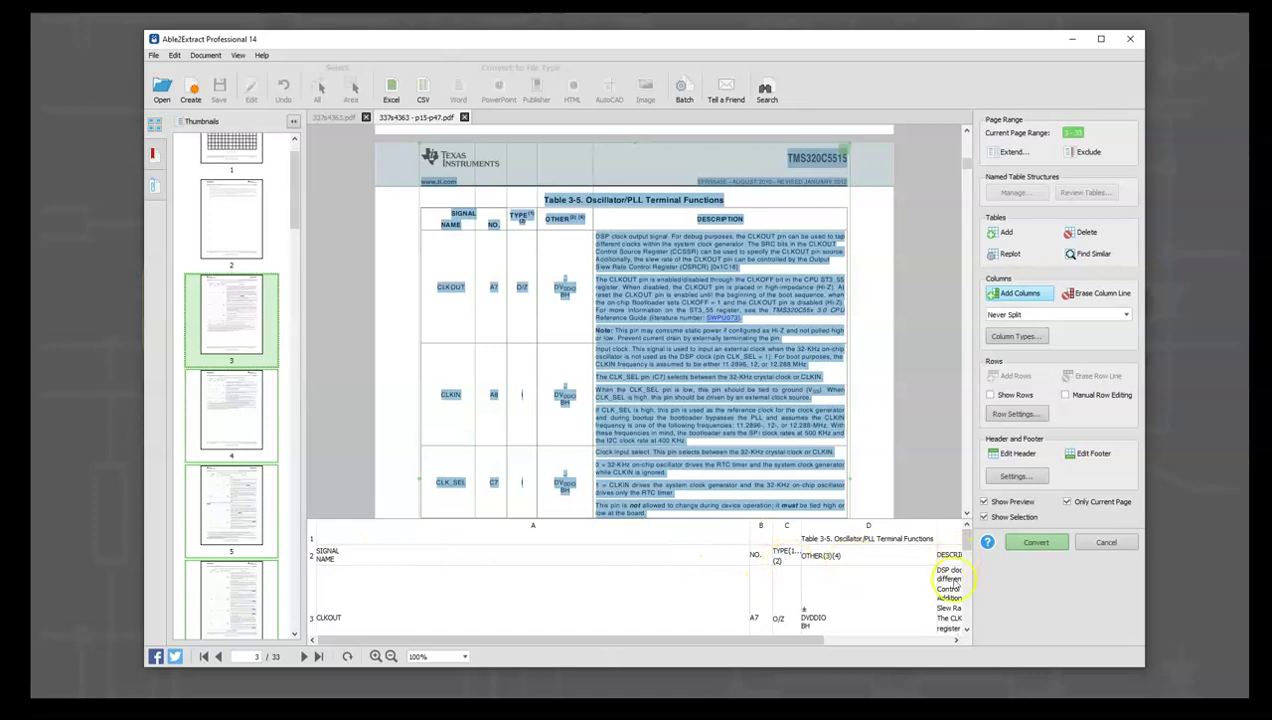
scroll(809, 581, down, 5)
scroll(568, 420, up, 1)
scroll(566, 326, down, 3)
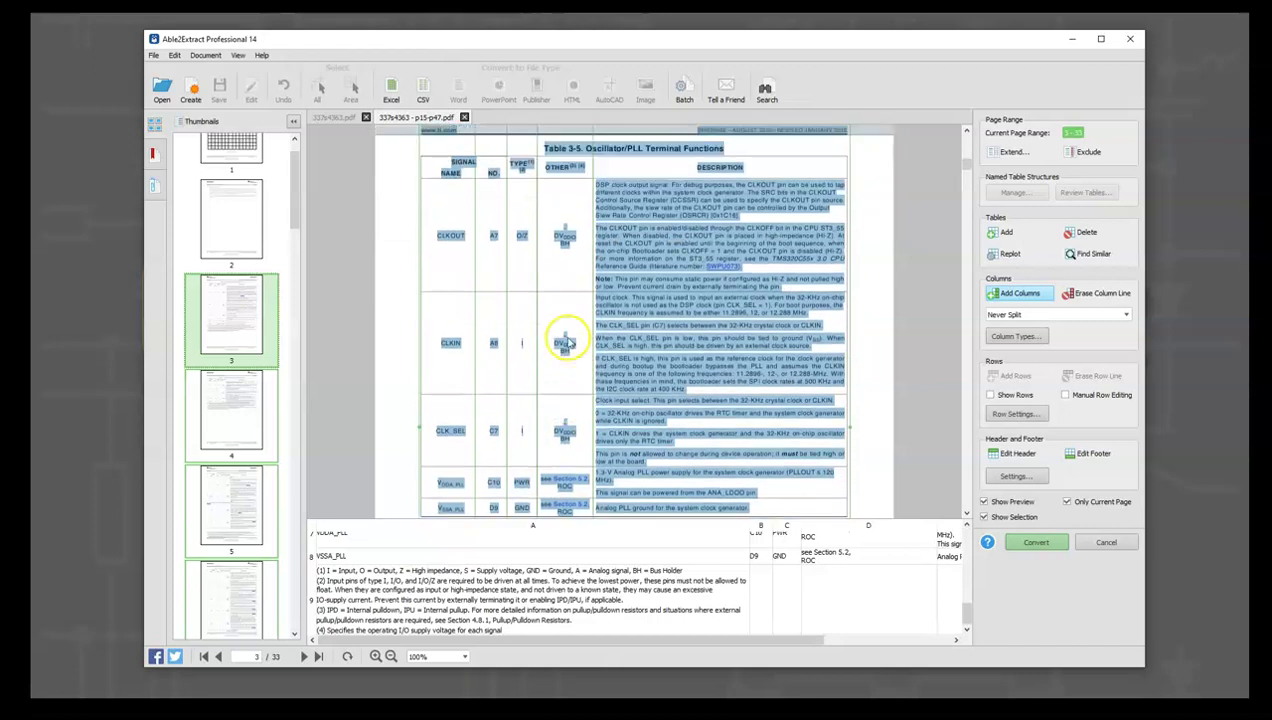
scroll(566, 335, down, 2)
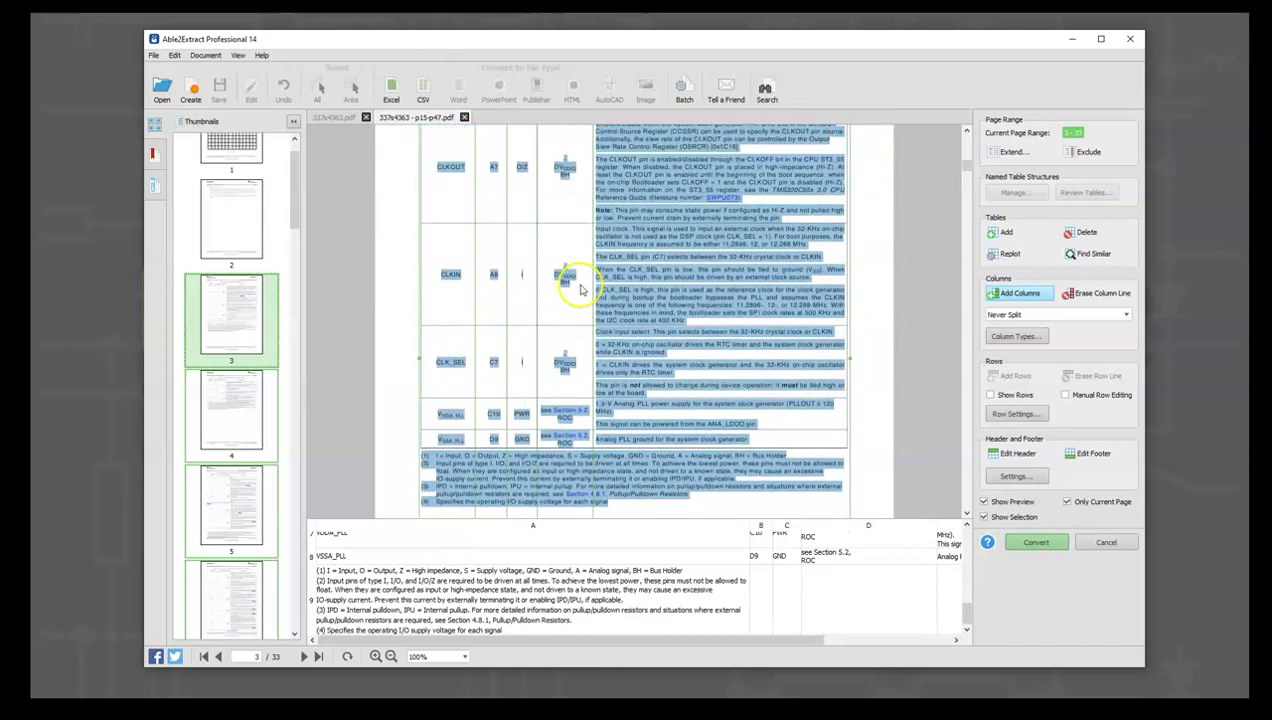
scroll(583, 289, down, 1)
scroll(587, 282, down, 1)
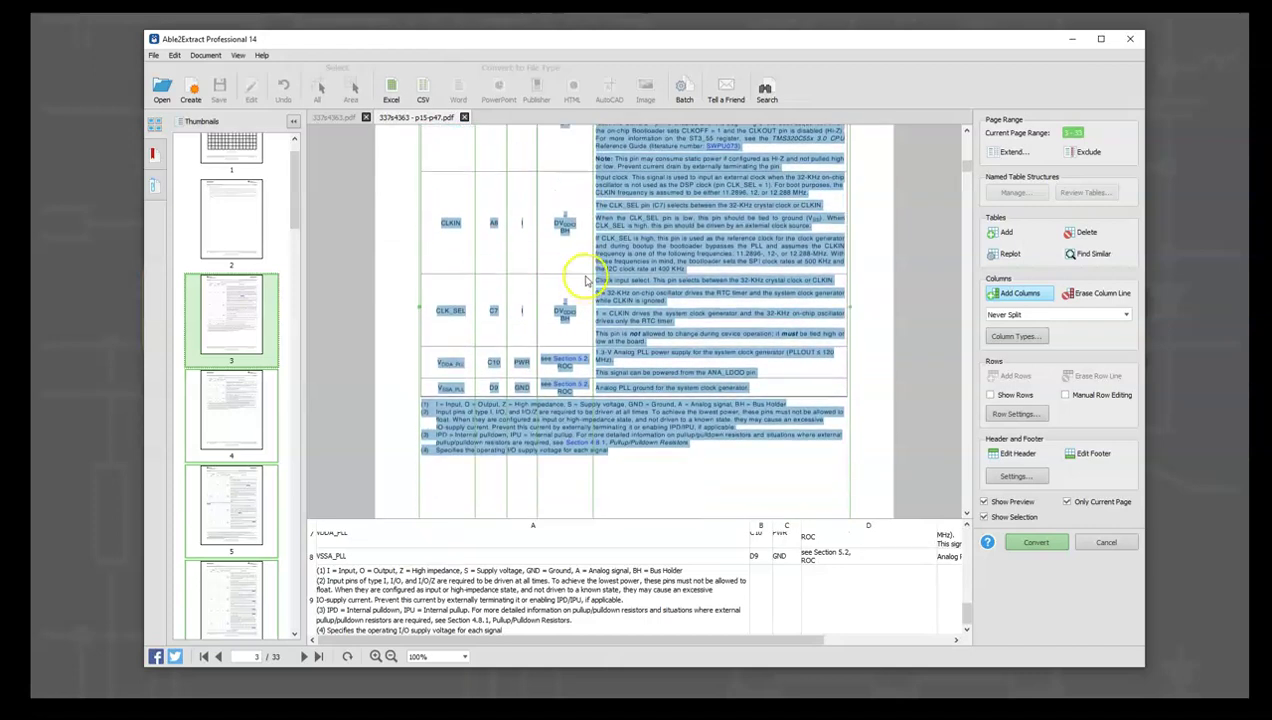
scroll(586, 284, down, 6)
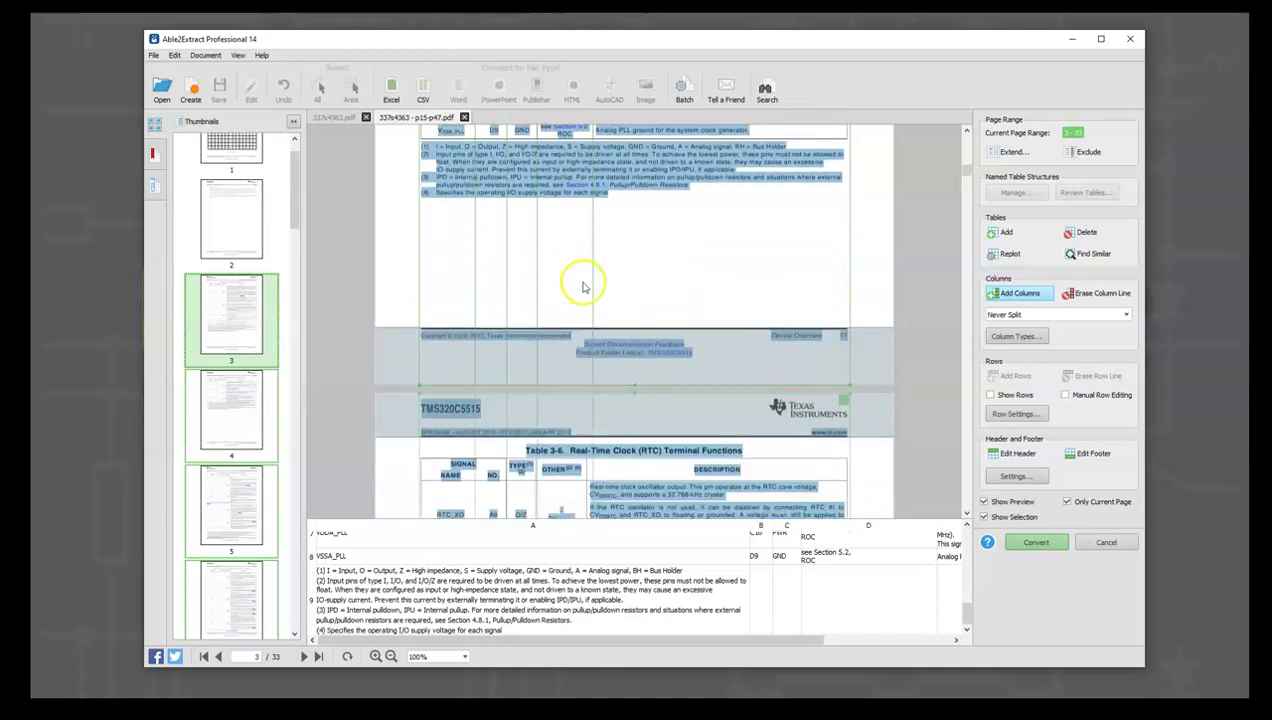
- Examine the column lines of Table 3-6 on page 4 and enlarge the conversion preview to read its DESCRIPTION column
scroll(583, 286, down, 3)
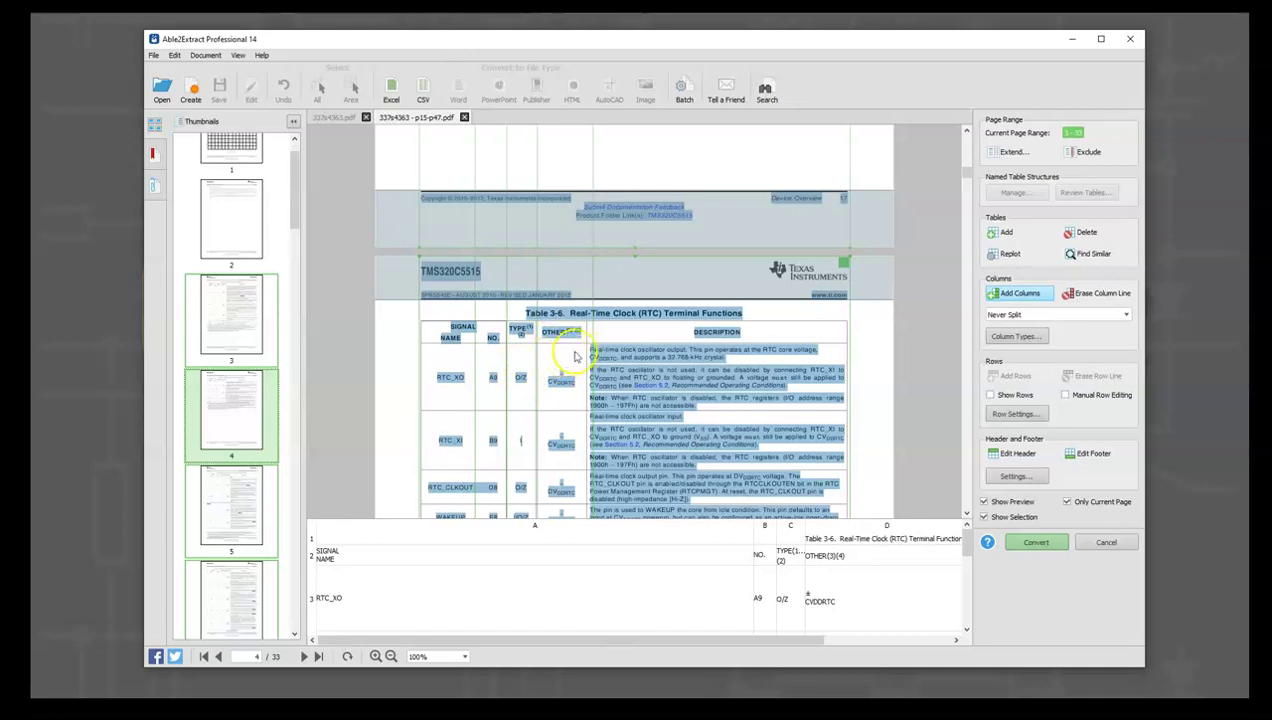
scroll(567, 362, down, 1)
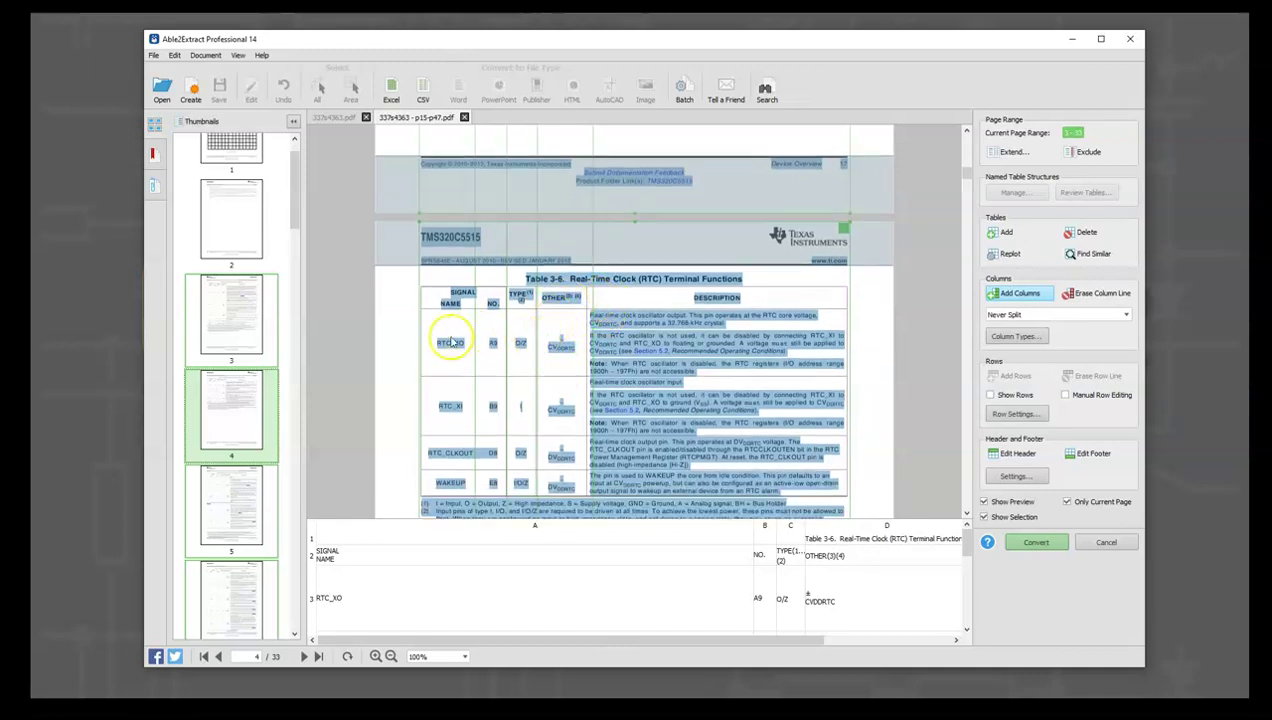
scroll(541, 314, down, 1)
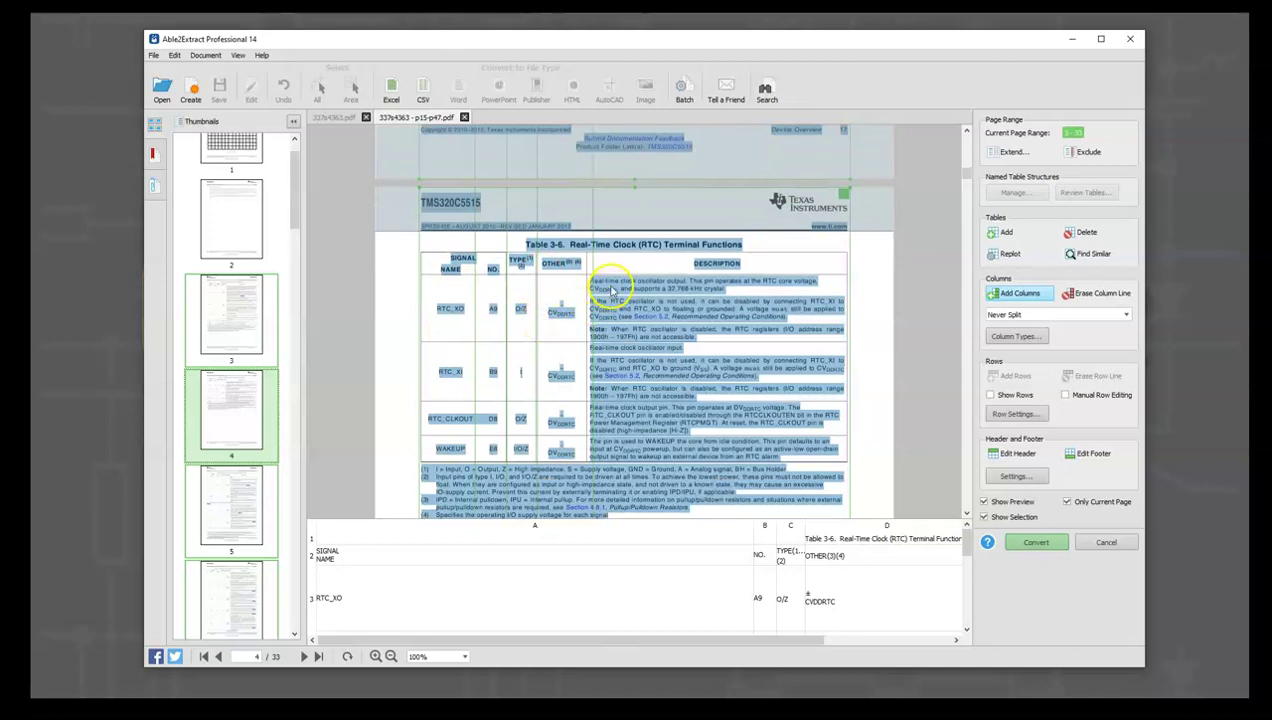
scroll(885, 605, down, 3)
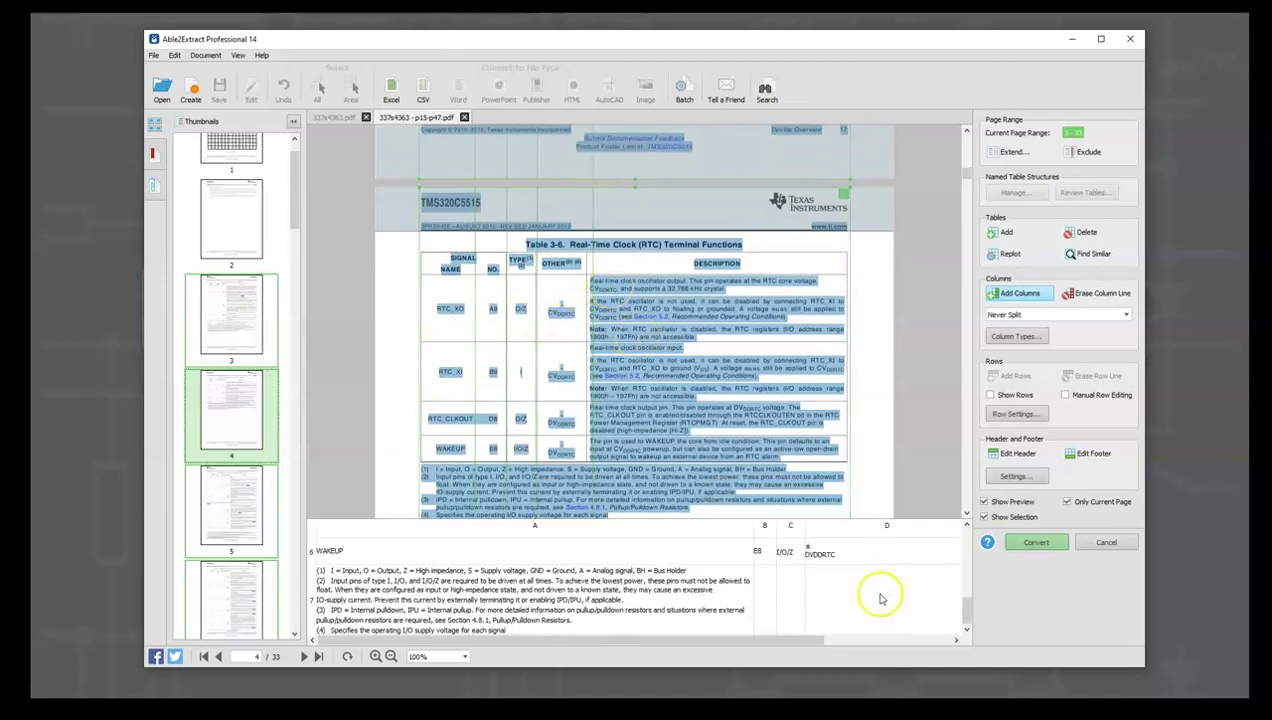
click(403, 344)
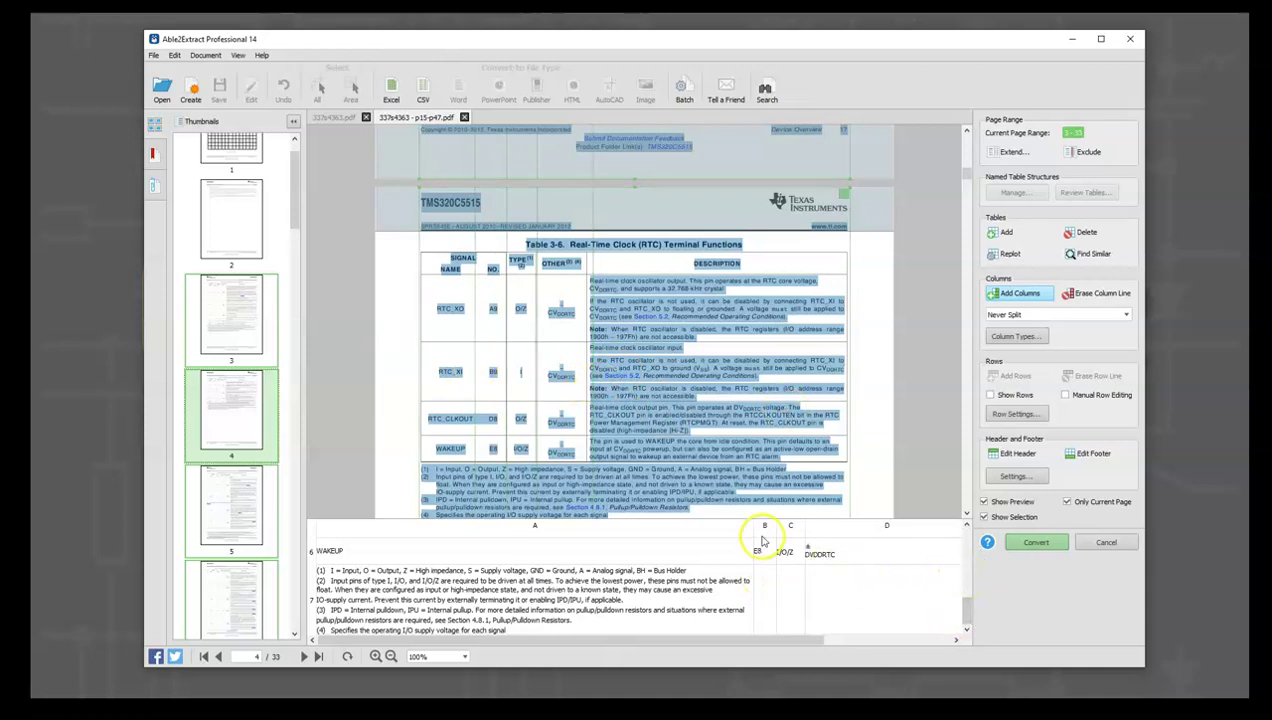
drag(759, 519, 761, 463)
drag(965, 576, 969, 482)
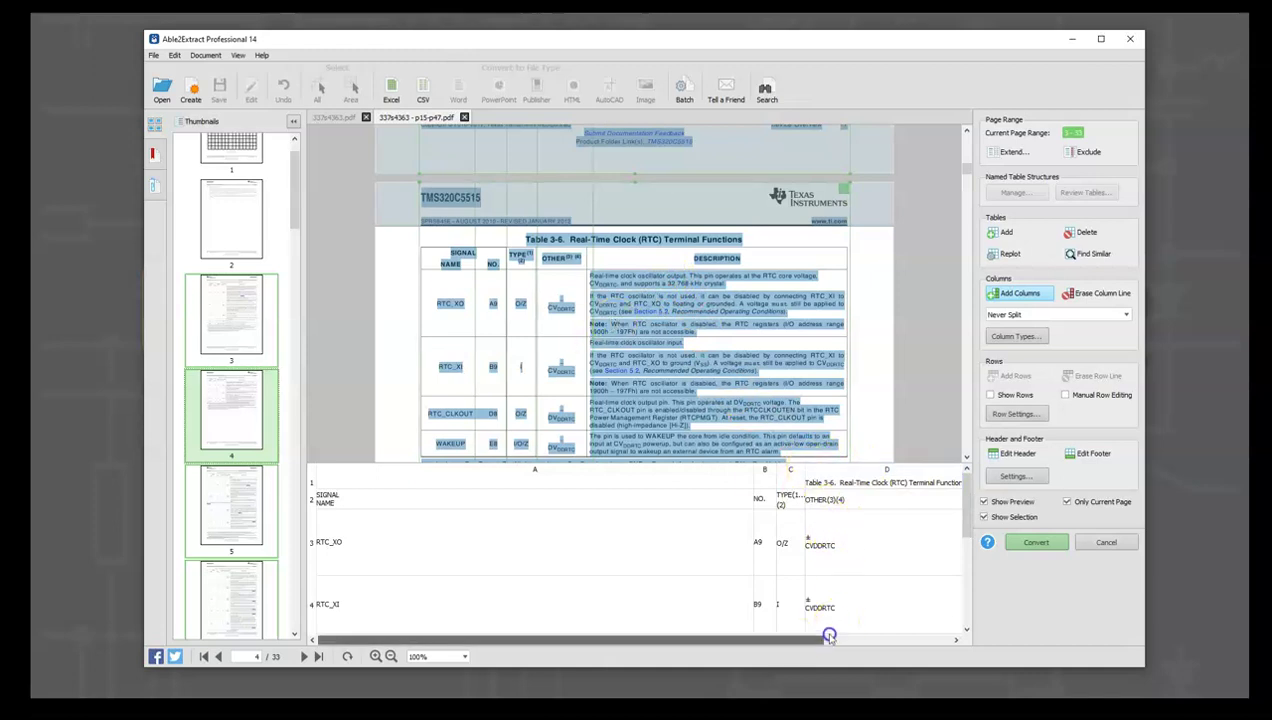
drag(858, 640, 941, 641)
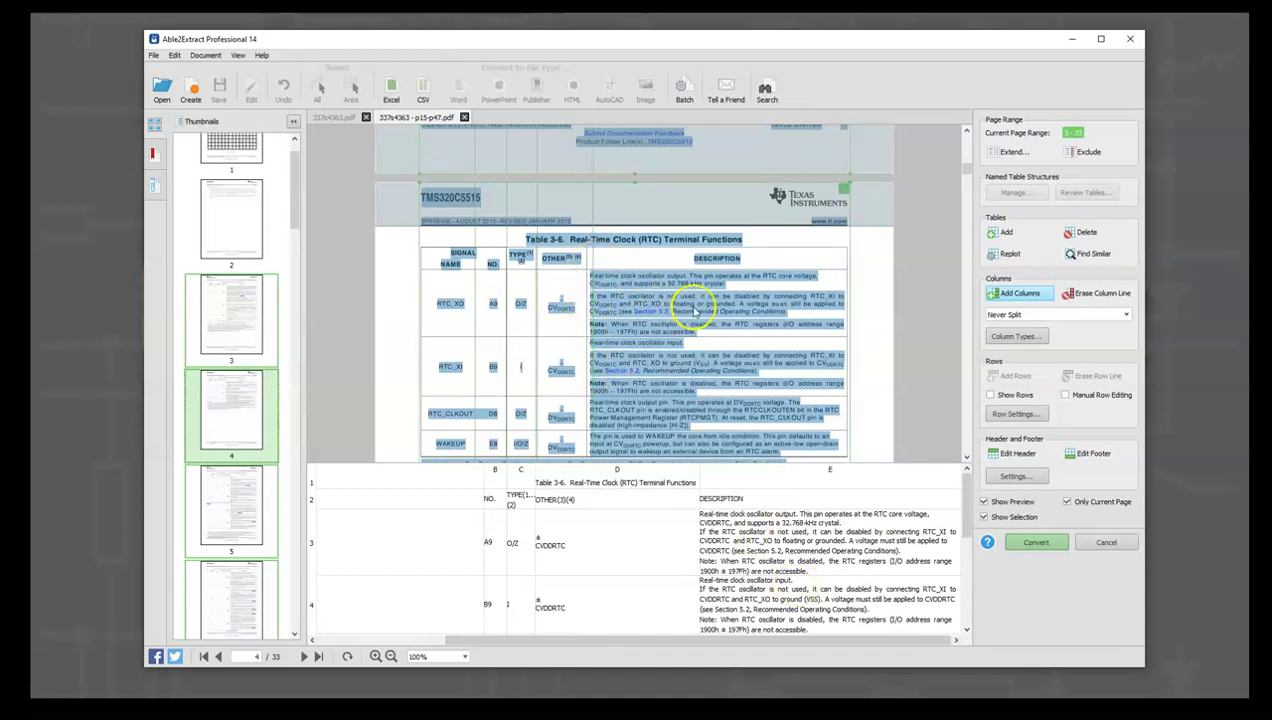
- Compare how the column lines of page 4 fit the columns of Table 3-7 on page 5
scroll(668, 325, down, 5)
scroll(666, 335, down, 8)
scroll(668, 316, down, 3)
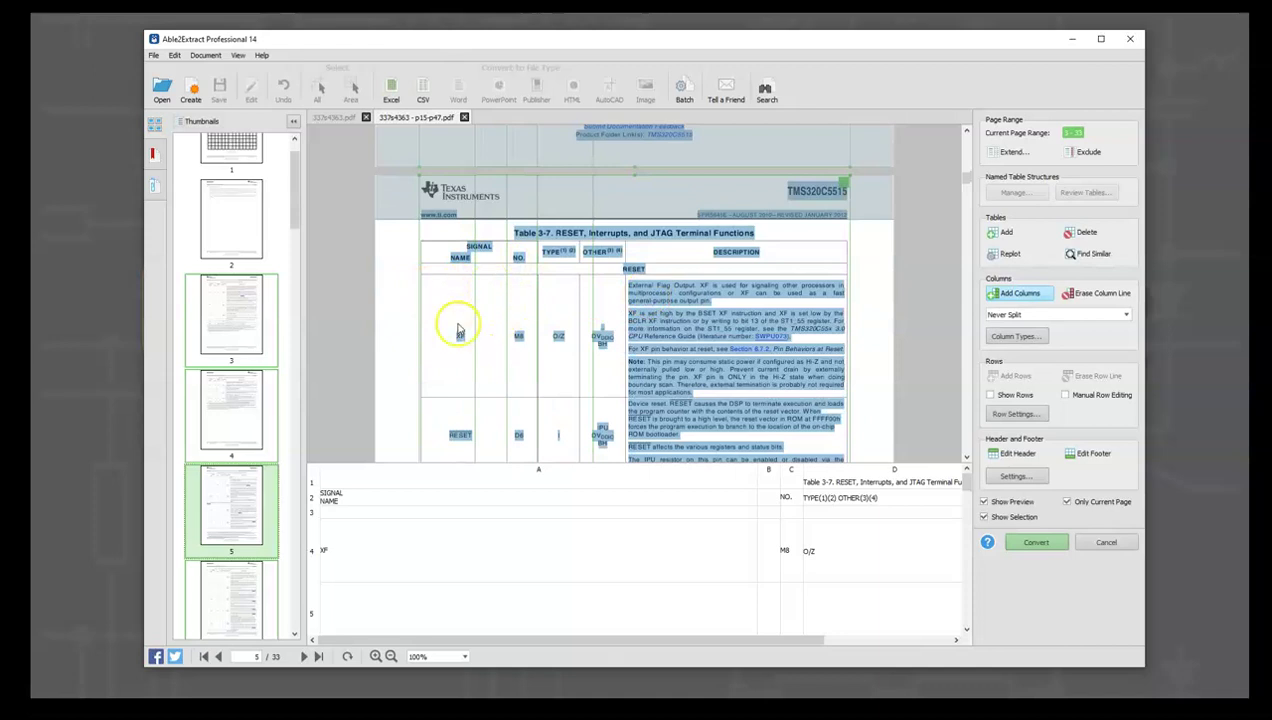
scroll(519, 356, down, 1)
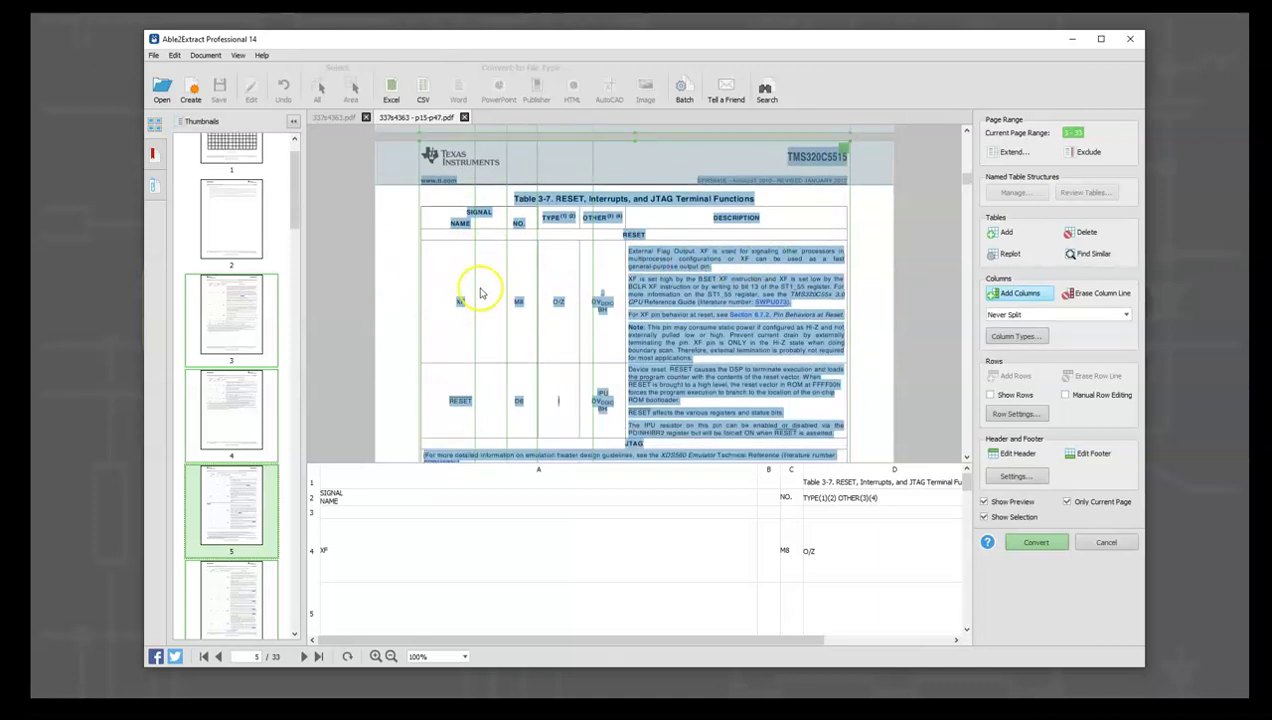
scroll(483, 275, up, 8)
scroll(510, 233, up, 5)
scroll(498, 300, down, 2)
scroll(498, 300, down, 5)
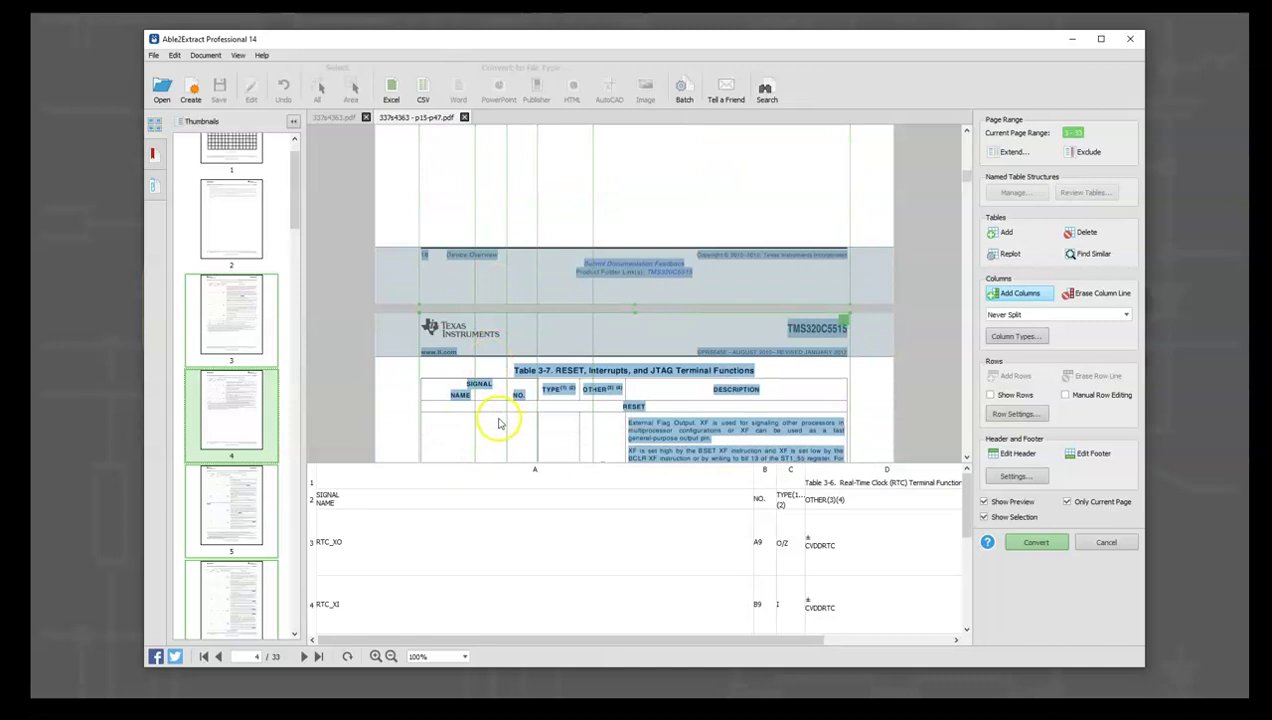
scroll(498, 420, down, 3)
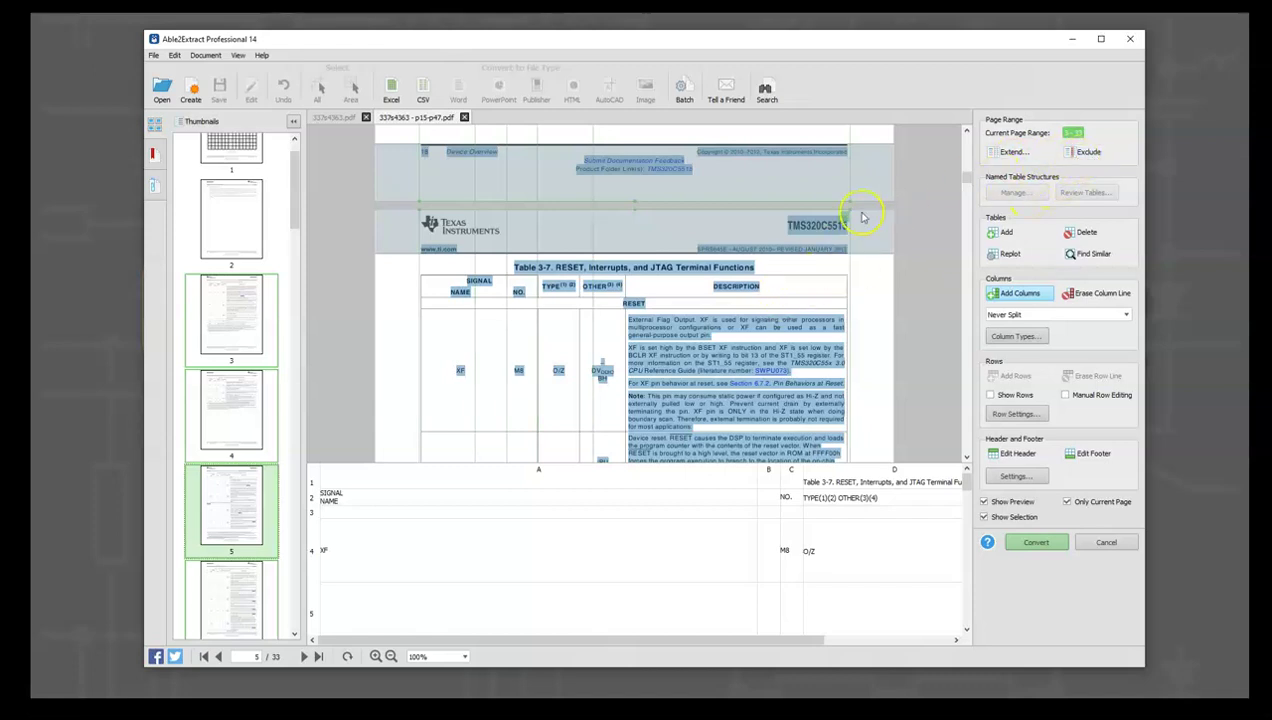
- Exclude page 5 from the current page range and move its last column line between OTHER and DESCRIPTION in Table 3-7
click(1087, 155)
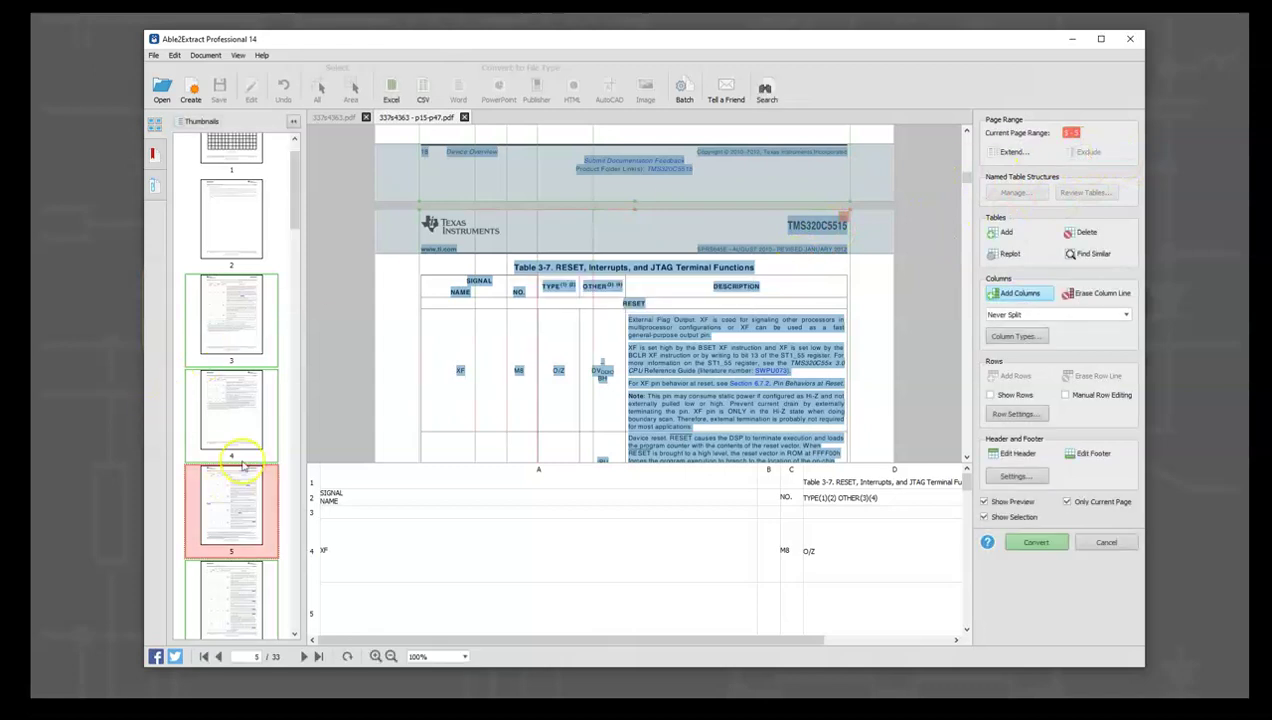
click(253, 508)
click(580, 292)
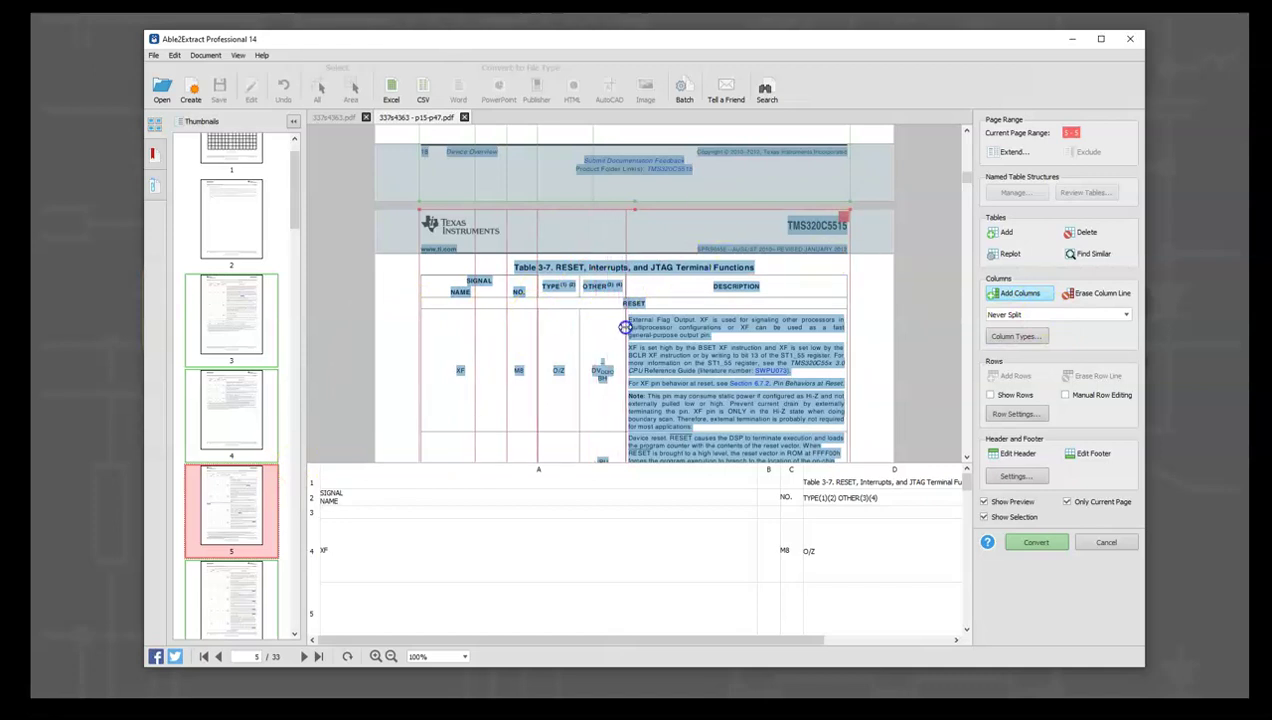
click(1018, 297)
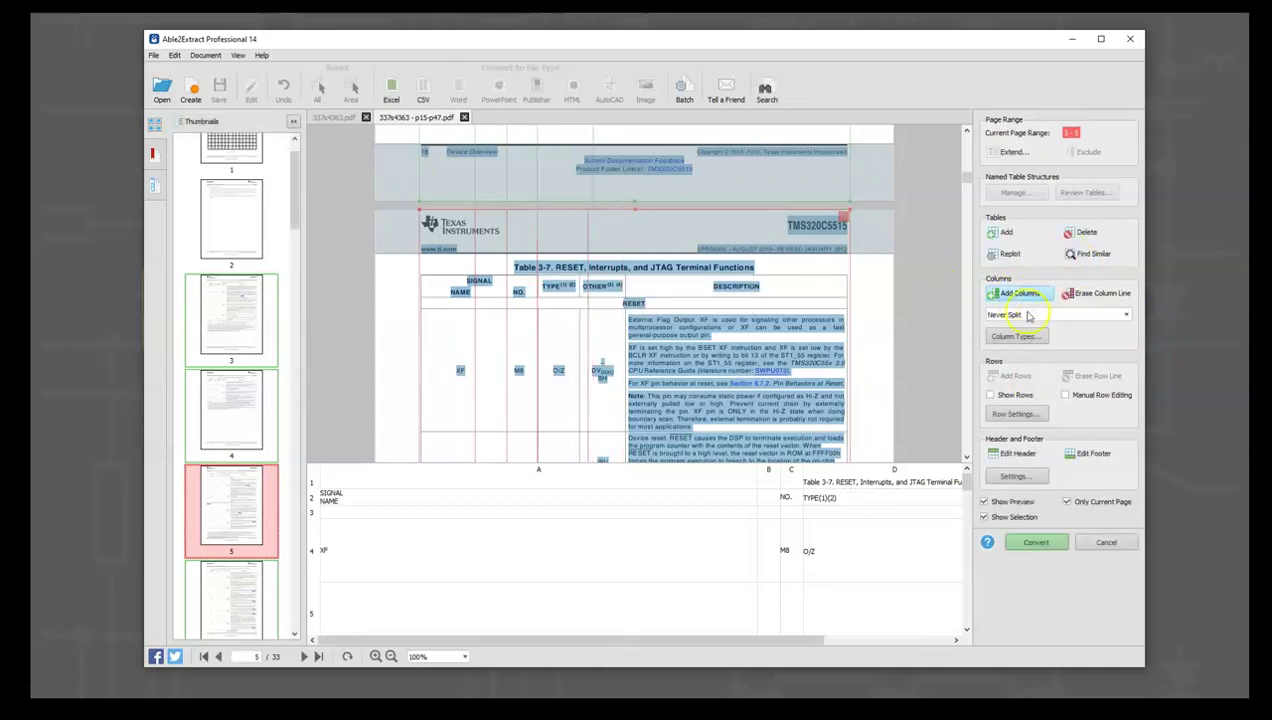
click(1030, 292)
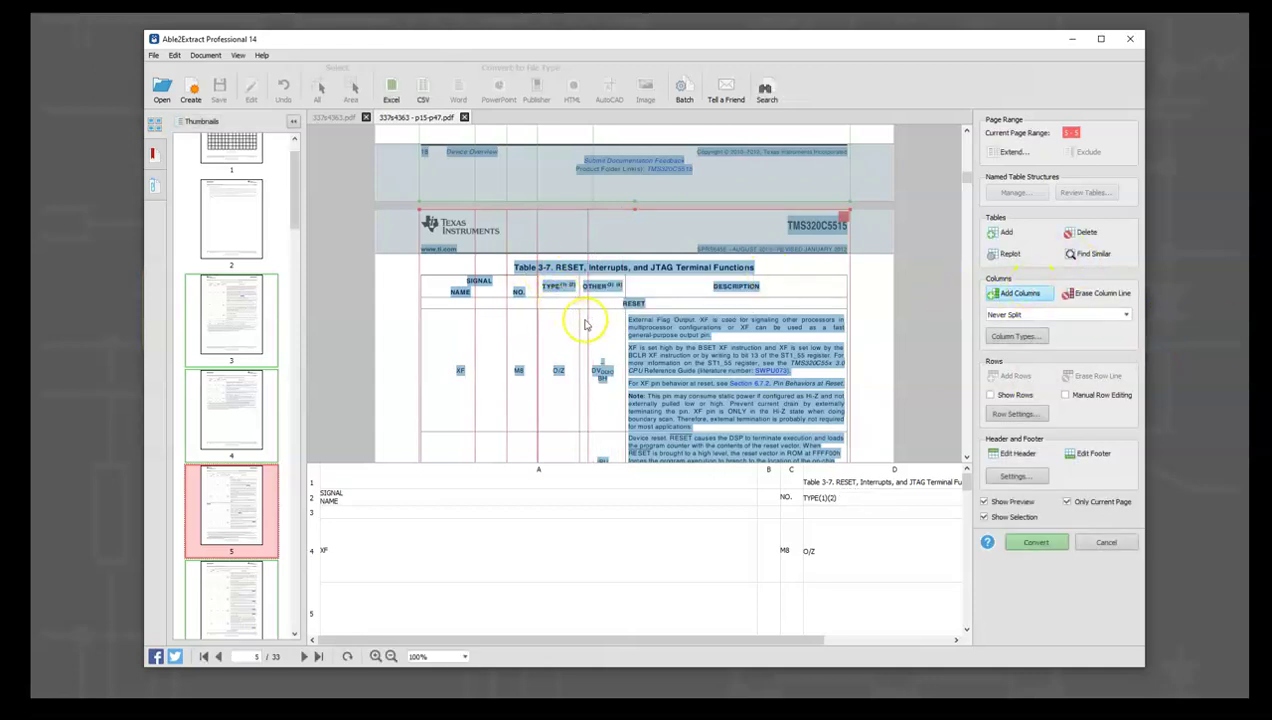
drag(596, 323, 630, 329)
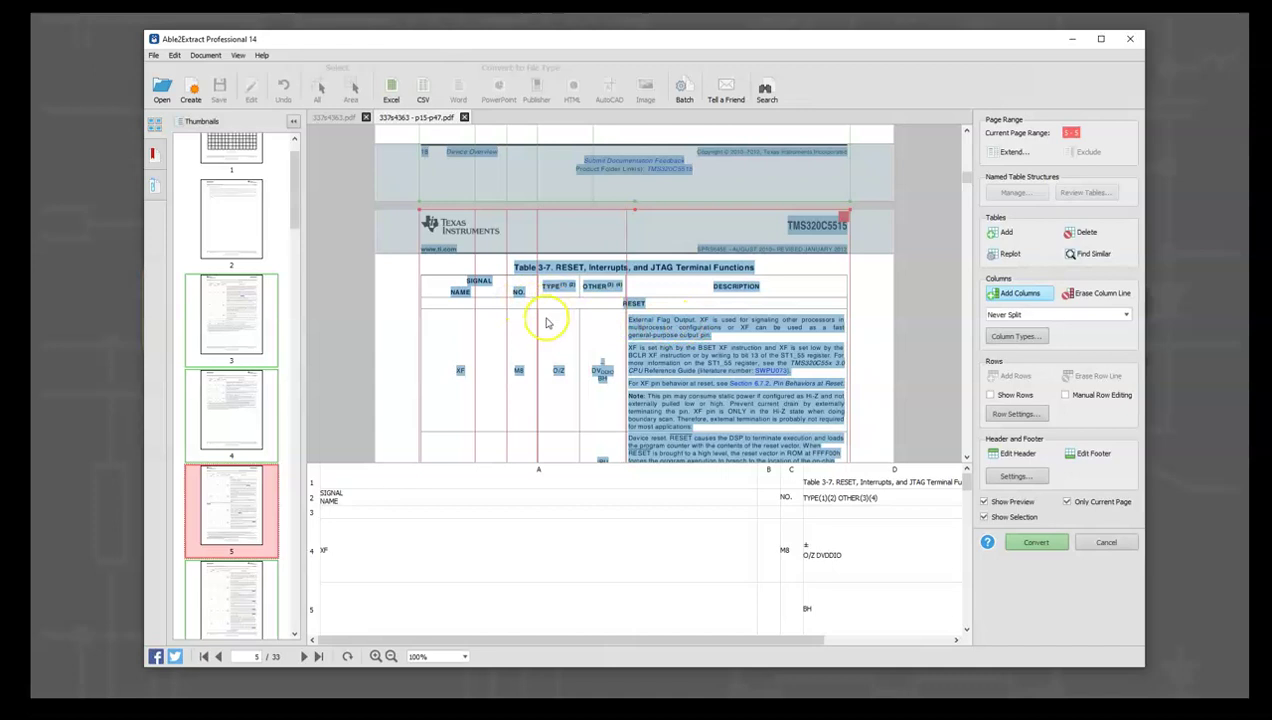
- Move the remaining Table 3-7 column lines onto the TYPE/OTHER, NO./TYPE and NAME/NO. boundaries and check them against the rows
drag(538, 304, 590, 288)
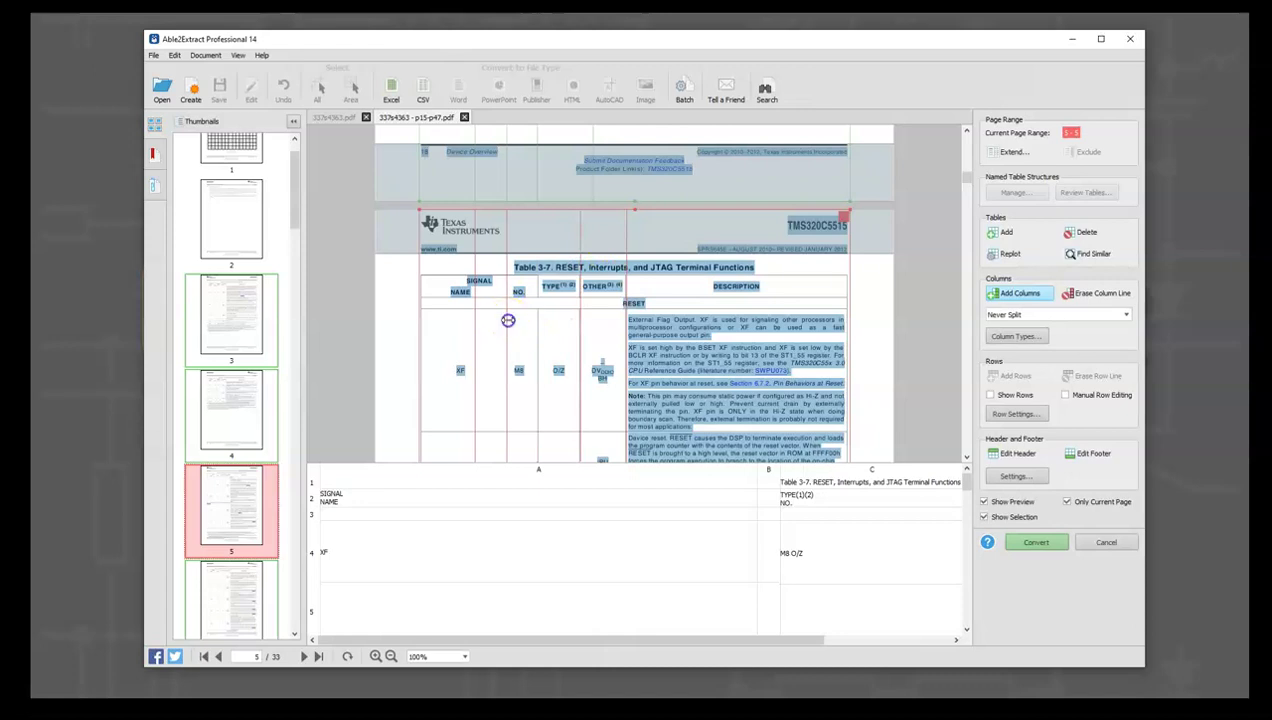
click(538, 322)
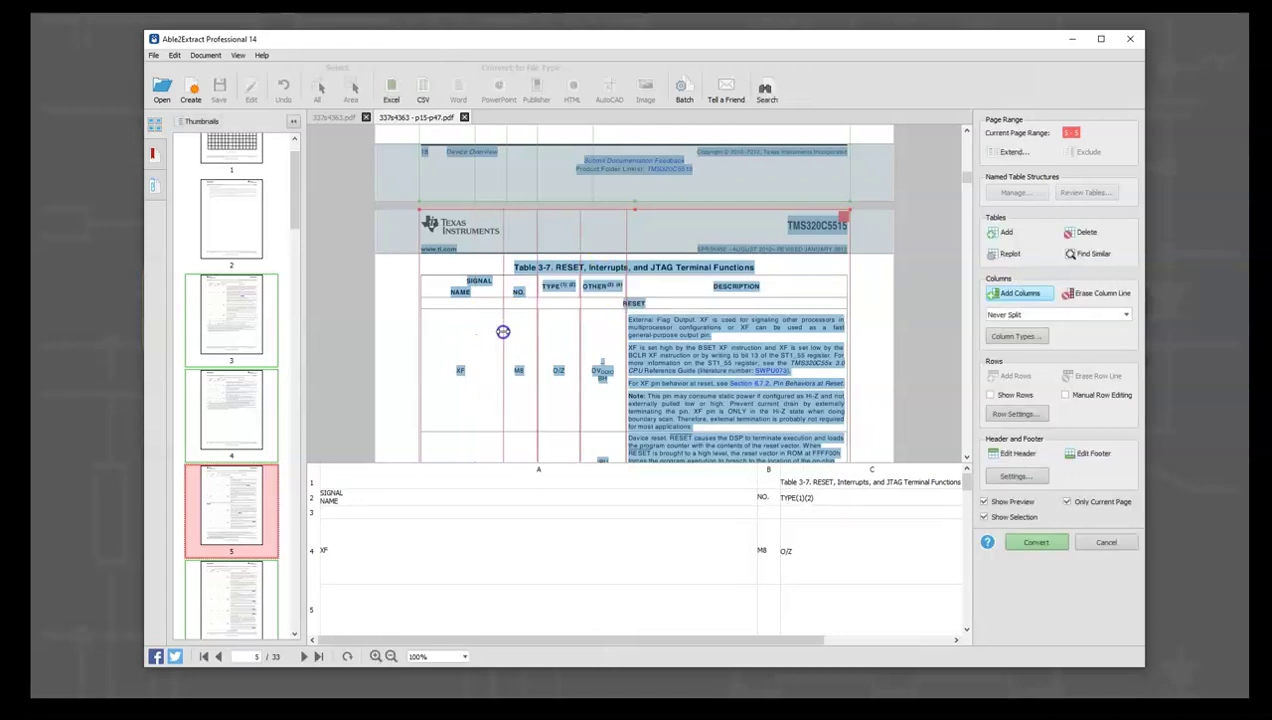
click(503, 331)
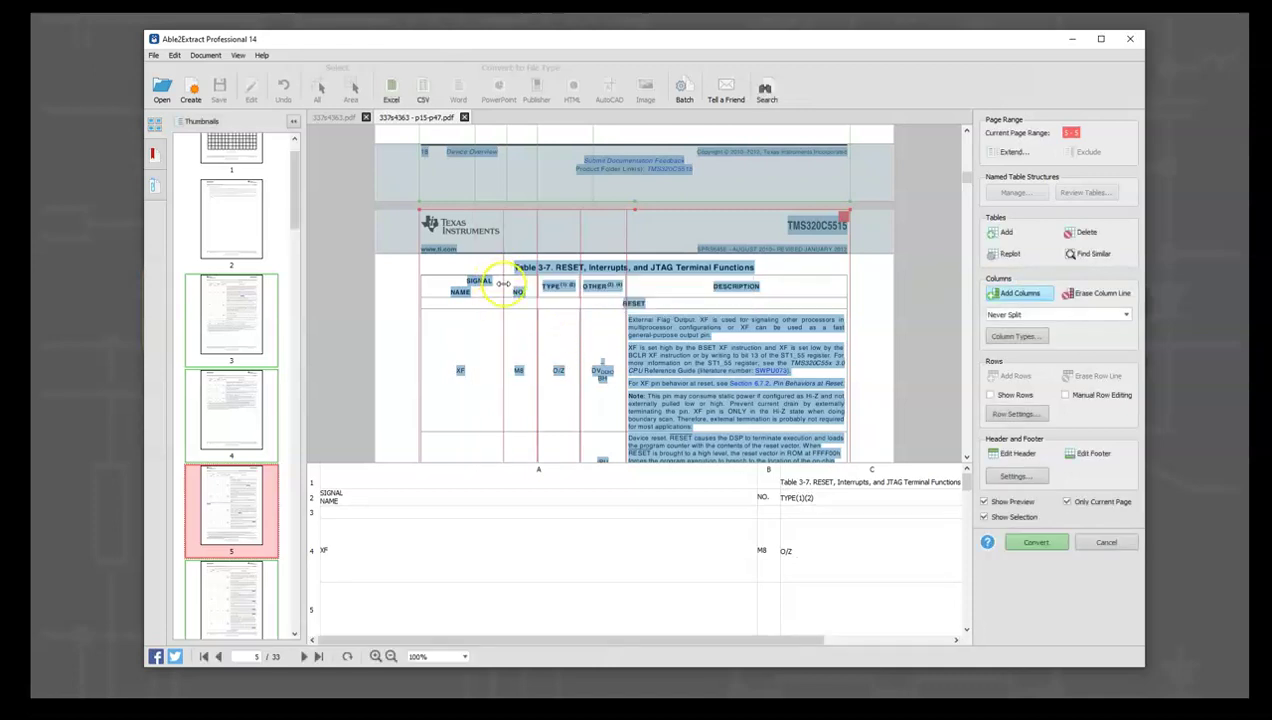
scroll(519, 338, down, 1)
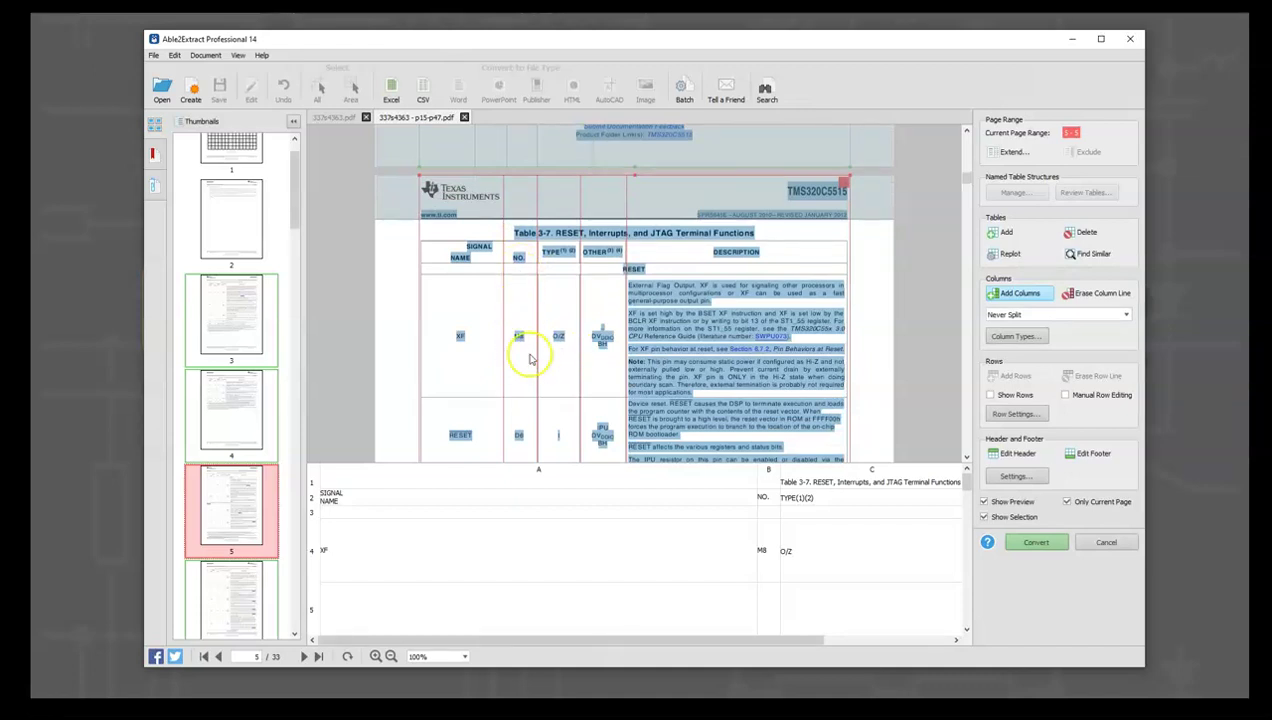
scroll(577, 353, down, 1)
scroll(920, 255, up, 1)
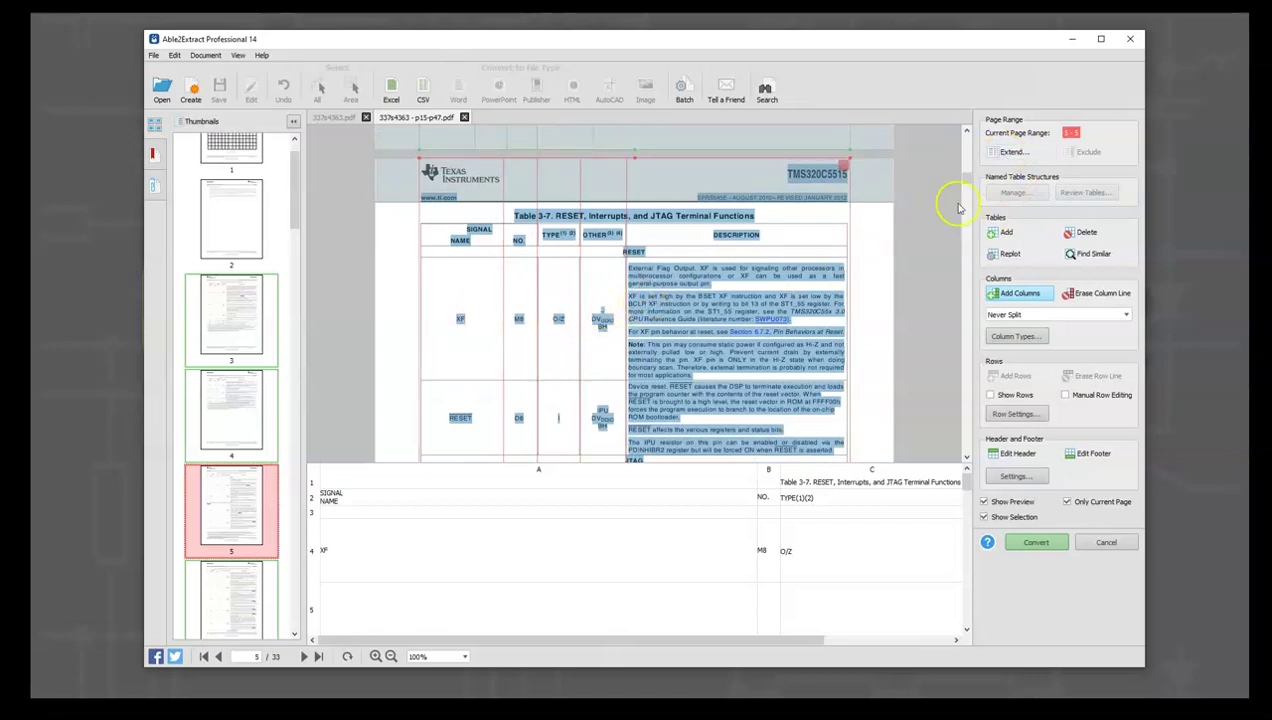
- Extend the page range of the Table 3-7 column layout from page 5 to page 33
click(1009, 156)
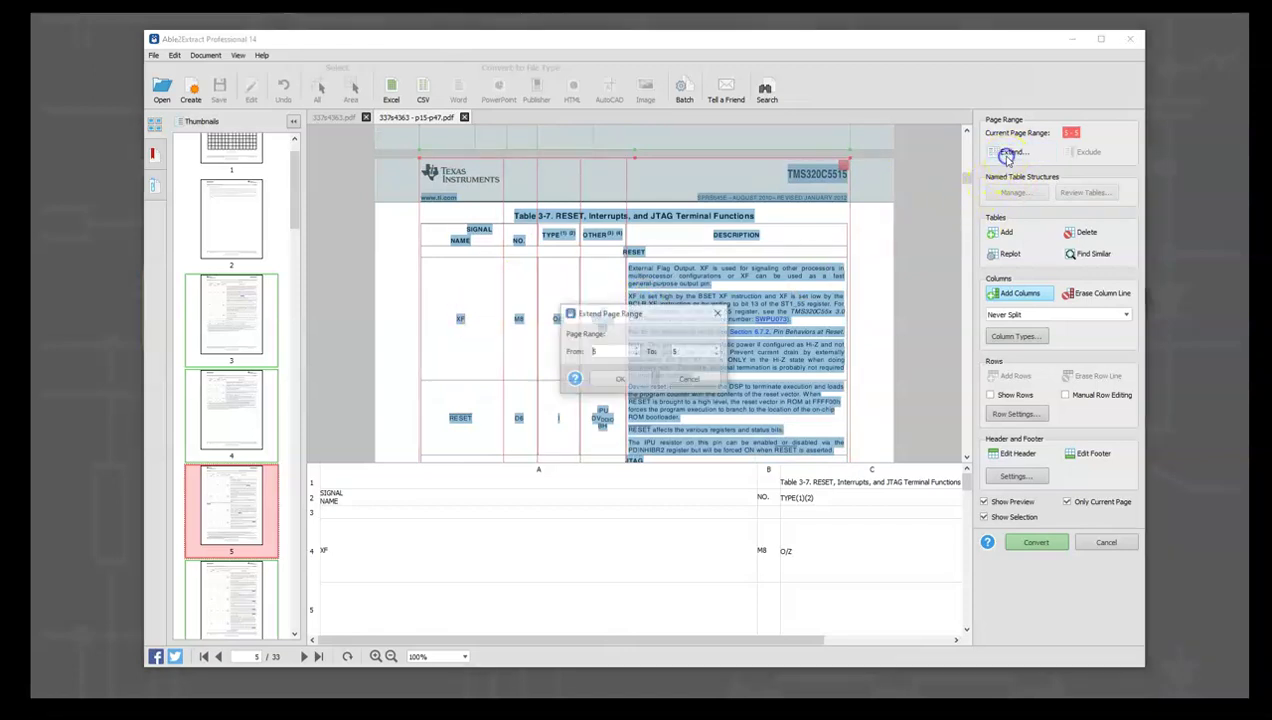
double_click(688, 351)
text(33)
key(Return)
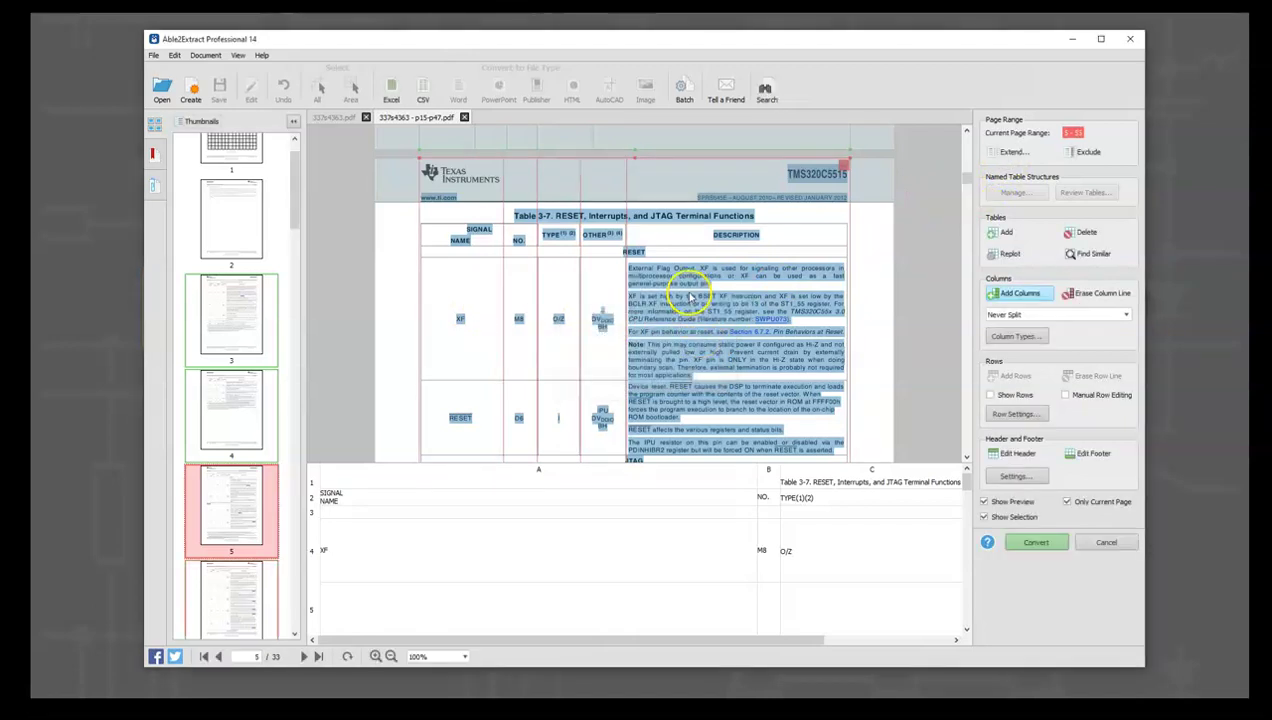
- Check how the Table 3-7 column lines fit the rows on pages 5 to 7
scroll(690, 298, down, 5)
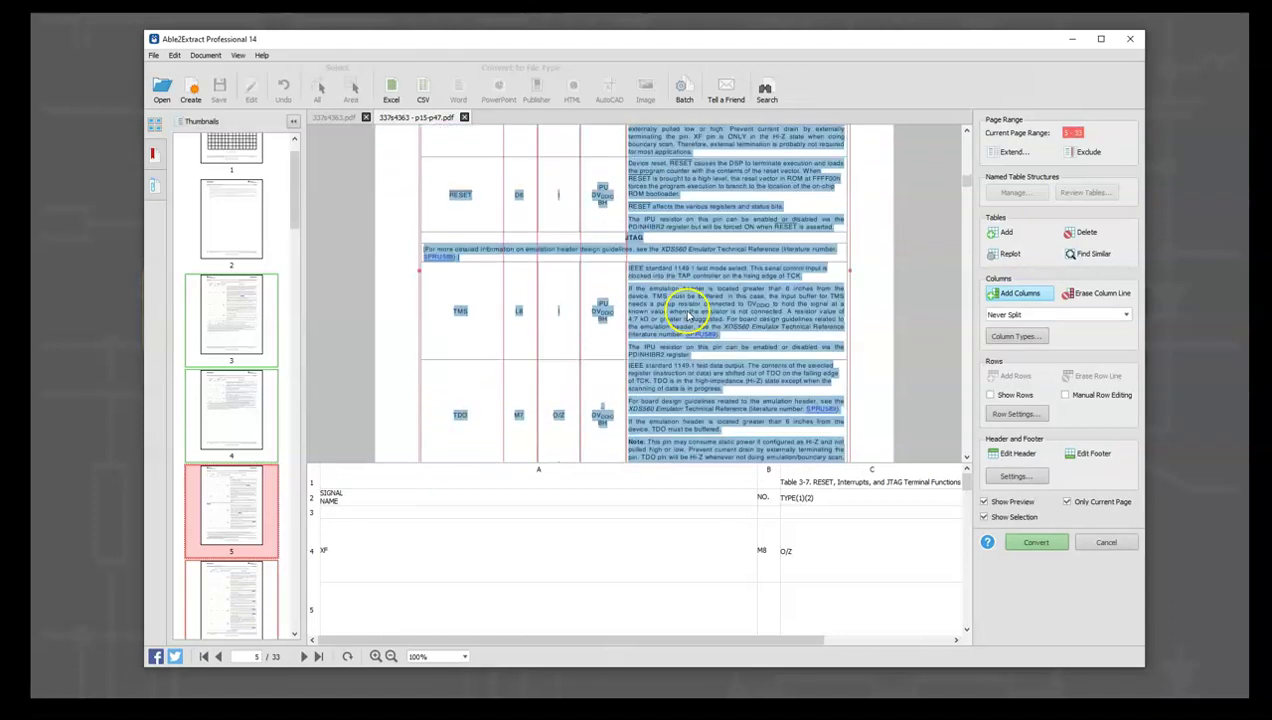
scroll(688, 303, down, 9)
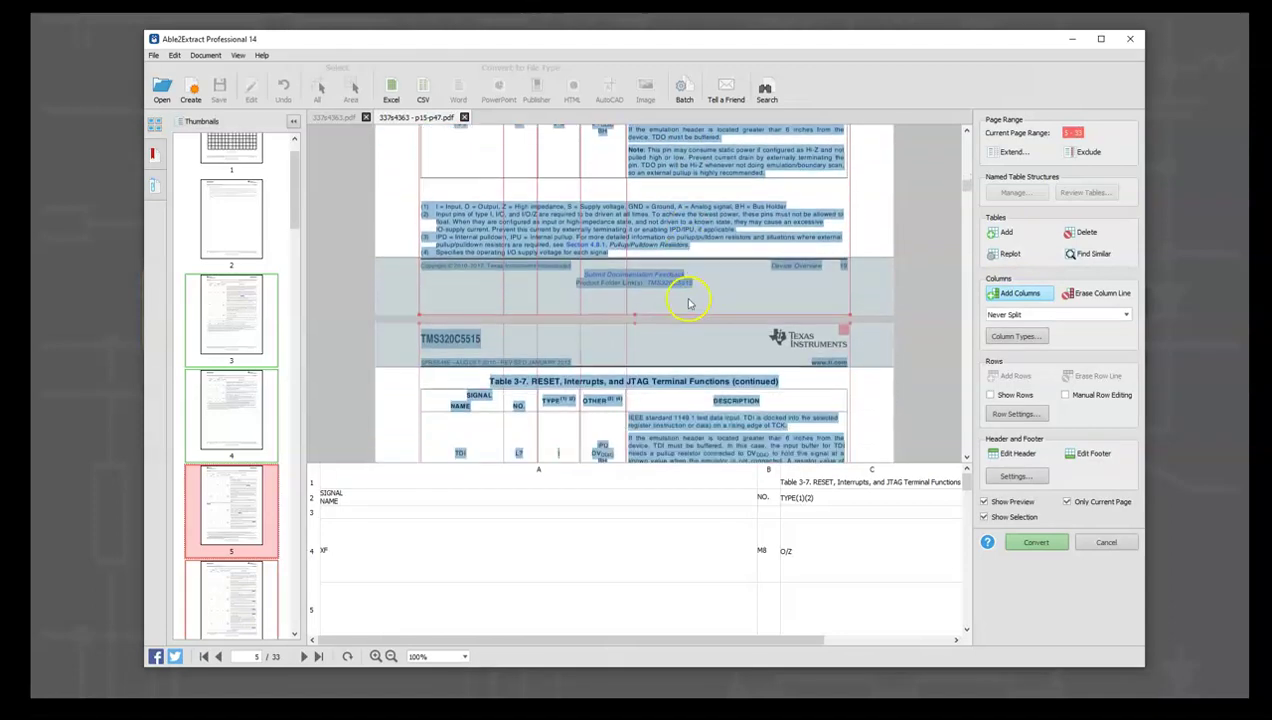
scroll(688, 303, down, 1)
scroll(678, 304, down, 5)
scroll(677, 295, down, 6)
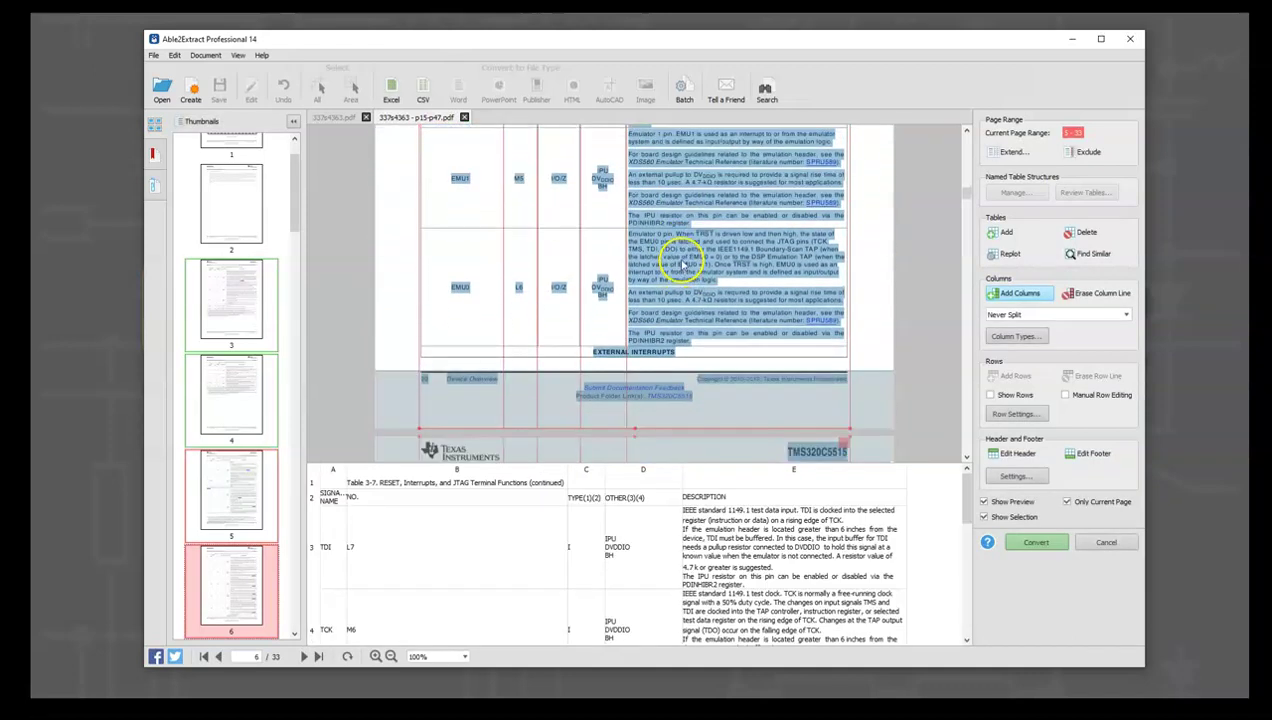
scroll(683, 262, down, 3)
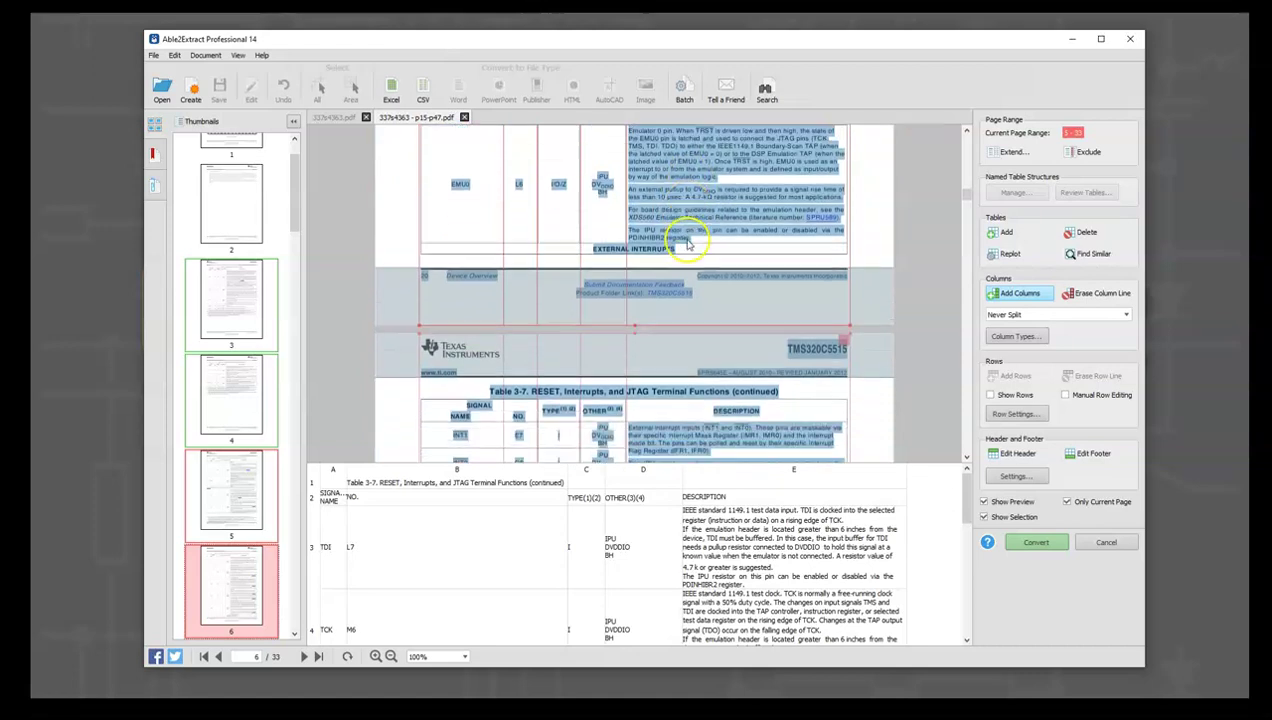
scroll(670, 261, down, 4)
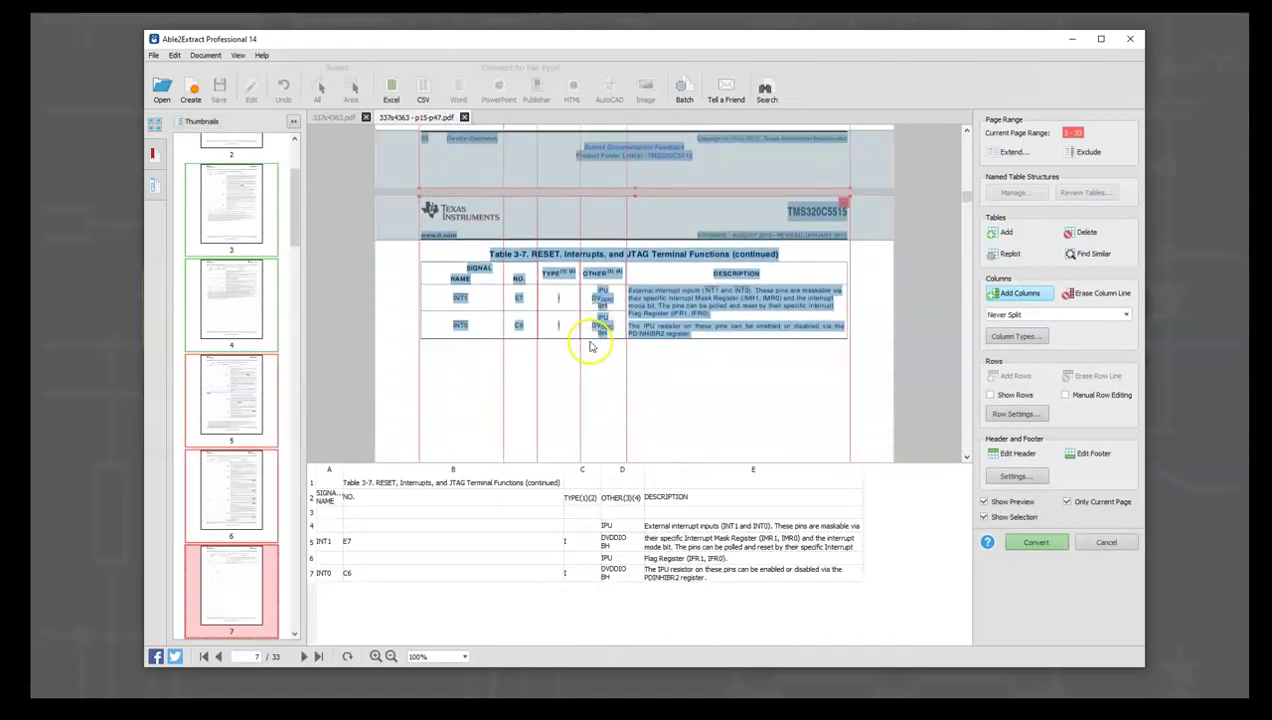
scroll(594, 328, down, 3)
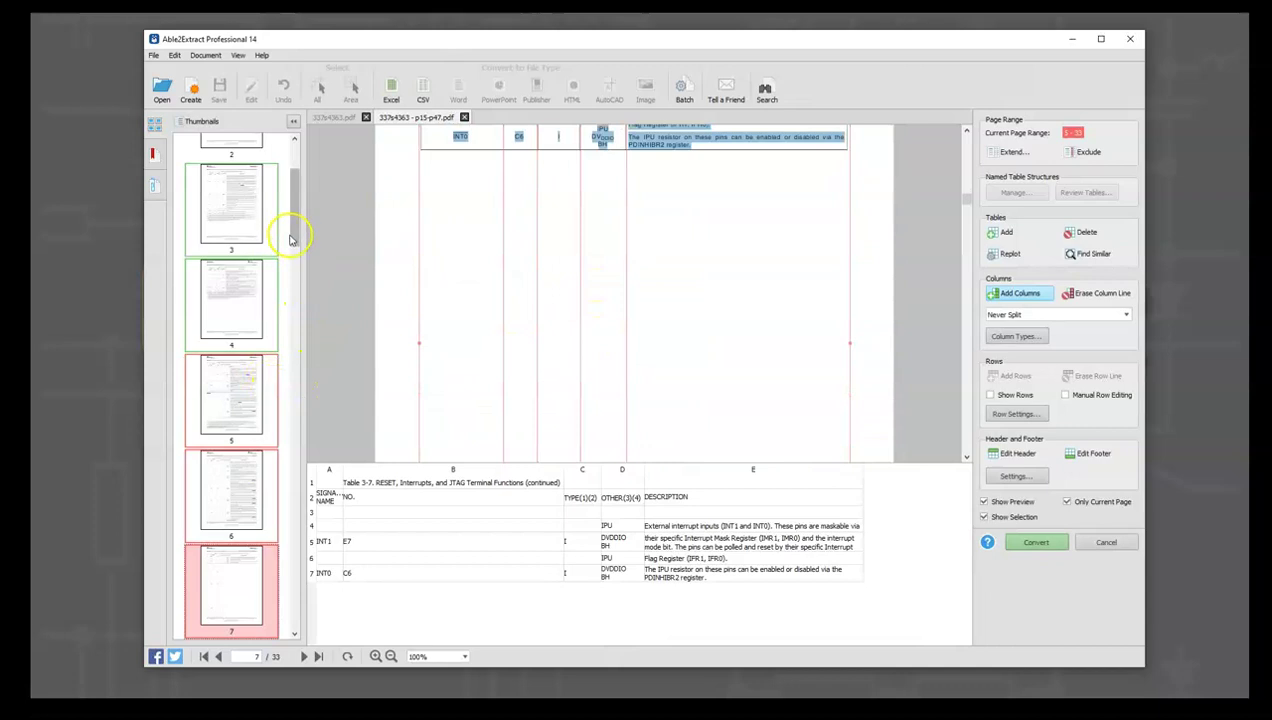
- Go to page 8 with Table 3-8 and exclude it from the current page range
scroll(293, 401, down, 5)
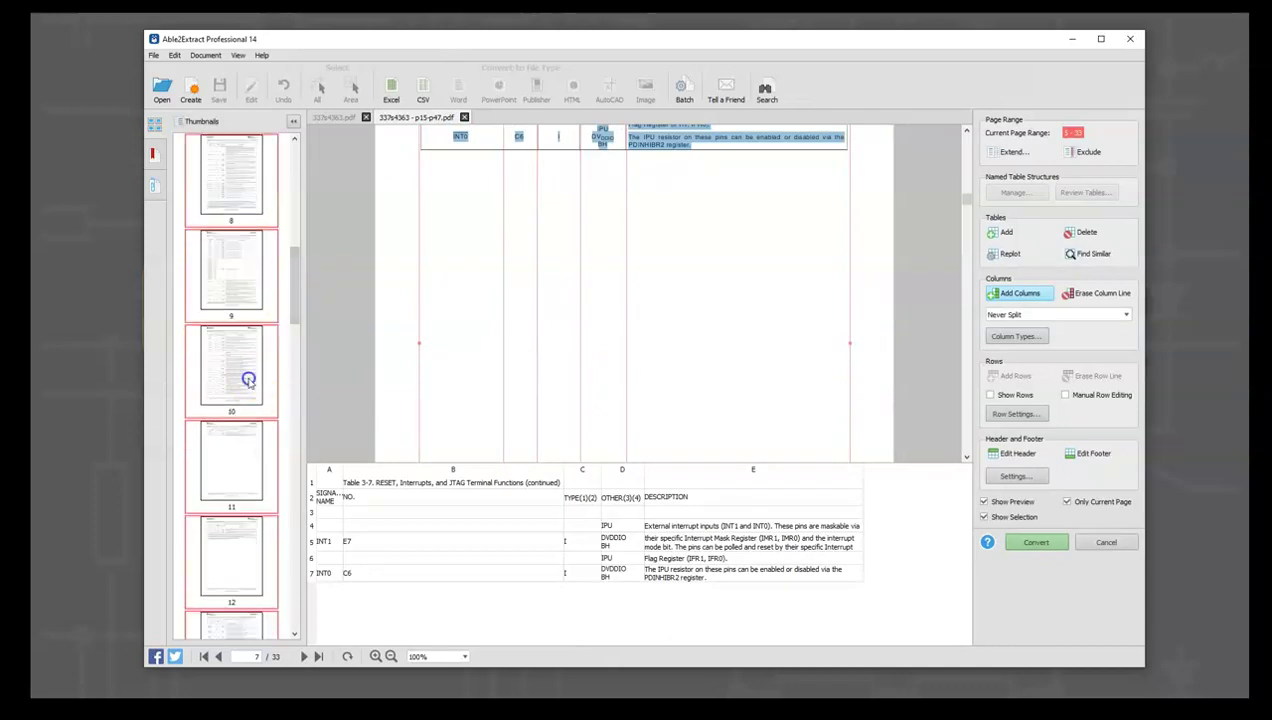
click(248, 379)
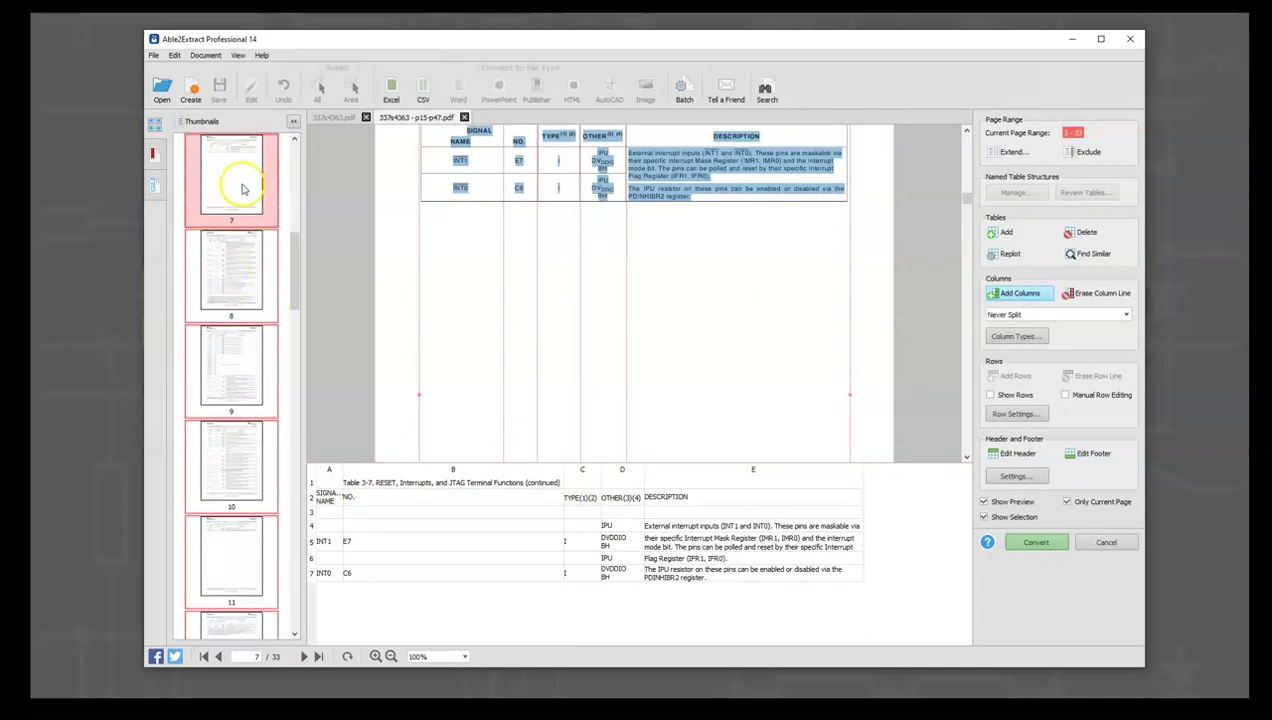
click(233, 254)
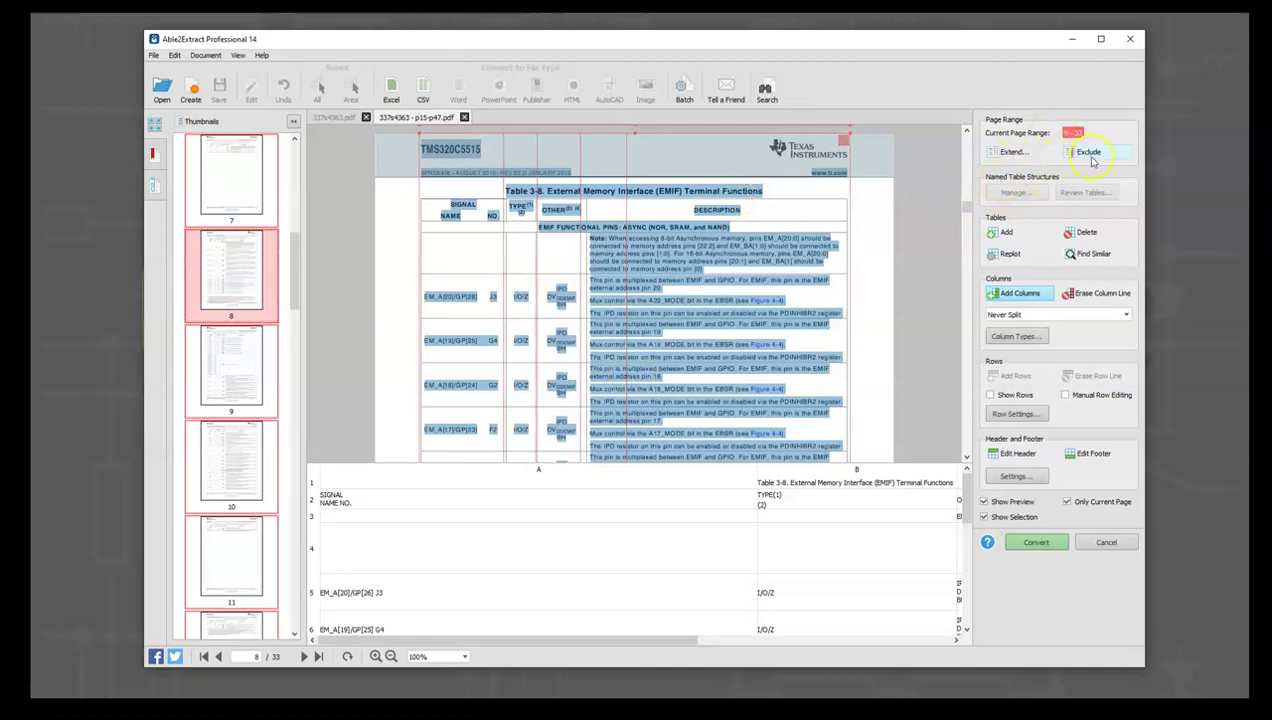
click(1087, 155)
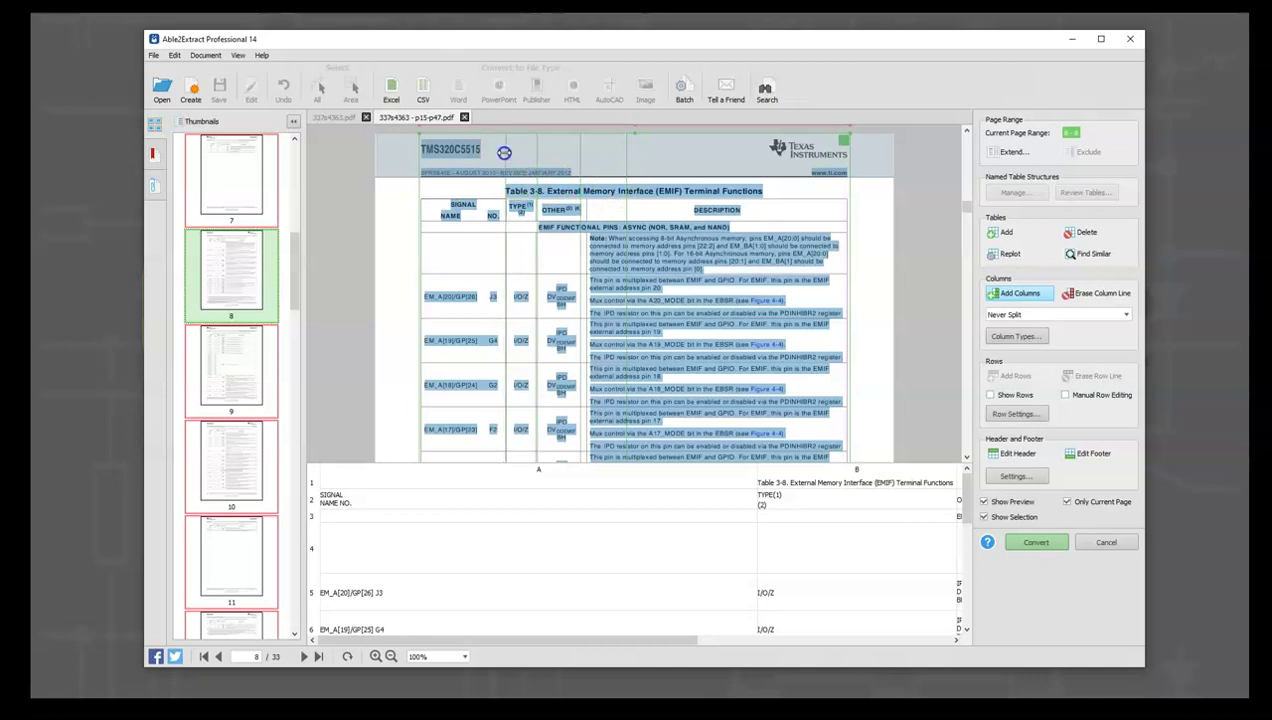
- Move the page 8 column lines onto the NAME/NO., NO./TYPE, TYPE/OTHER and OTHER/DESCRIPTION boundaries of Table 3-8
click(581, 155)
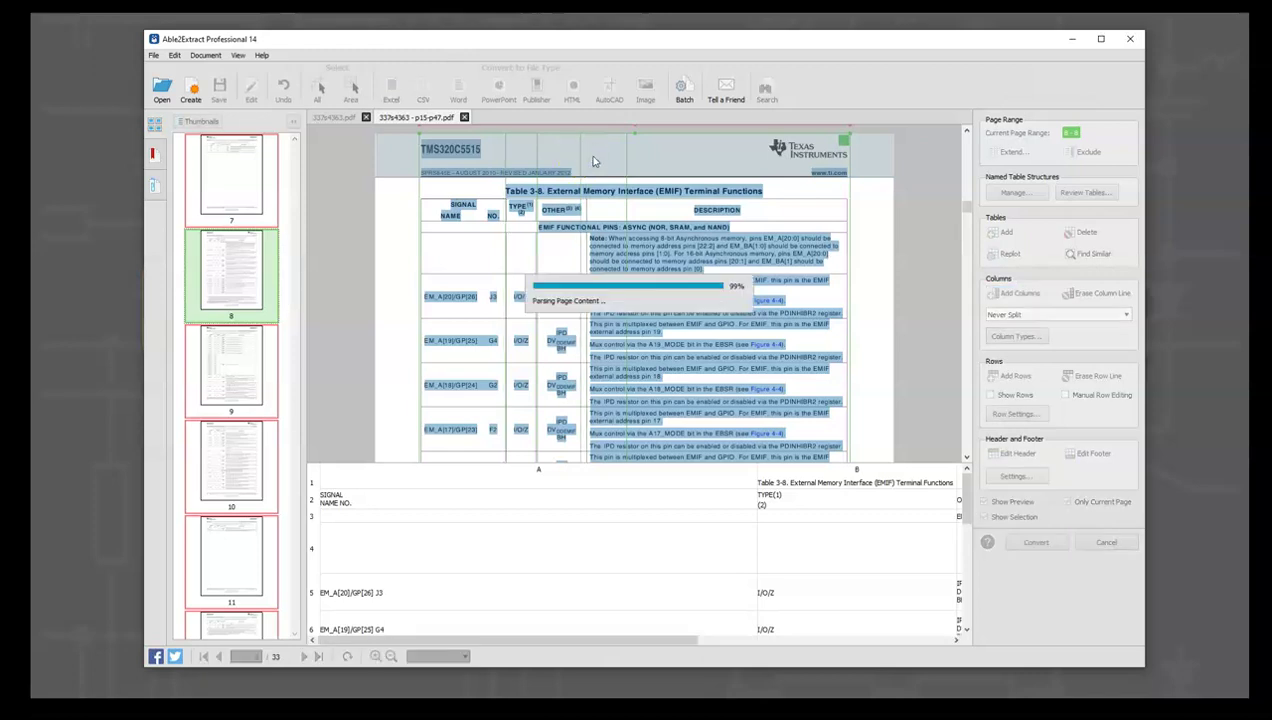
click(642, 149)
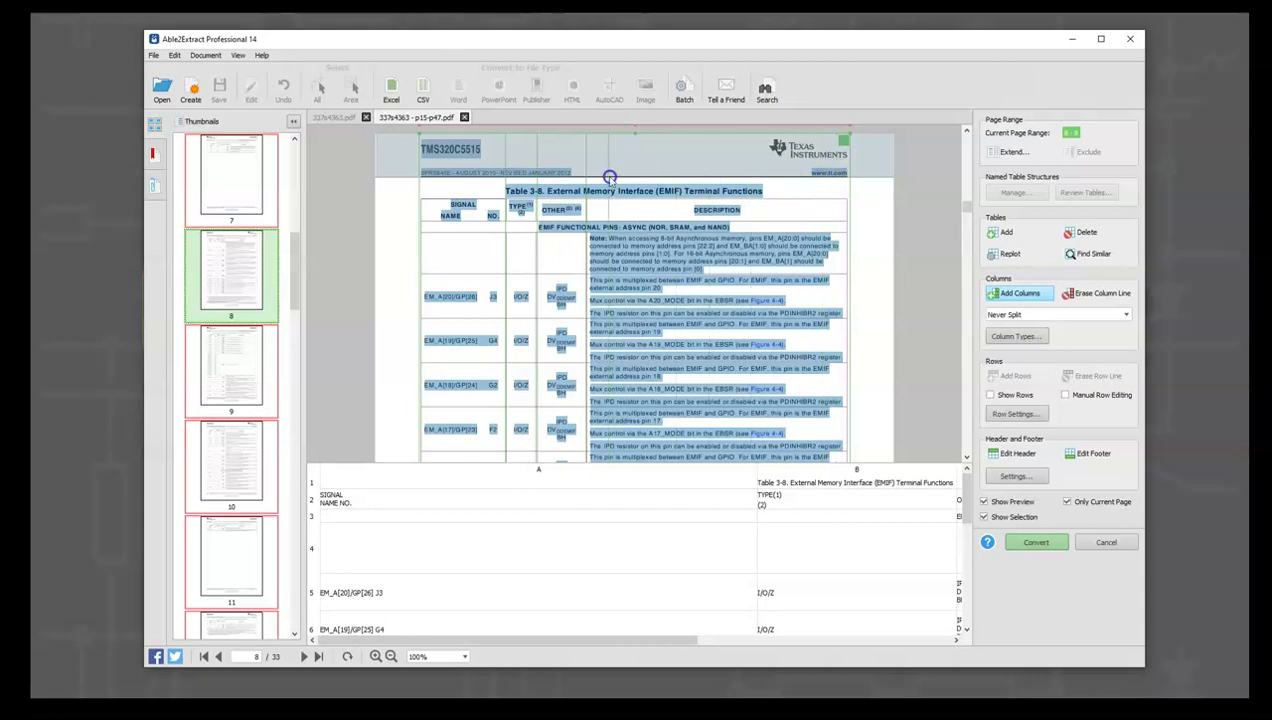
click(472, 245)
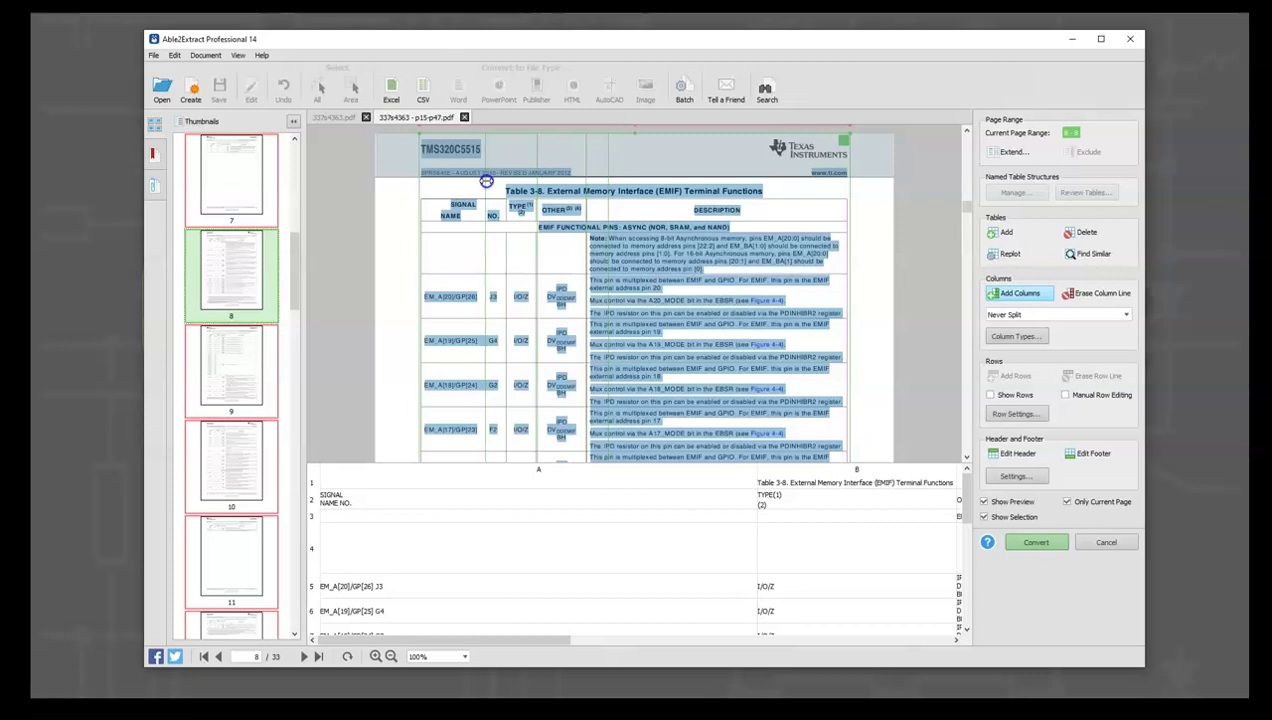
click(506, 186)
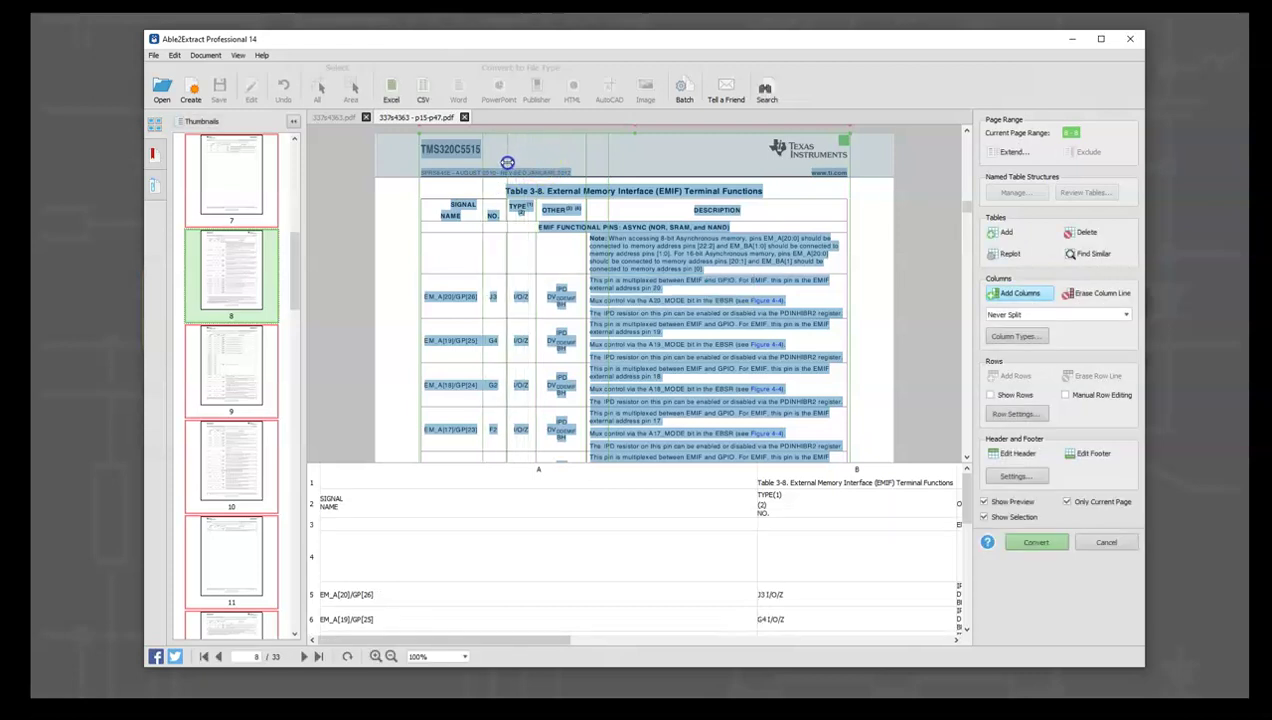
click(506, 160)
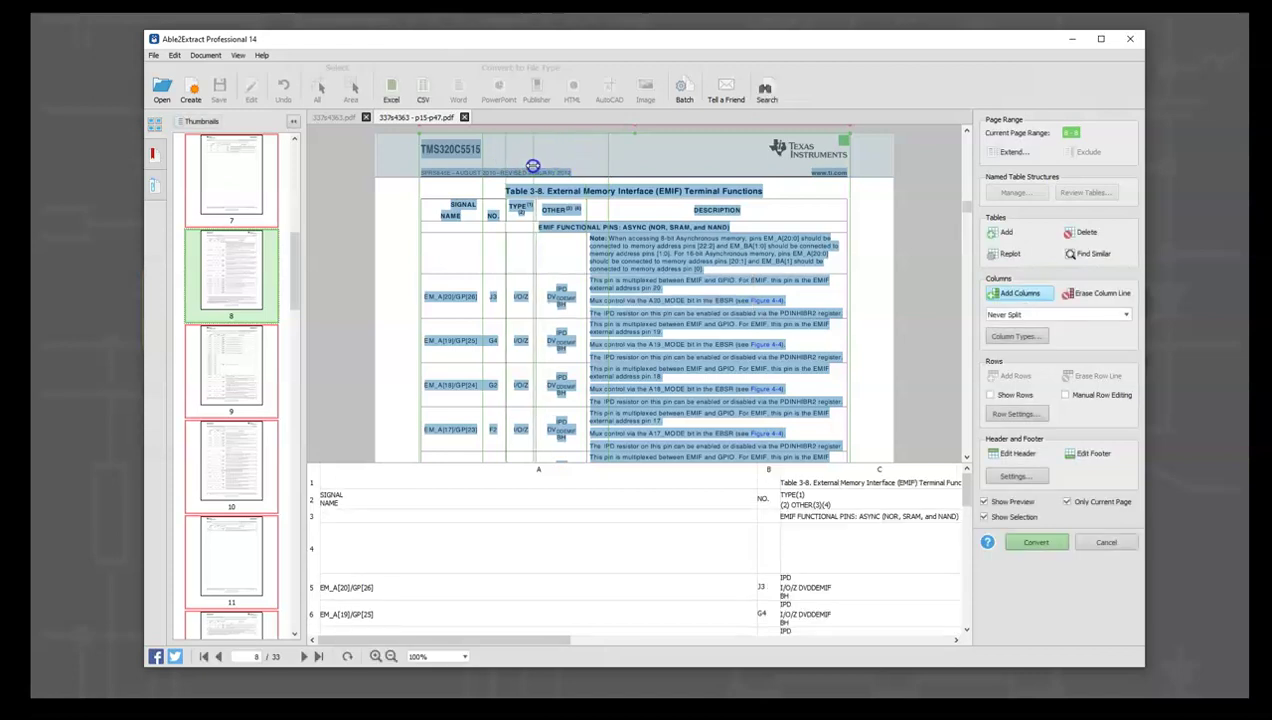
click(534, 165)
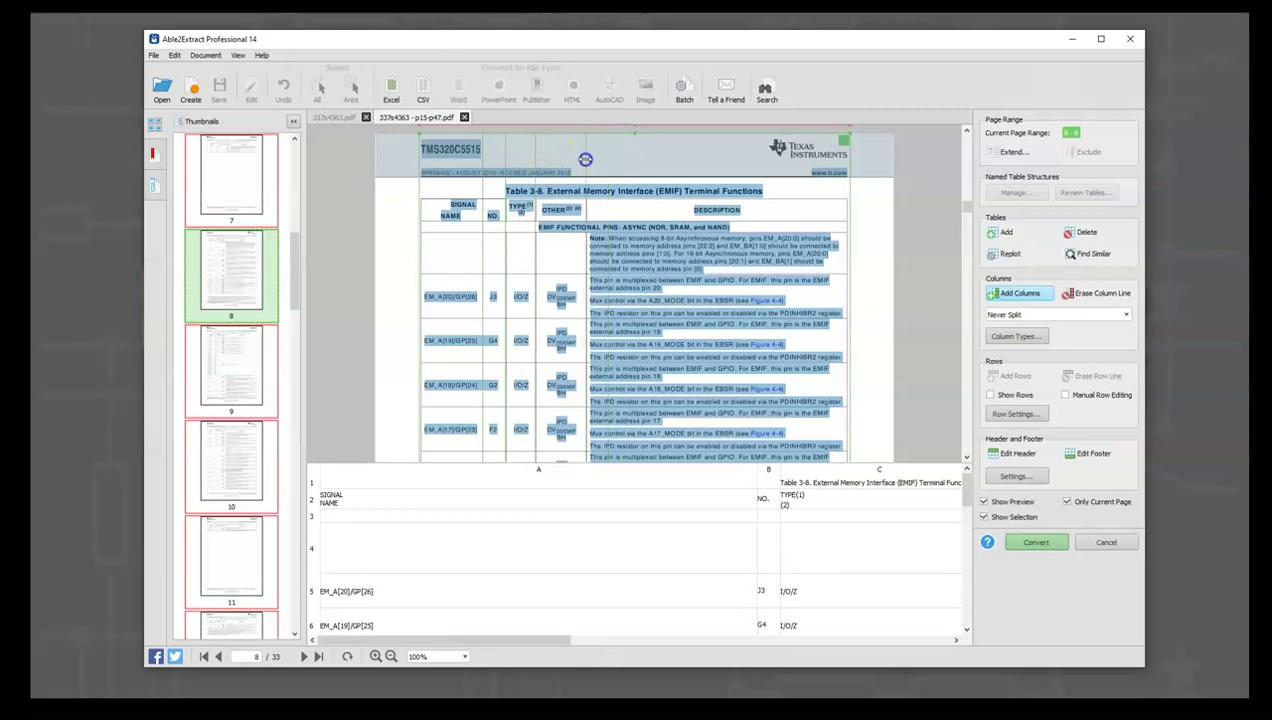
click(587, 165)
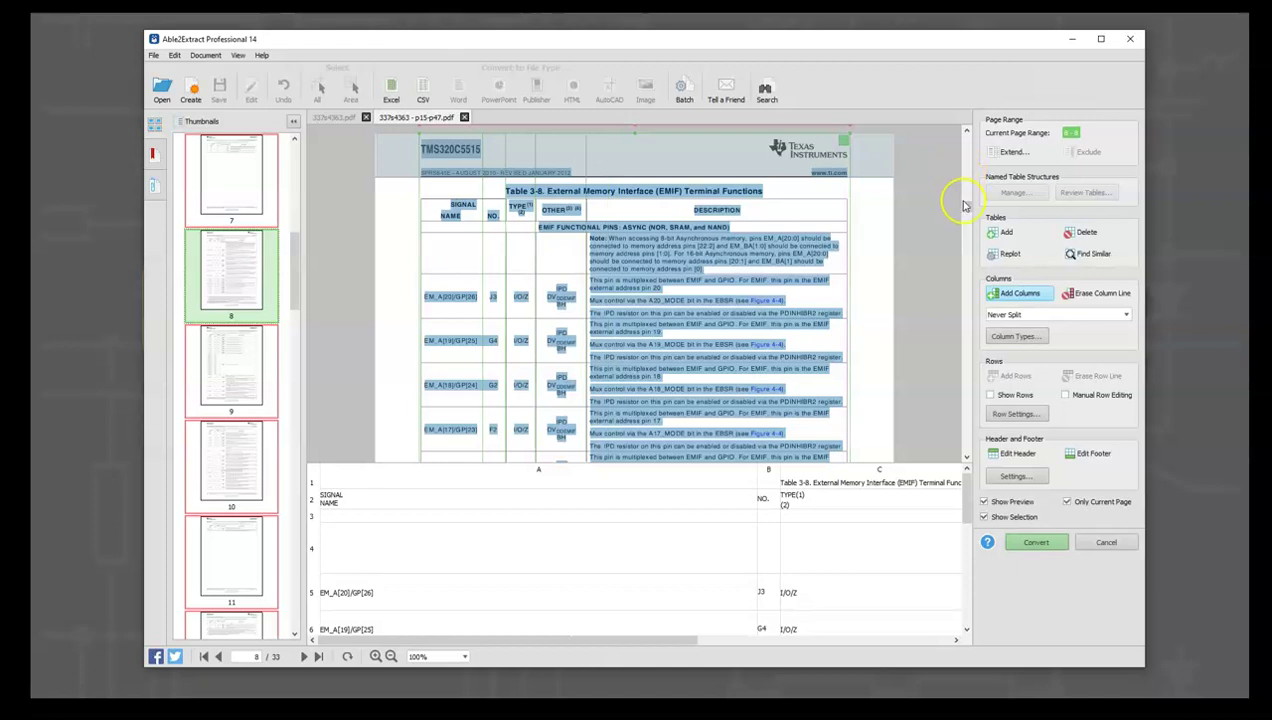
- Extend the page range of the Table 3-8 column layout from page 8 to page 33
click(1025, 152)
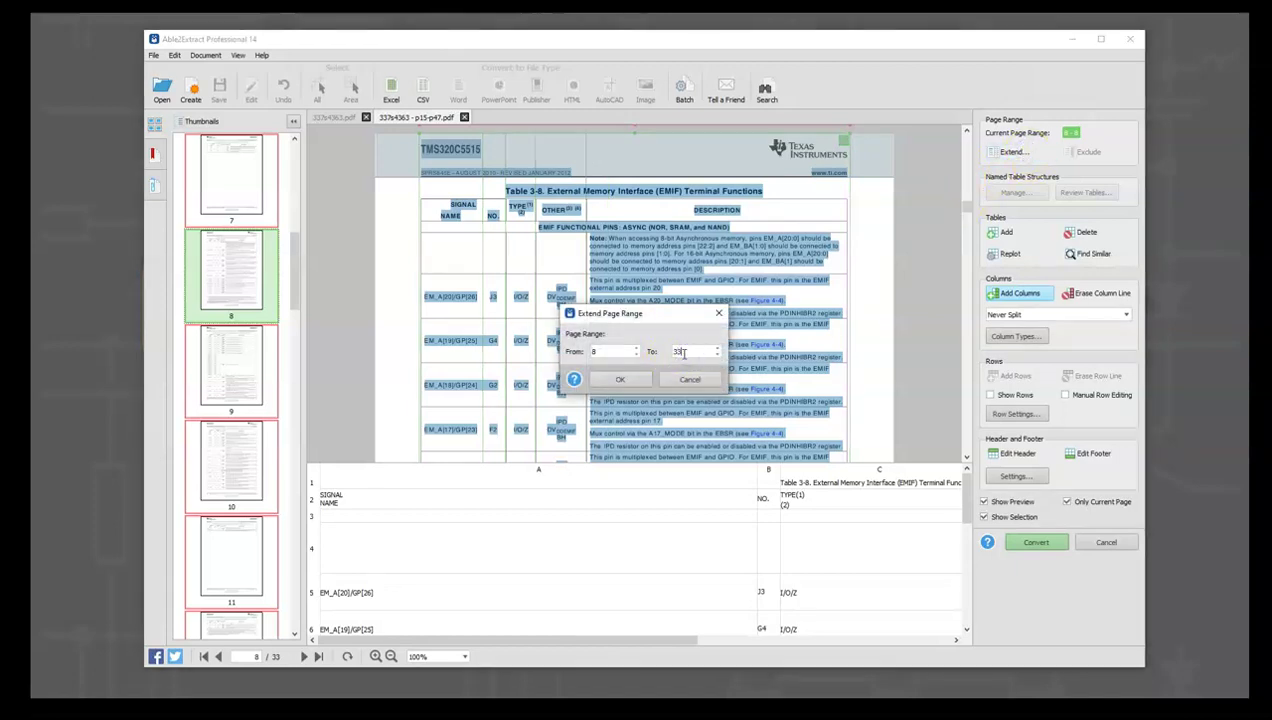
key(Return)
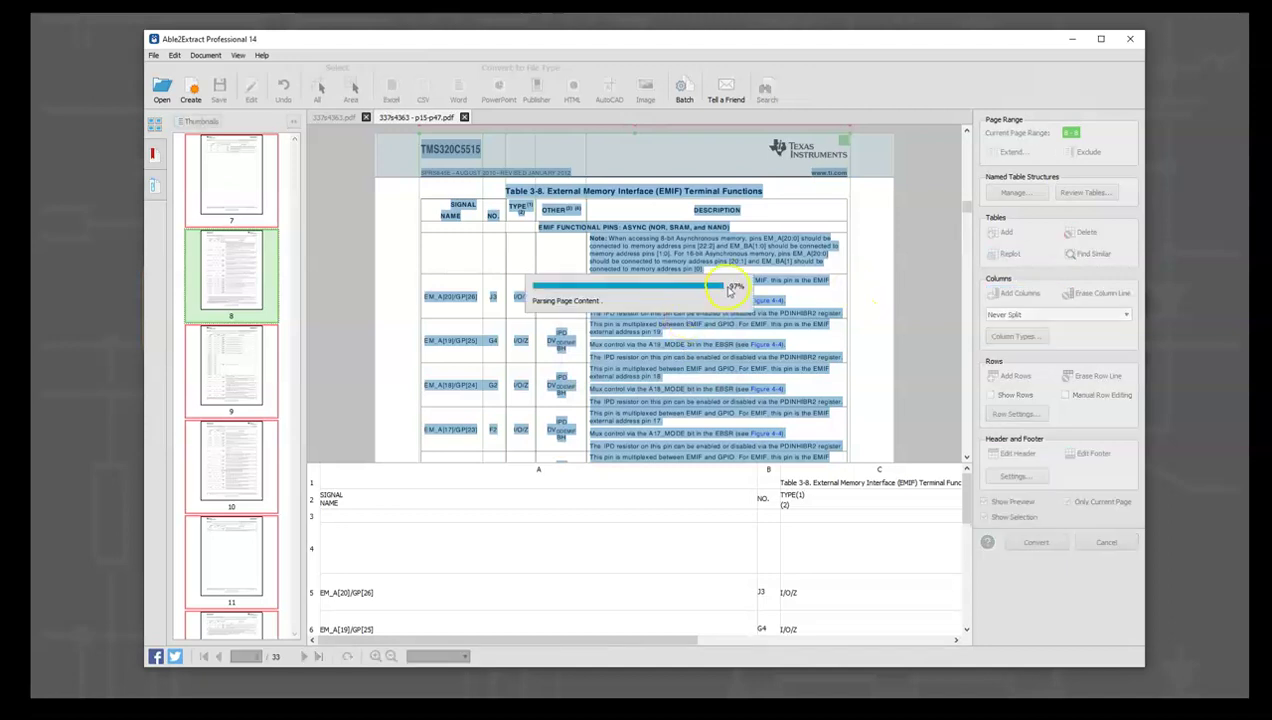
- Check how the column lines set for Table 3-8 fit the tables on pages 8 through 16
scroll(705, 262, down, 6)
scroll(678, 318, down, 7)
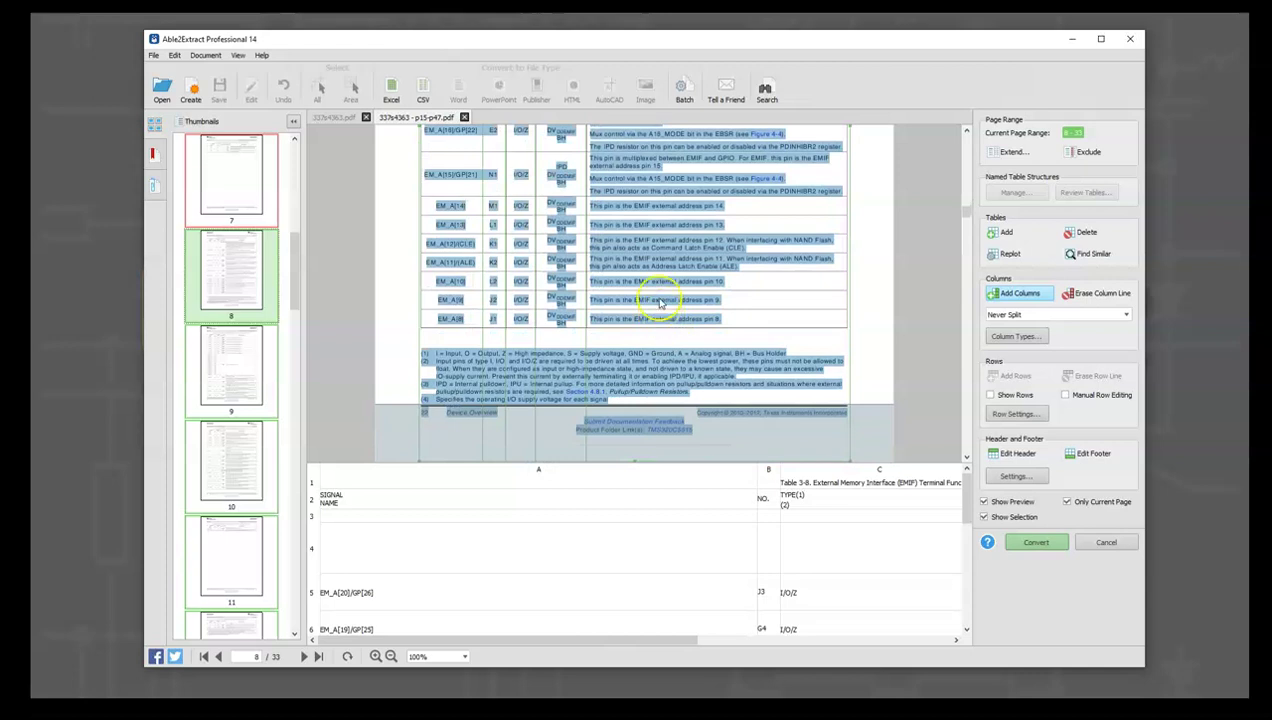
scroll(654, 229, down, 1)
scroll(630, 330, down, 15)
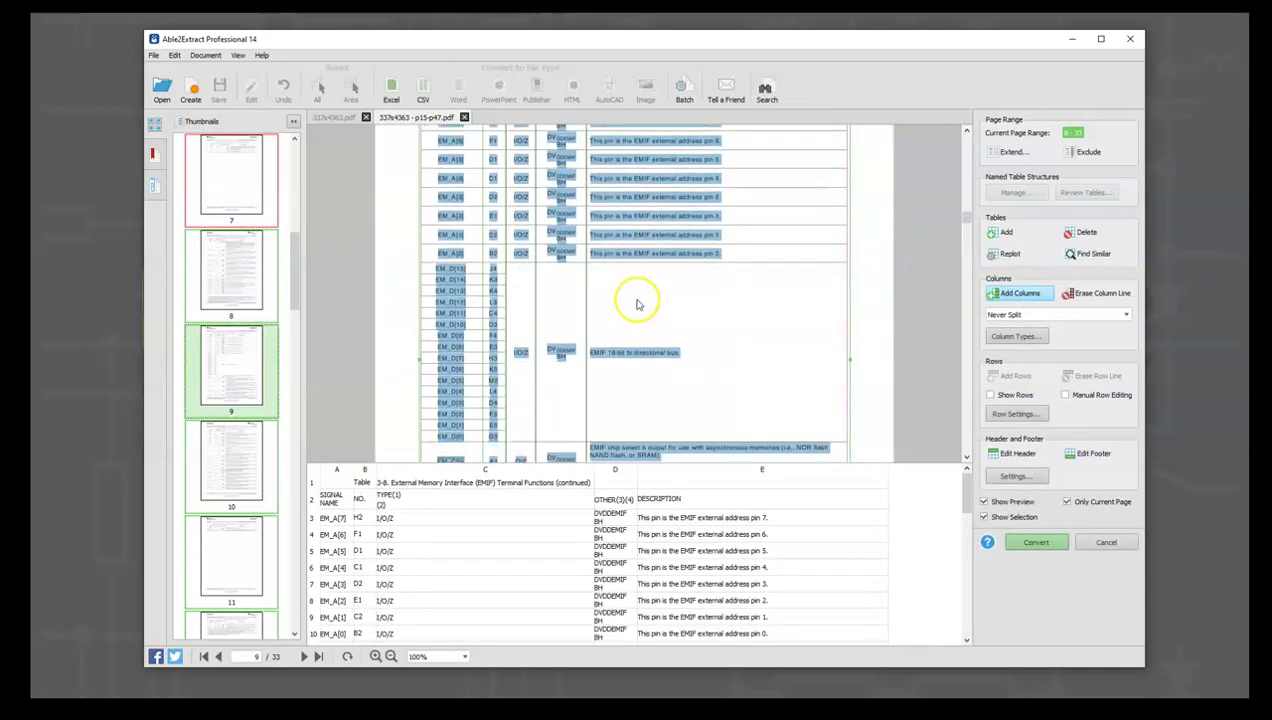
scroll(636, 305, down, 8)
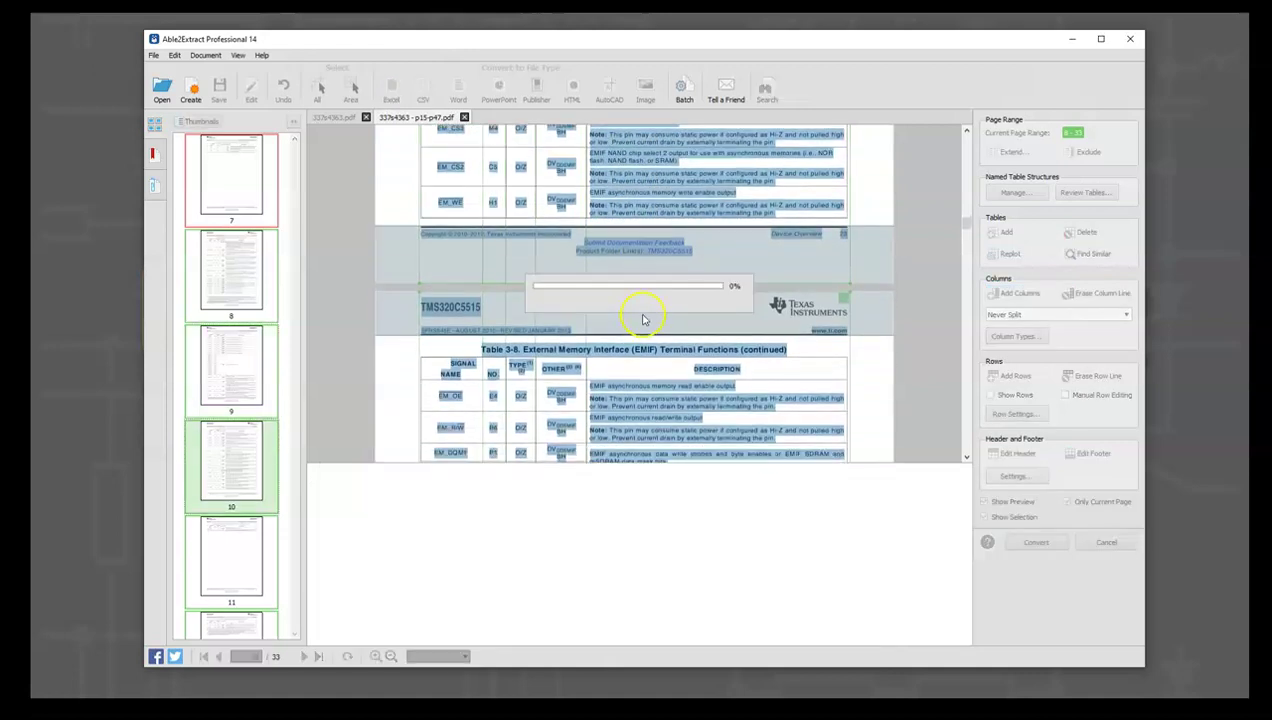
scroll(643, 325, down, 10)
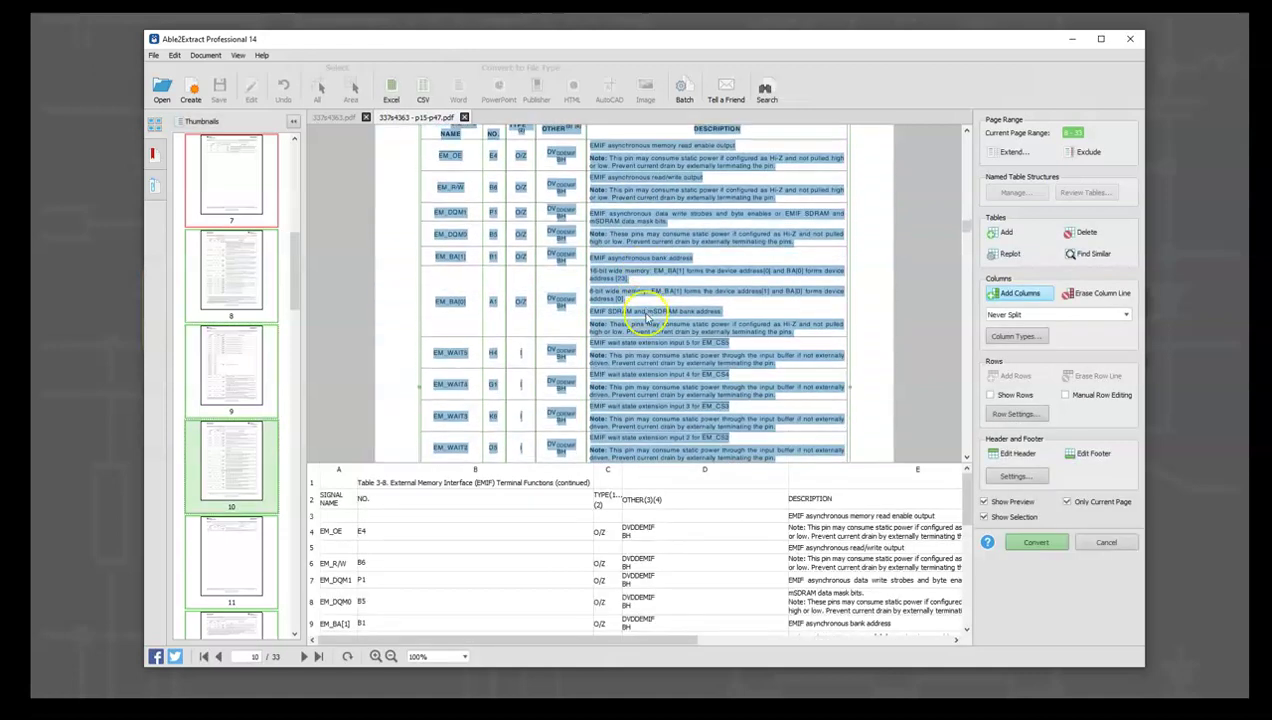
scroll(651, 303, down, 10)
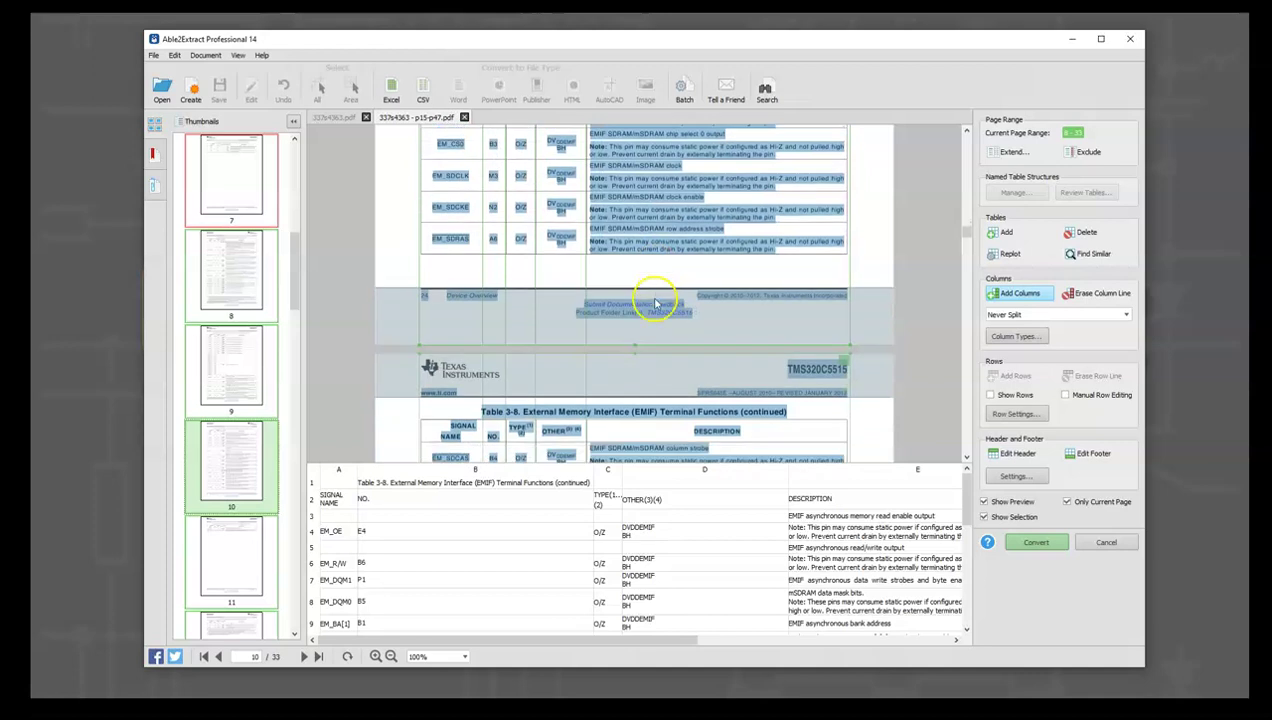
scroll(655, 304, down, 4)
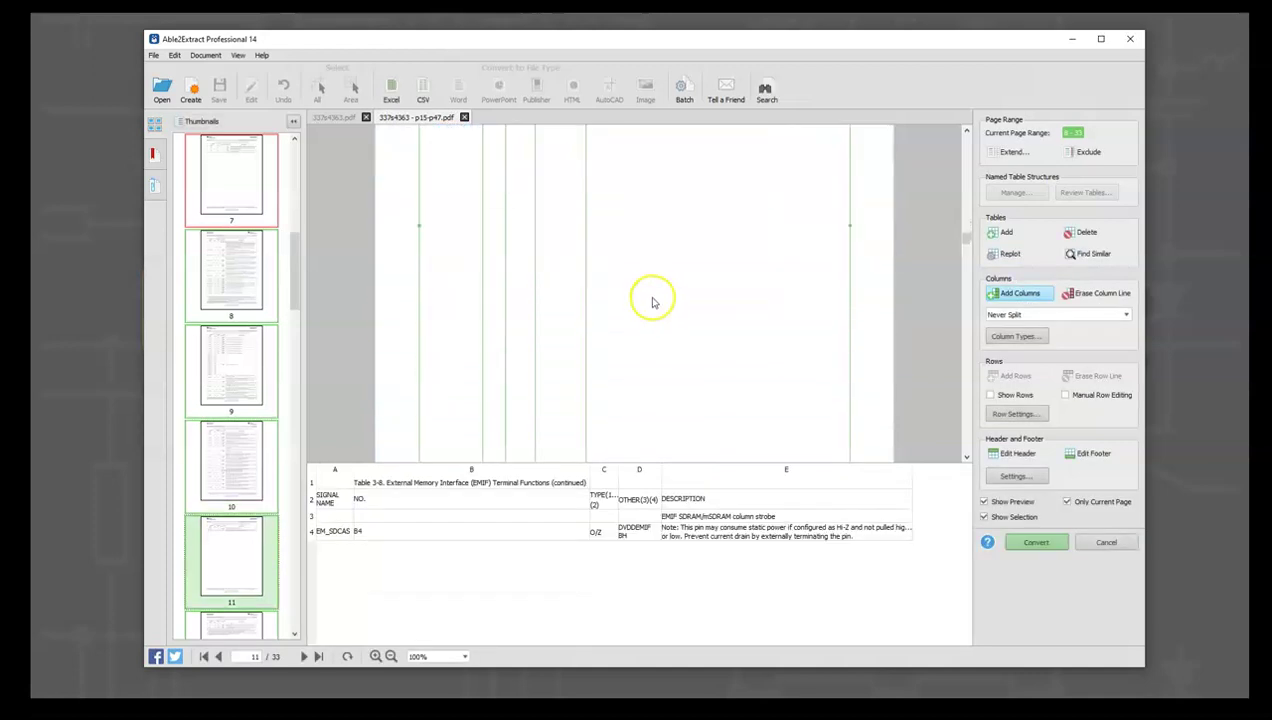
scroll(649, 307, down, 4)
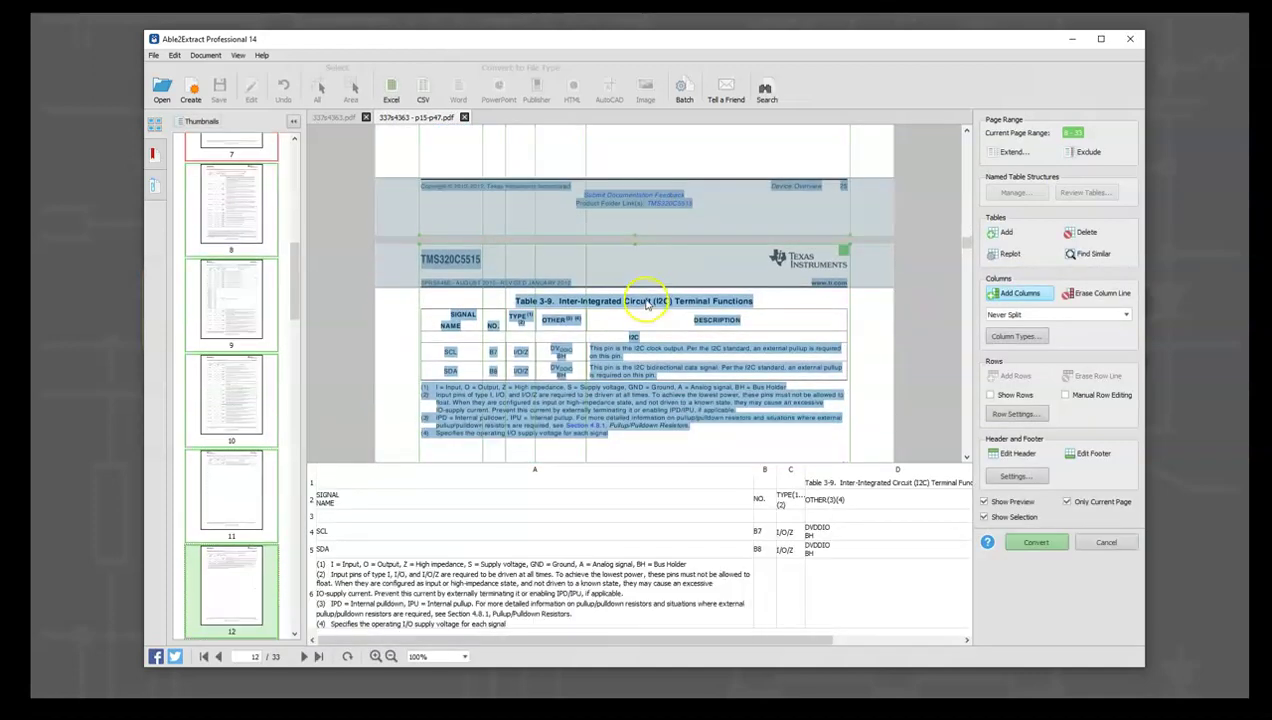
scroll(649, 319, down, 3)
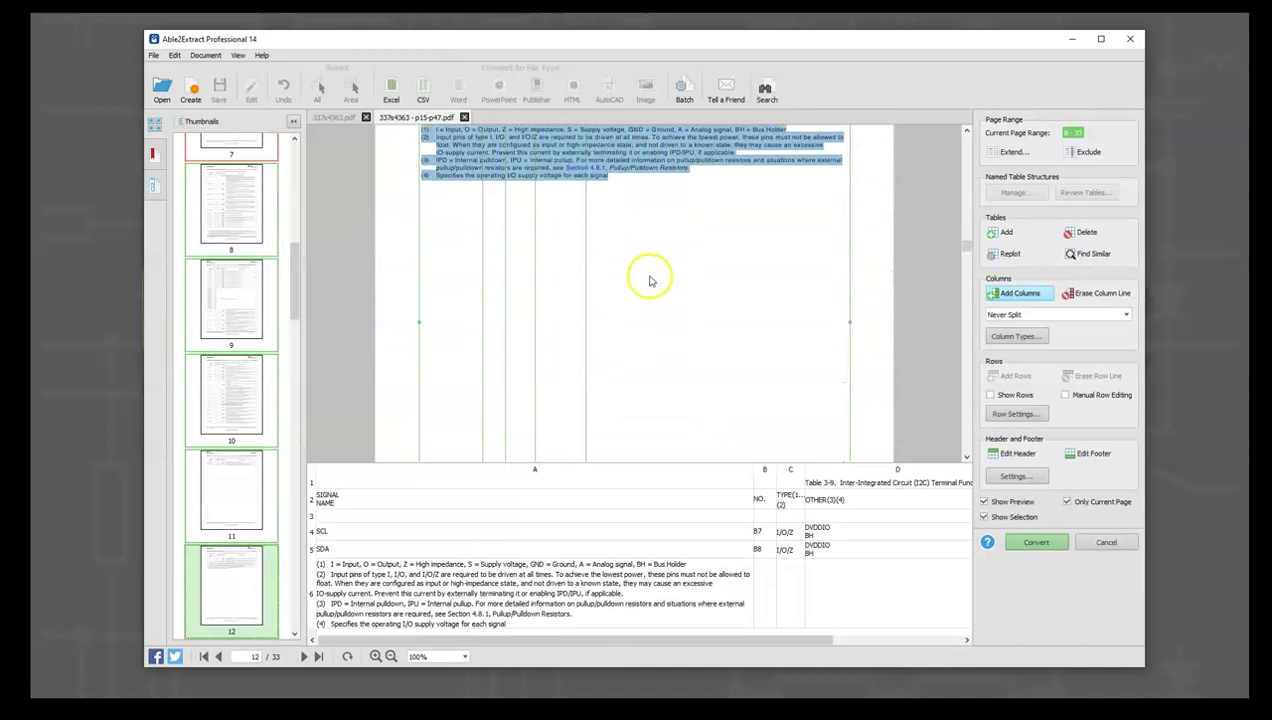
scroll(650, 285, down, 4)
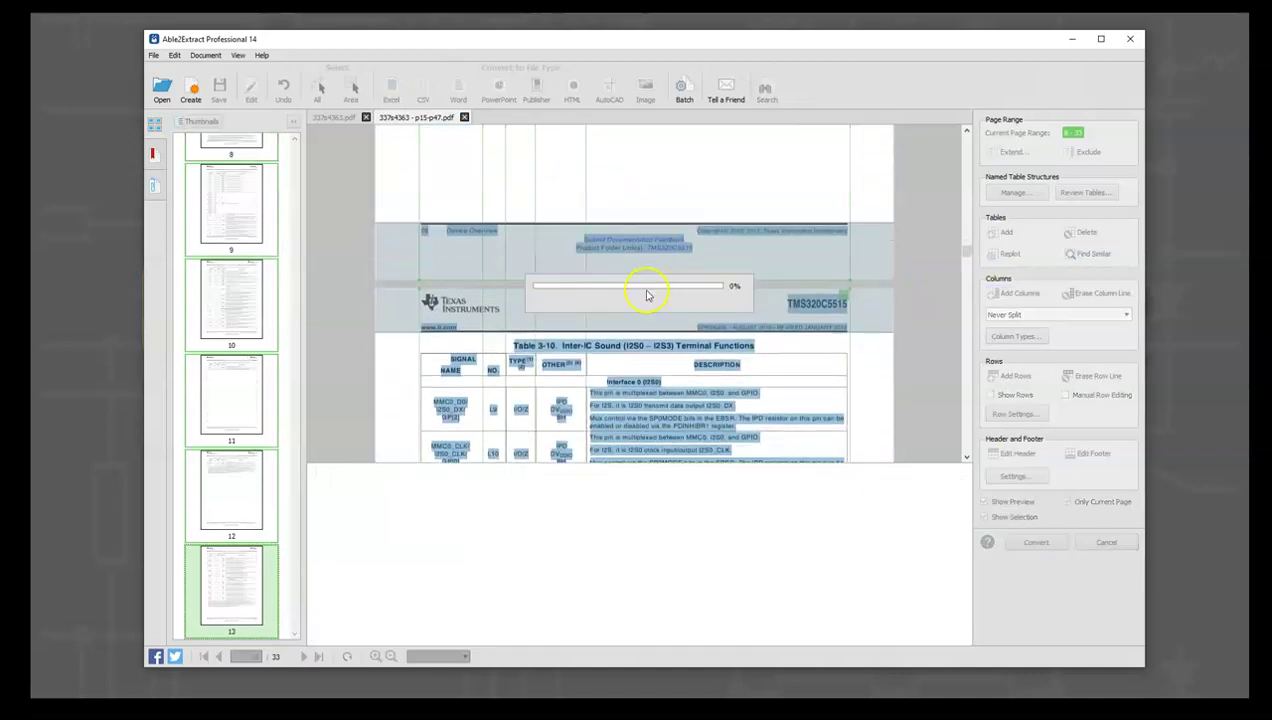
scroll(649, 304, down, 2)
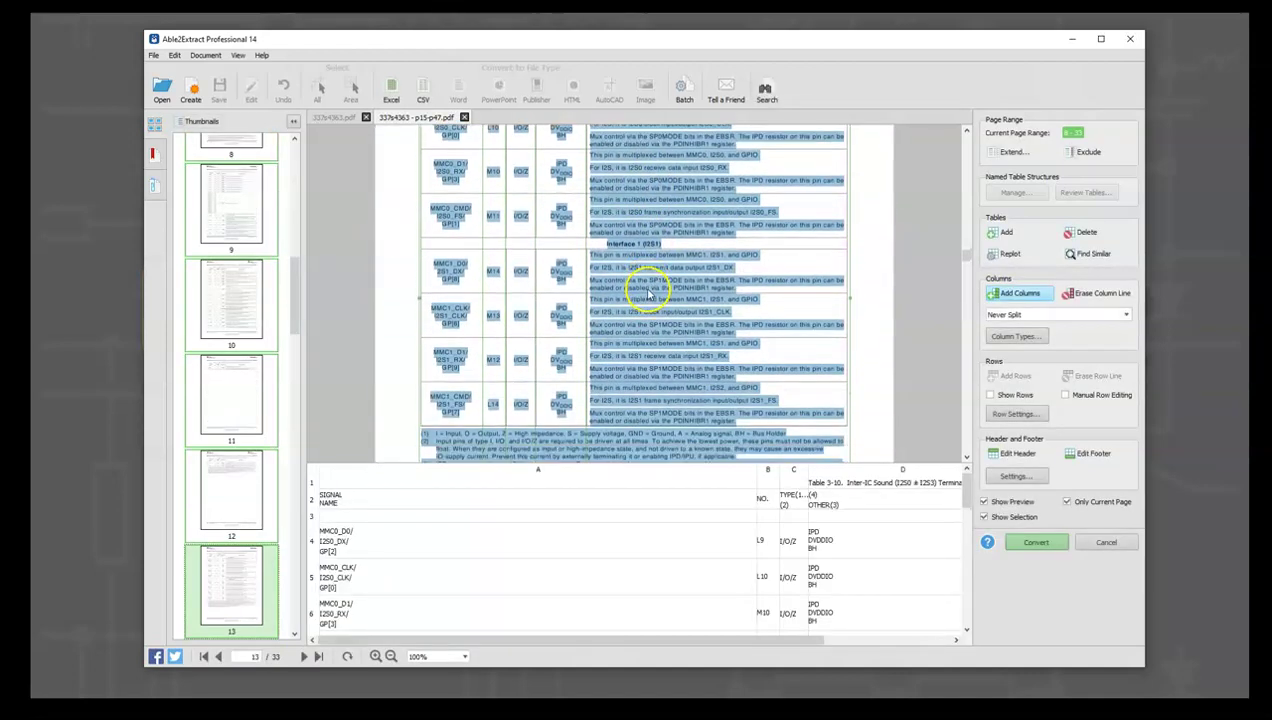
scroll(651, 291, down, 5)
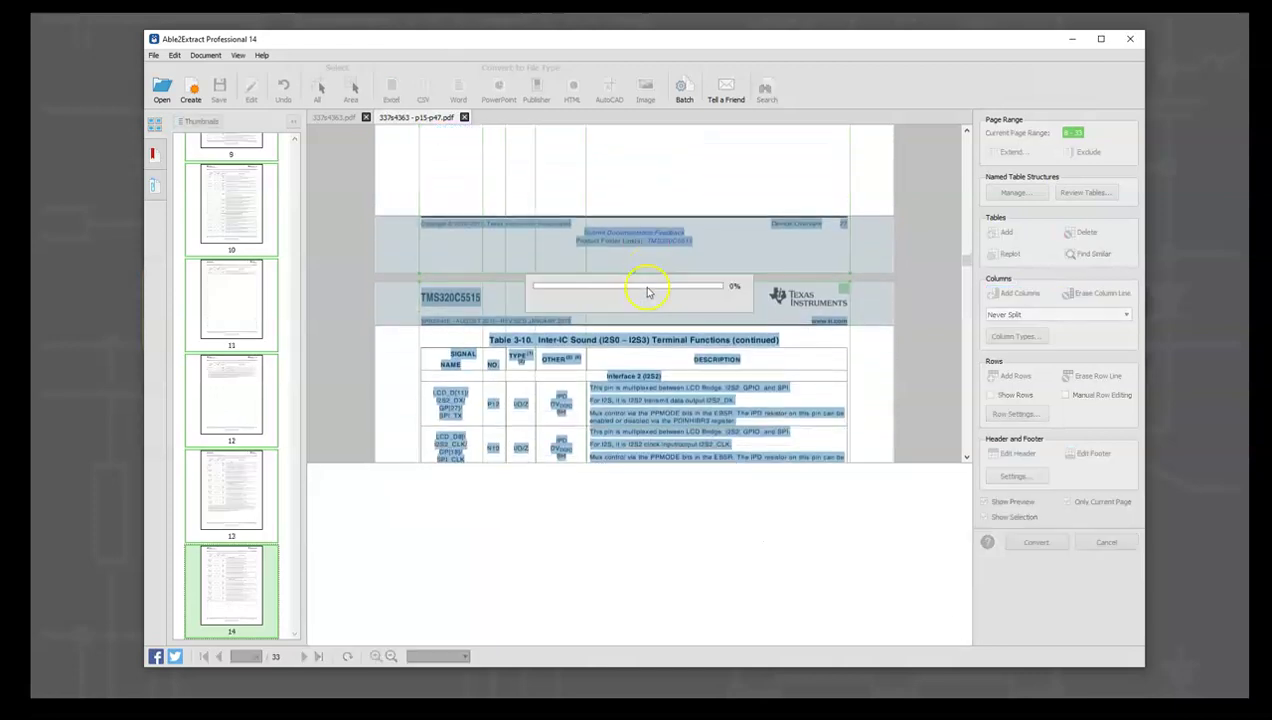
scroll(647, 285, down, 8)
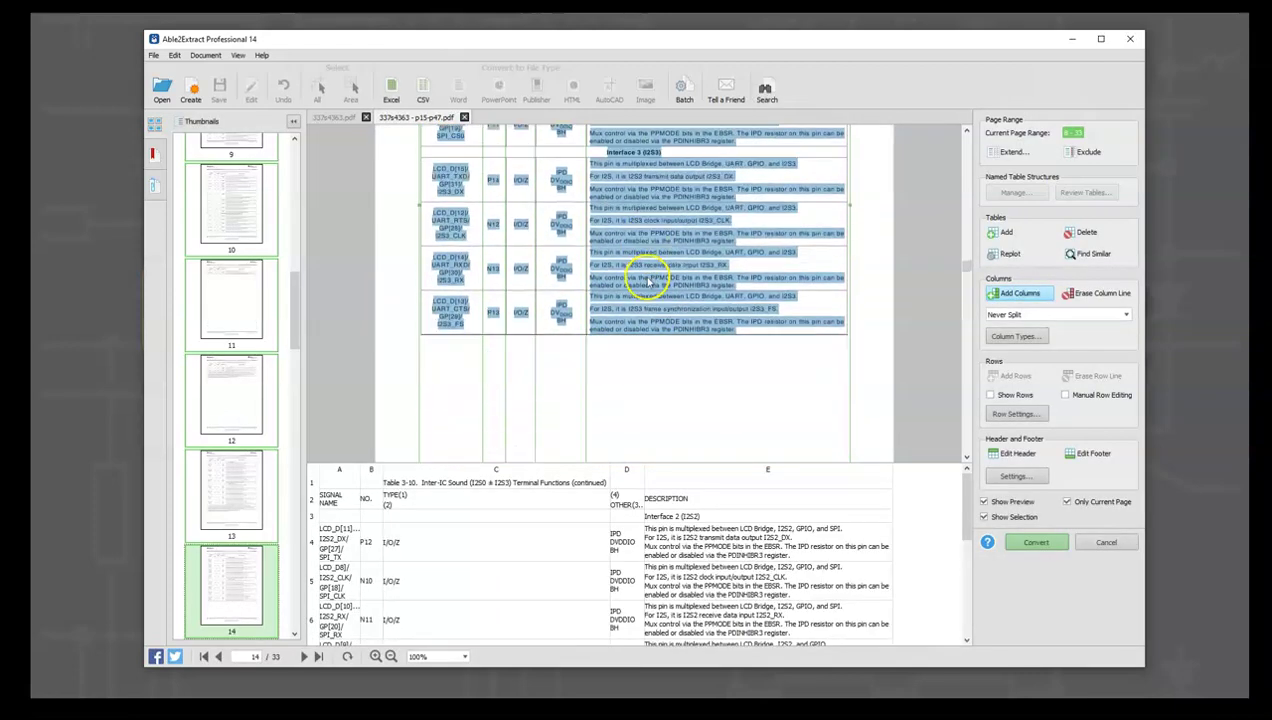
scroll(645, 280, down, 5)
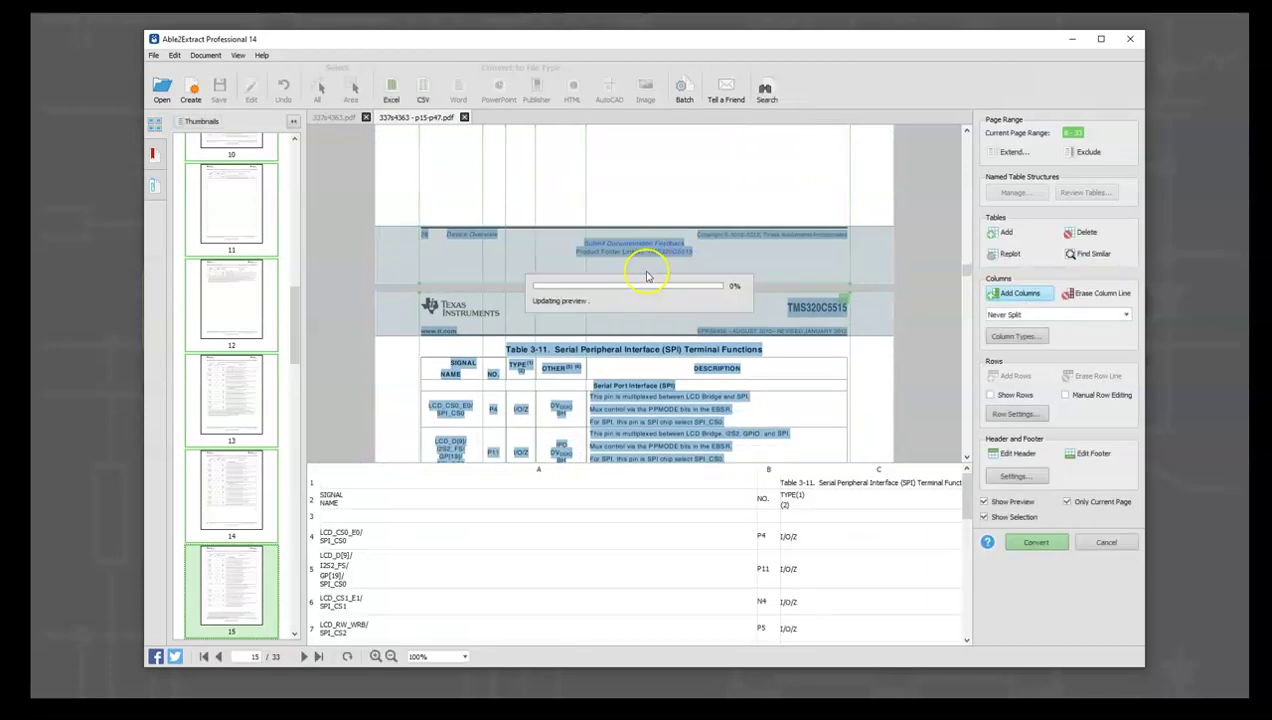
scroll(645, 283, down, 8)
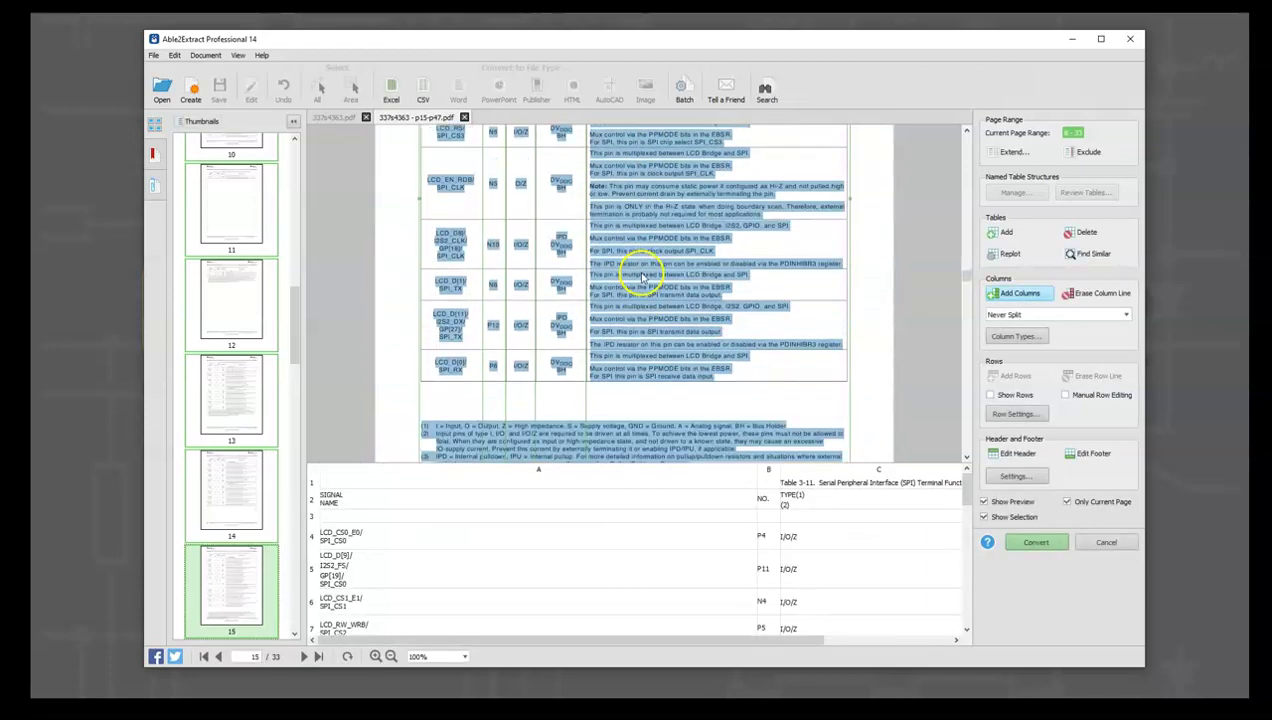
scroll(642, 280, down, 8)
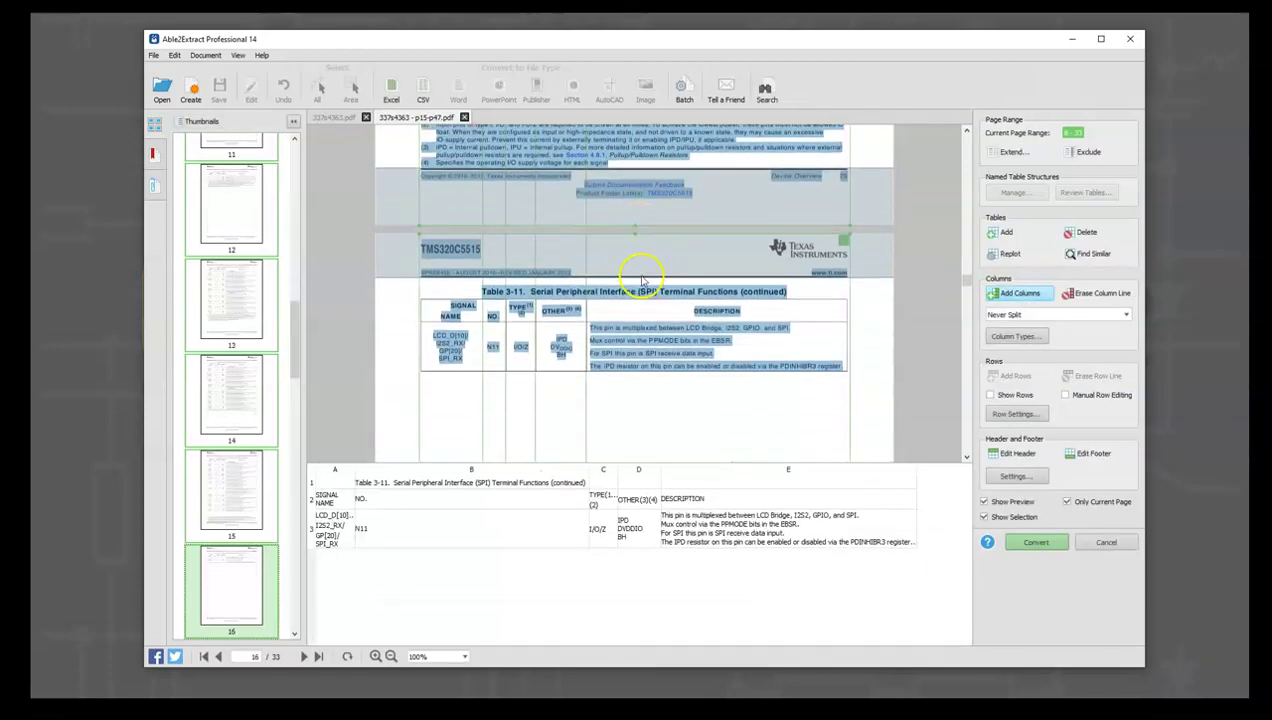
scroll(642, 282, down, 5)
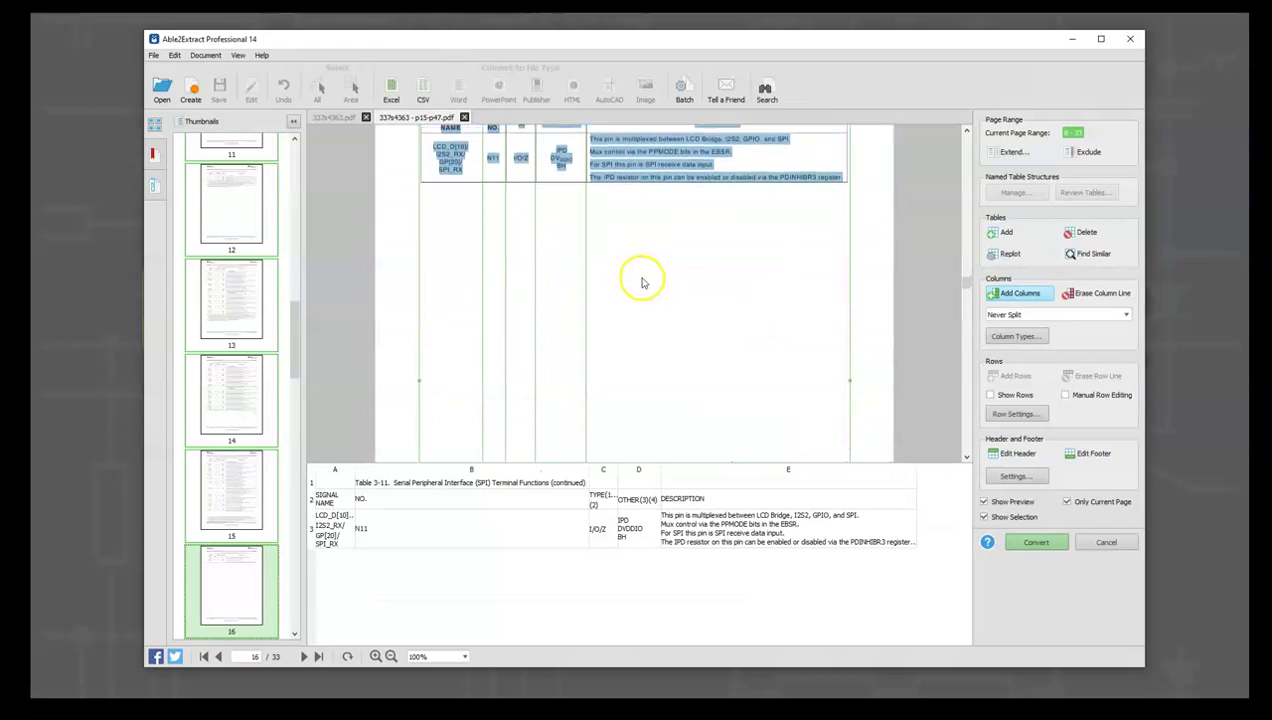
- Check how the Table 3-8 column lines and preview fit the tables on pages 16 through 21
scroll(641, 290, down, 5)
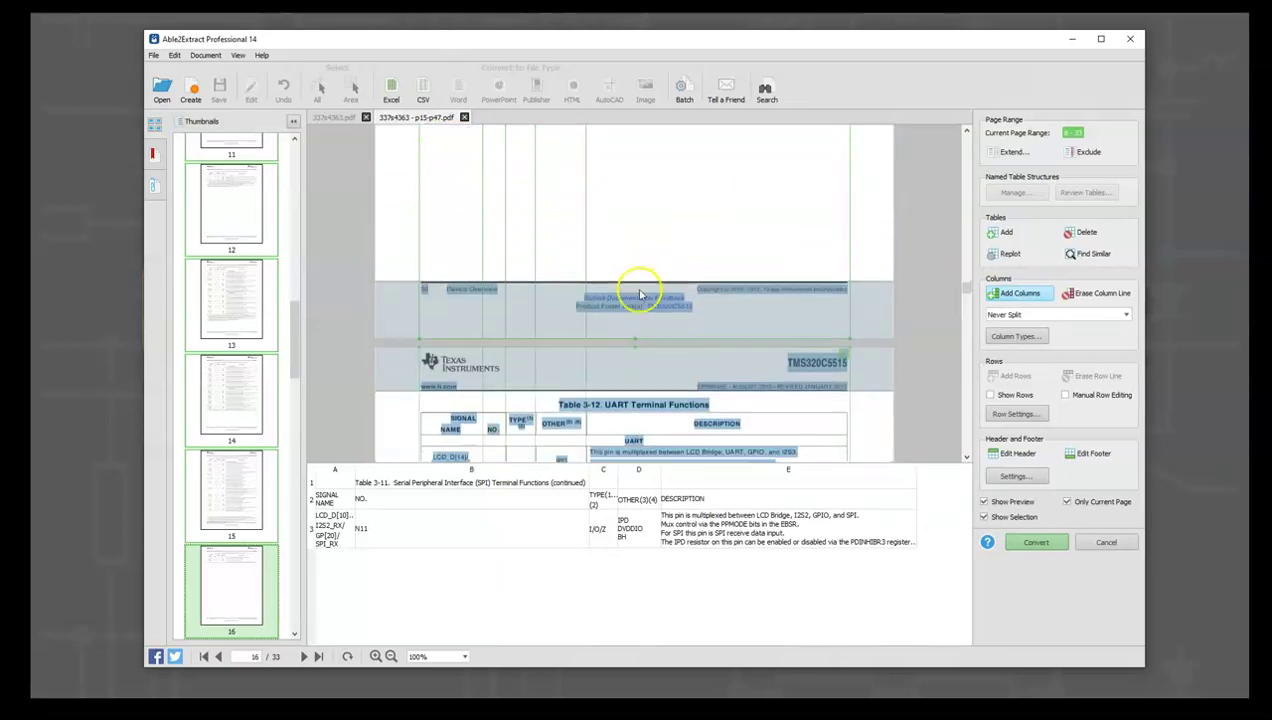
scroll(635, 320, down, 5)
scroll(626, 338, down, 4)
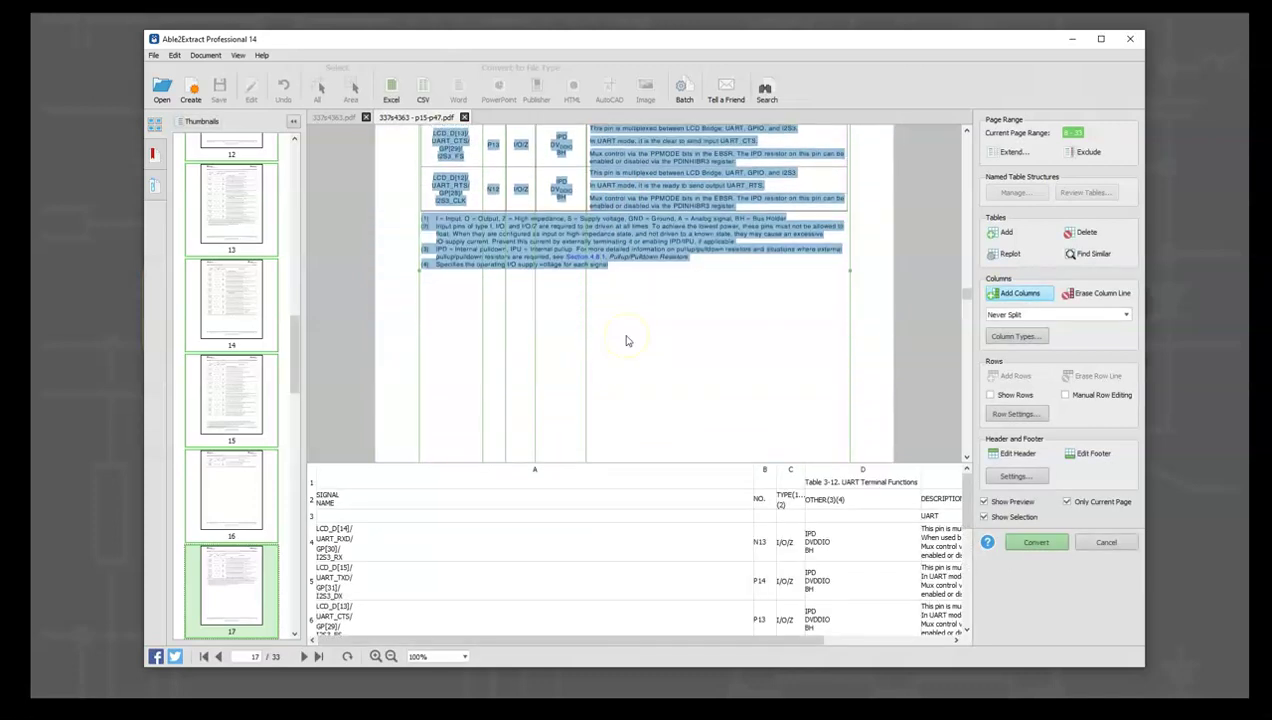
click(295, 634)
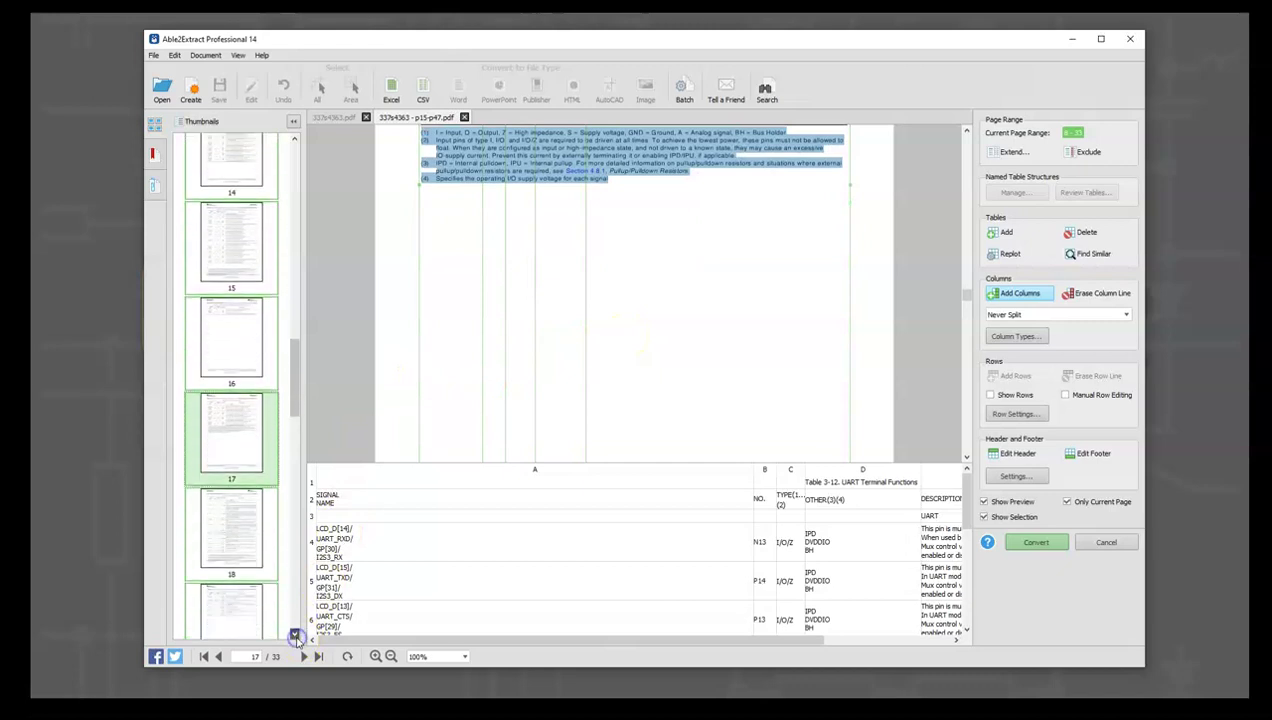
click(295, 634)
click(236, 398)
click(233, 484)
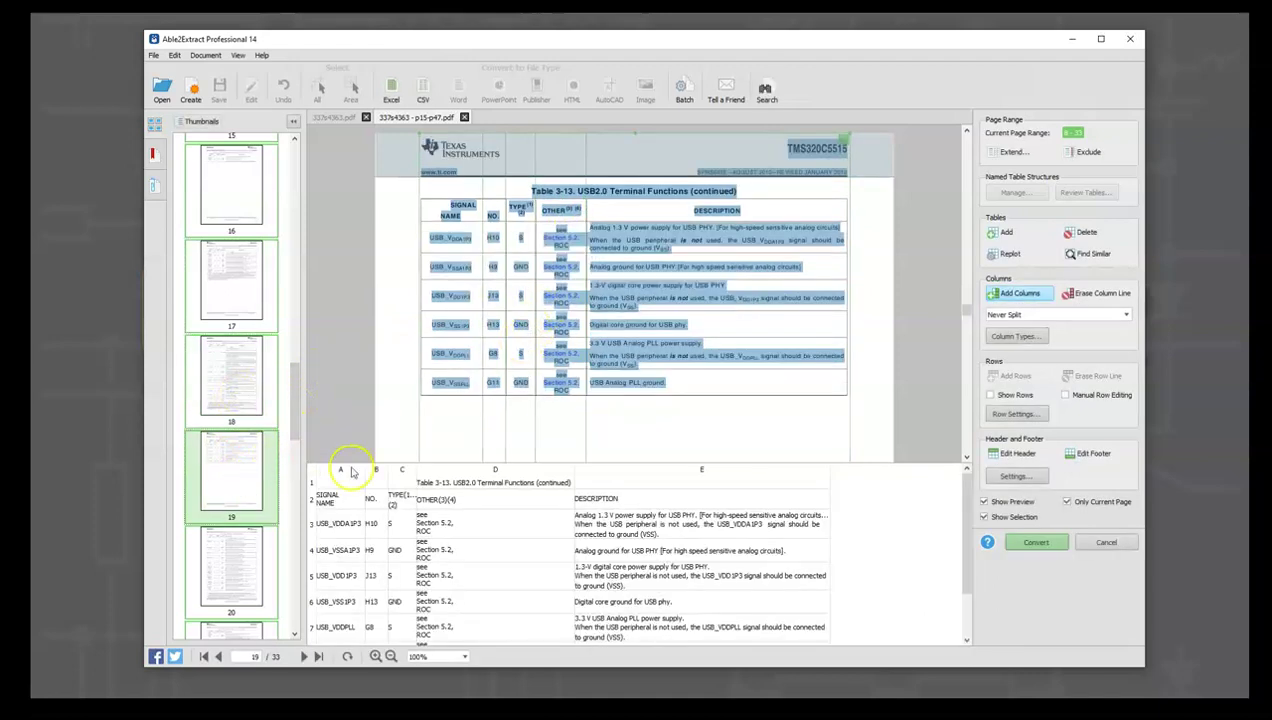
click(262, 568)
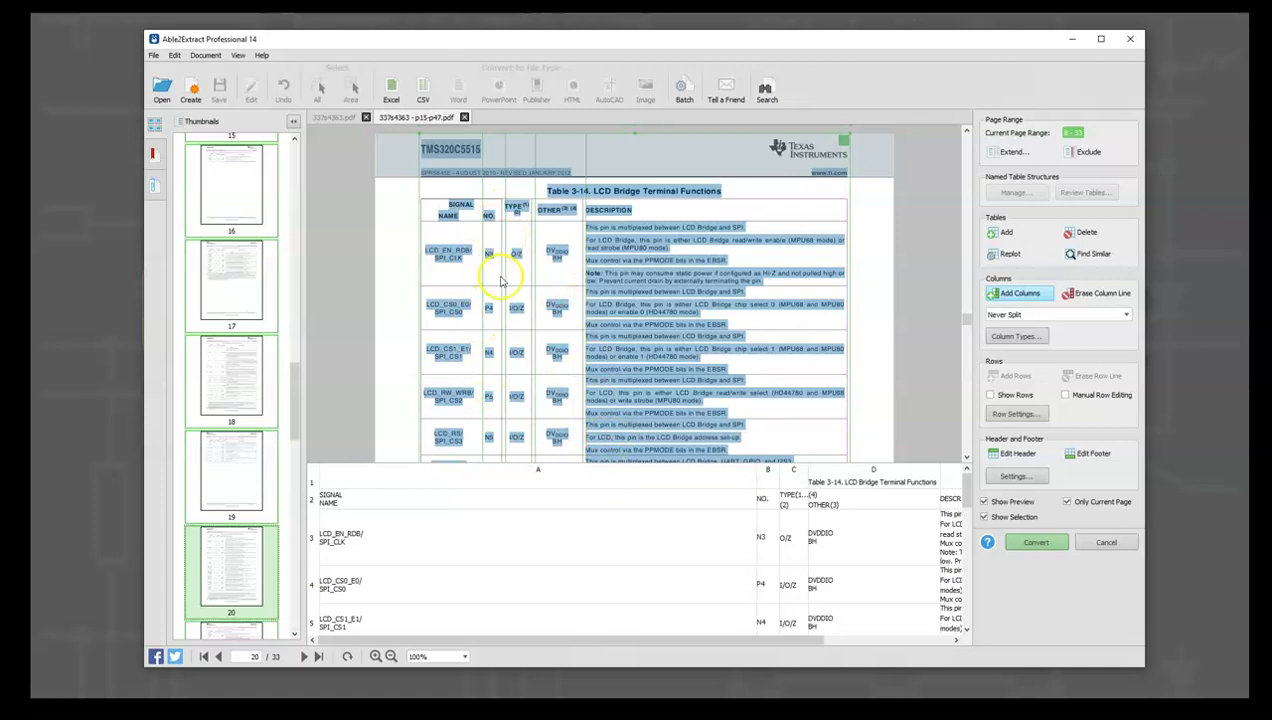
scroll(597, 312, down, 3)
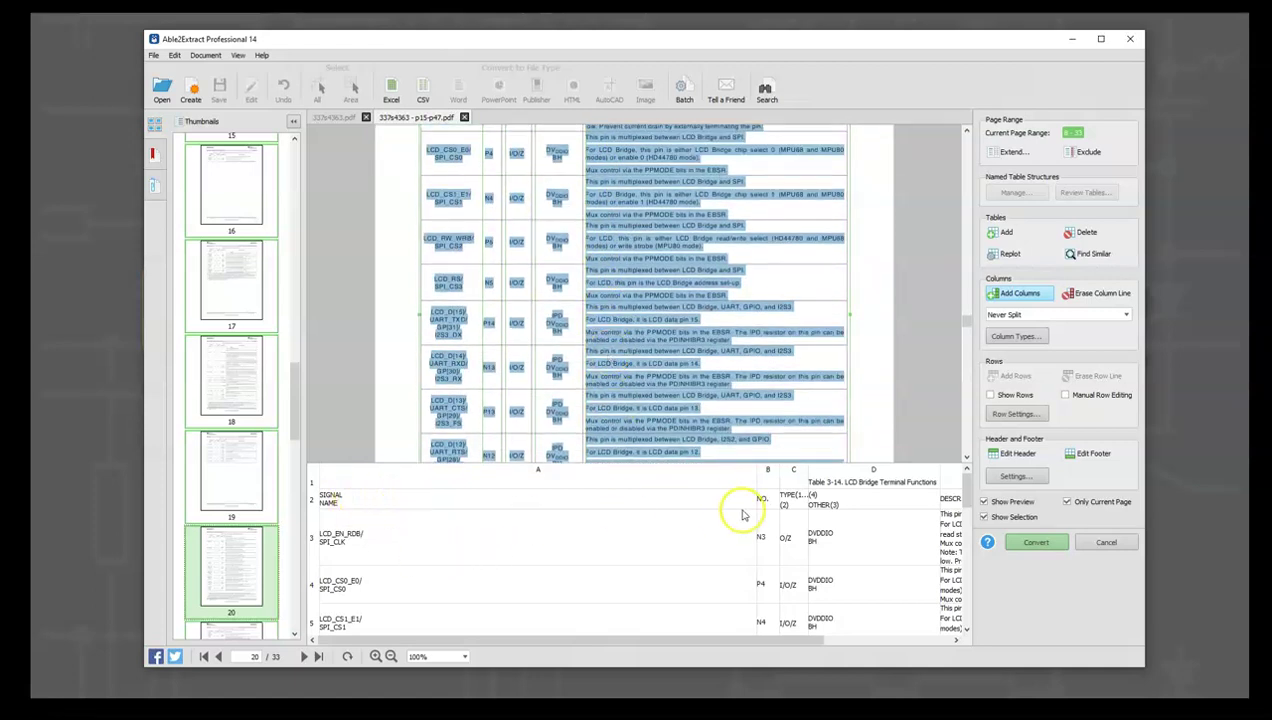
scroll(886, 534, down, 5)
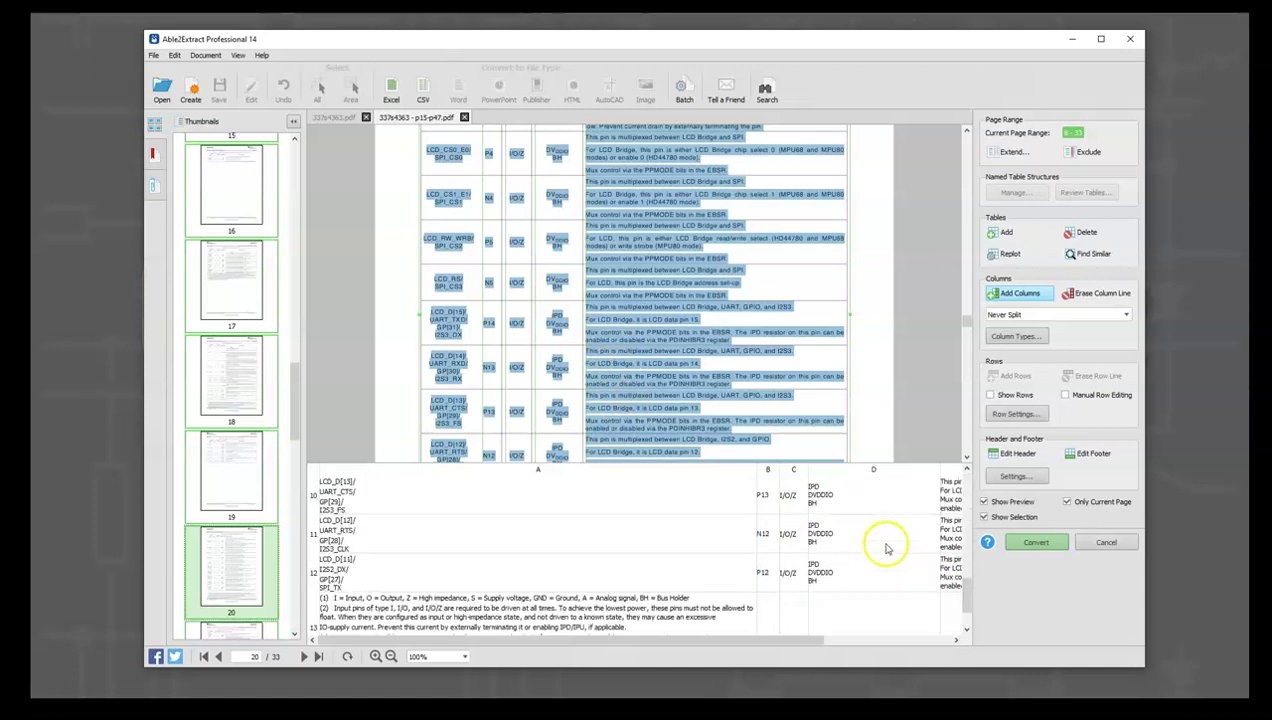
click(296, 638)
click(232, 600)
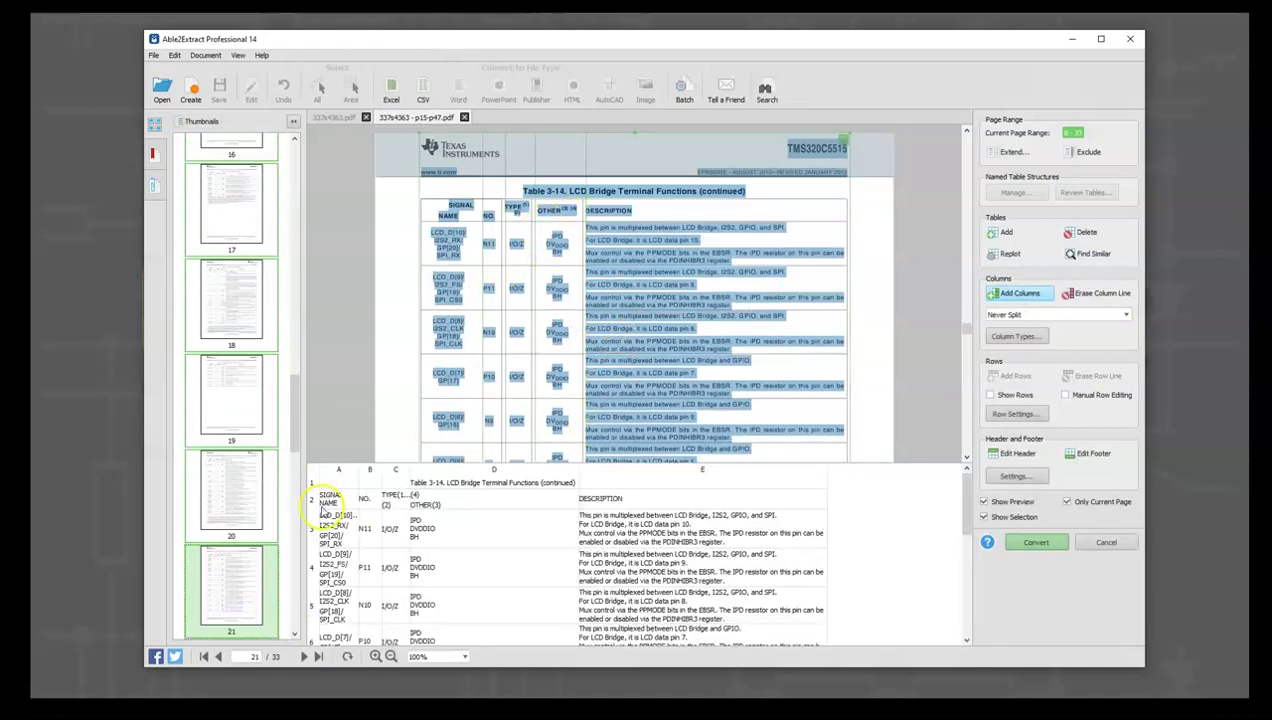
- Check the column boundaries against the tables on pages 22 through 25
click(296, 638)
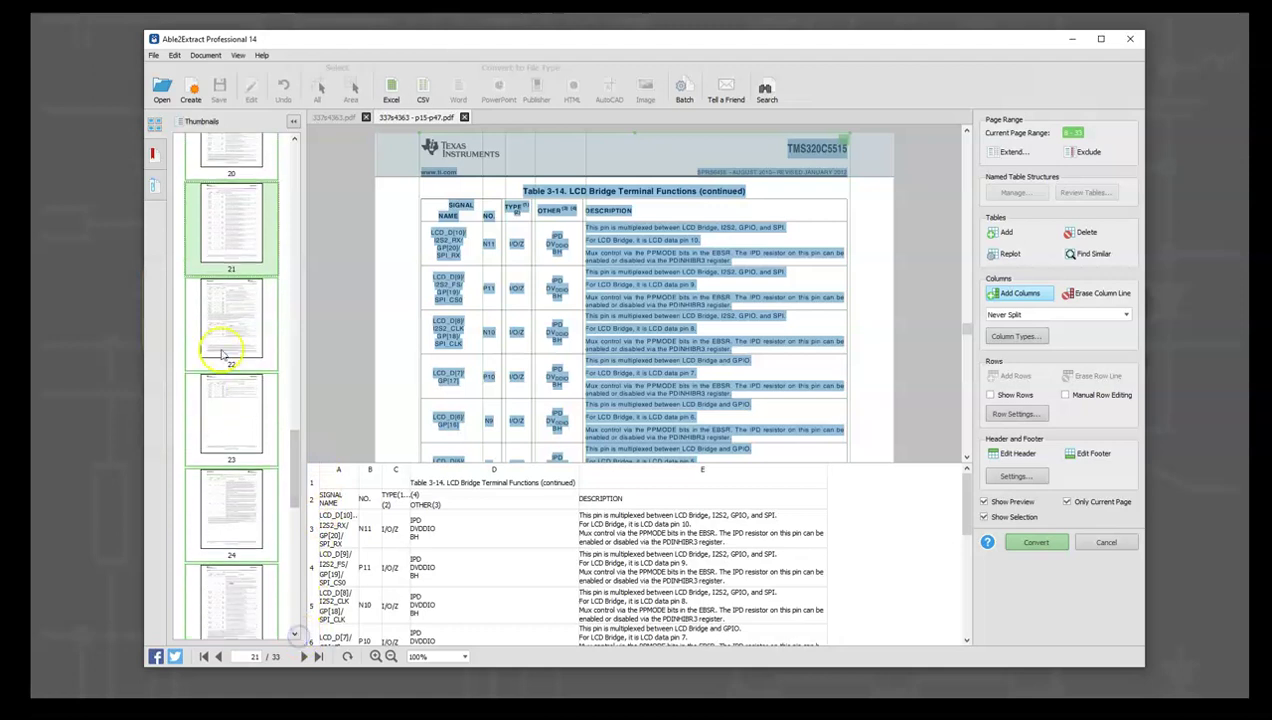
click(228, 335)
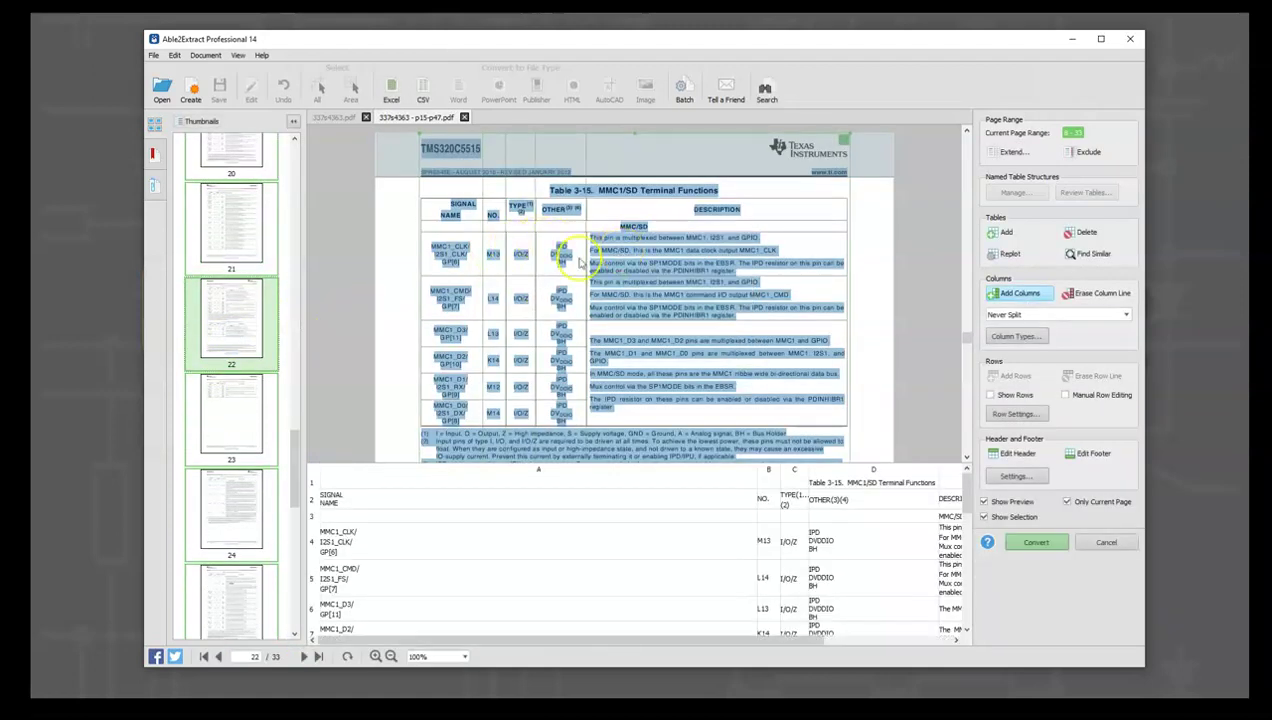
click(238, 420)
click(228, 516)
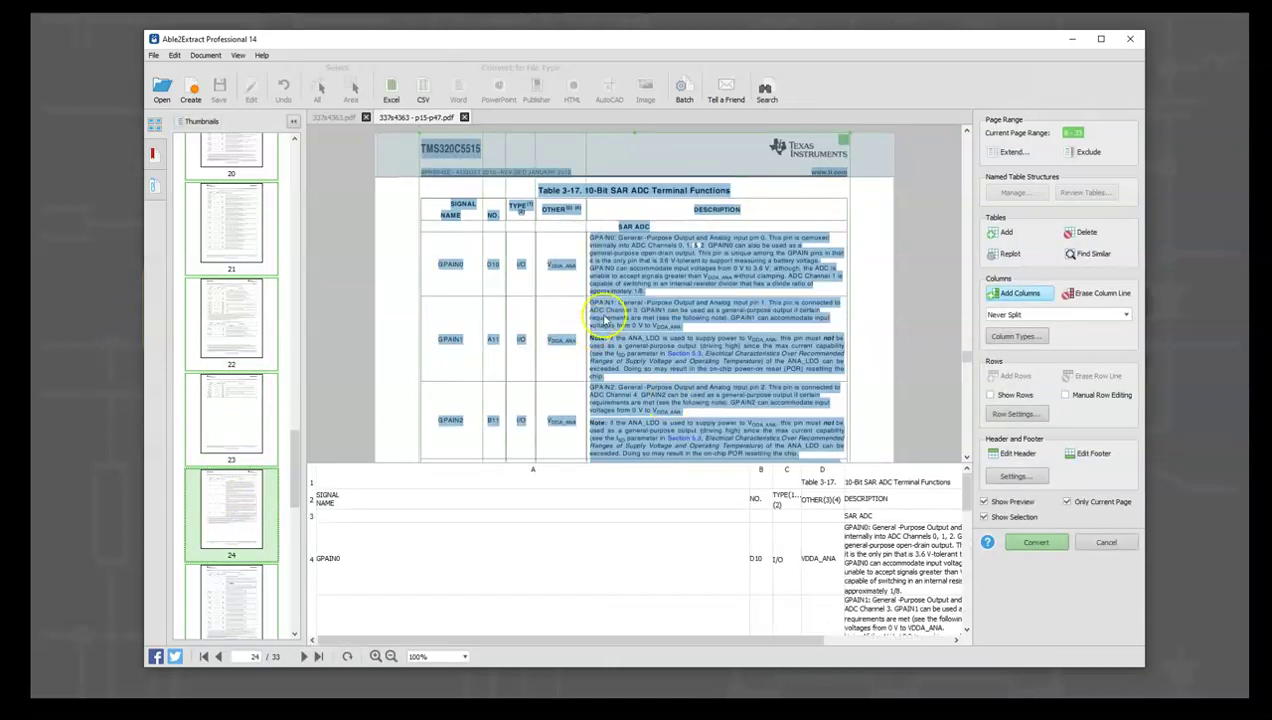
scroll(600, 330, down, 5)
scroll(636, 328, down, 2)
click(241, 604)
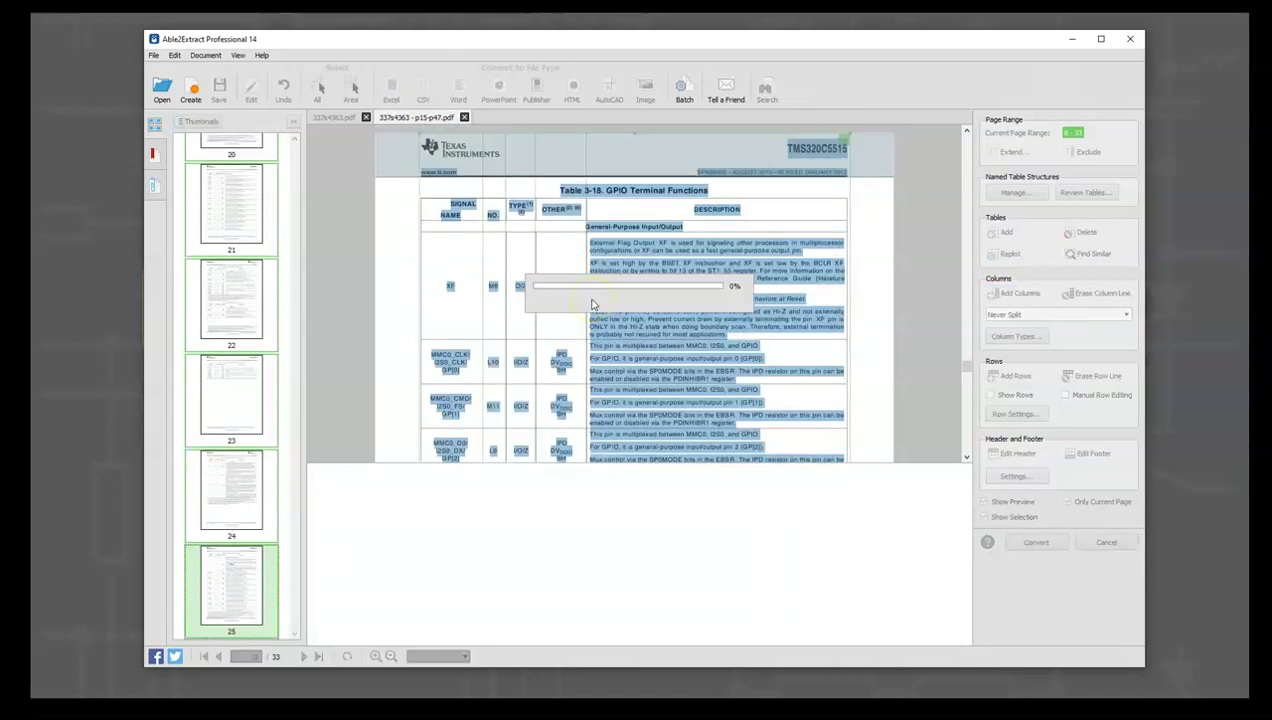
- Check the column layout on pages 26 through 29, covering the GPIO and power management tables
click(295, 636)
click(295, 636)
click(295, 636)
click(295, 636)
click(295, 636)
click(234, 322)
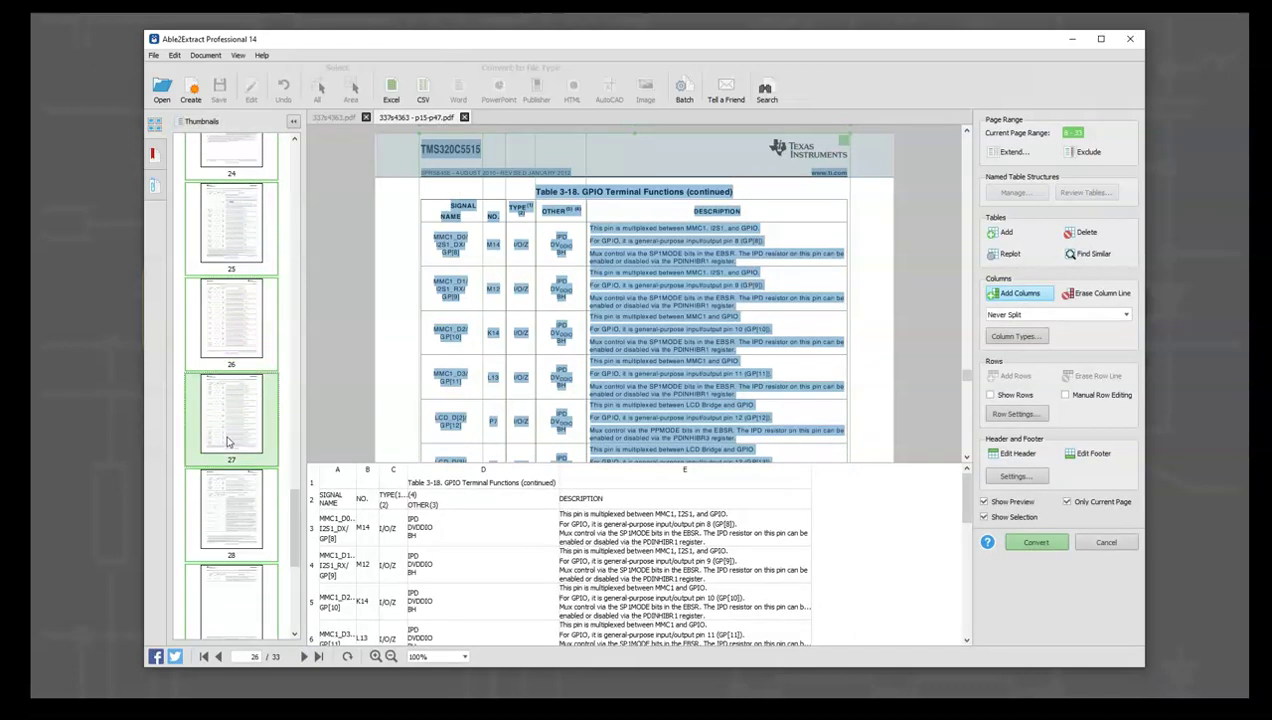
click(226, 524)
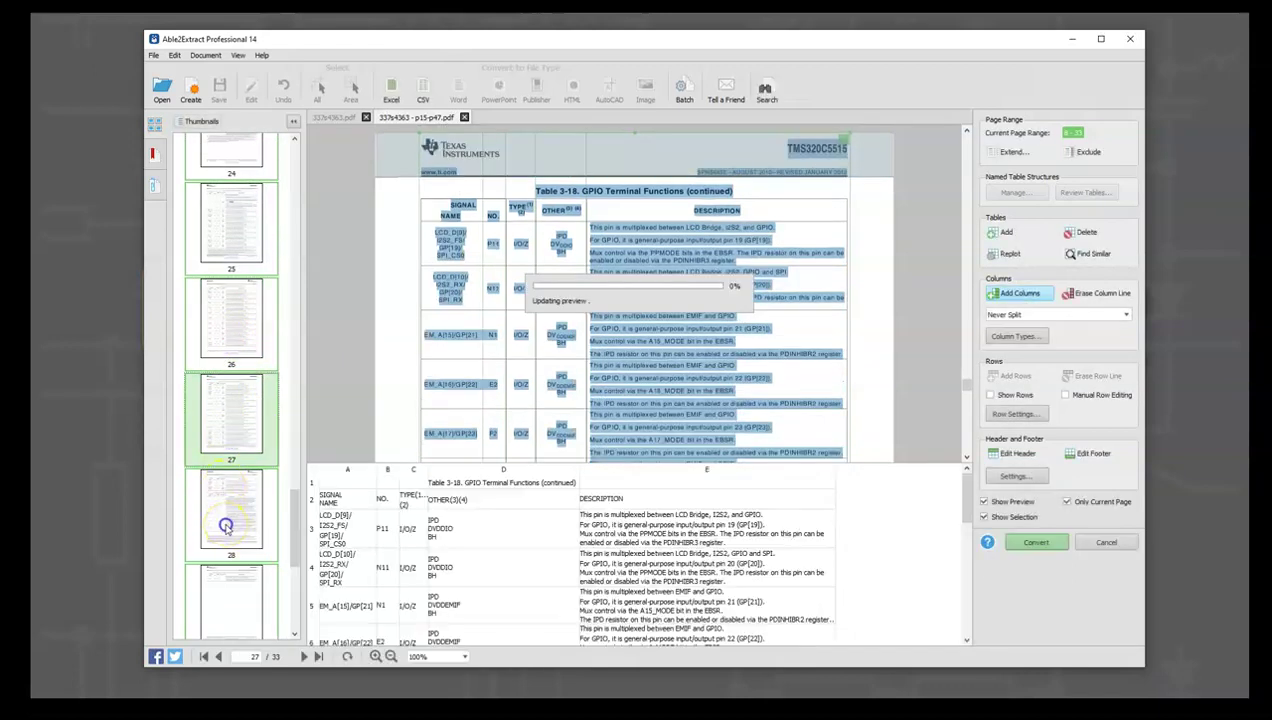
click(239, 597)
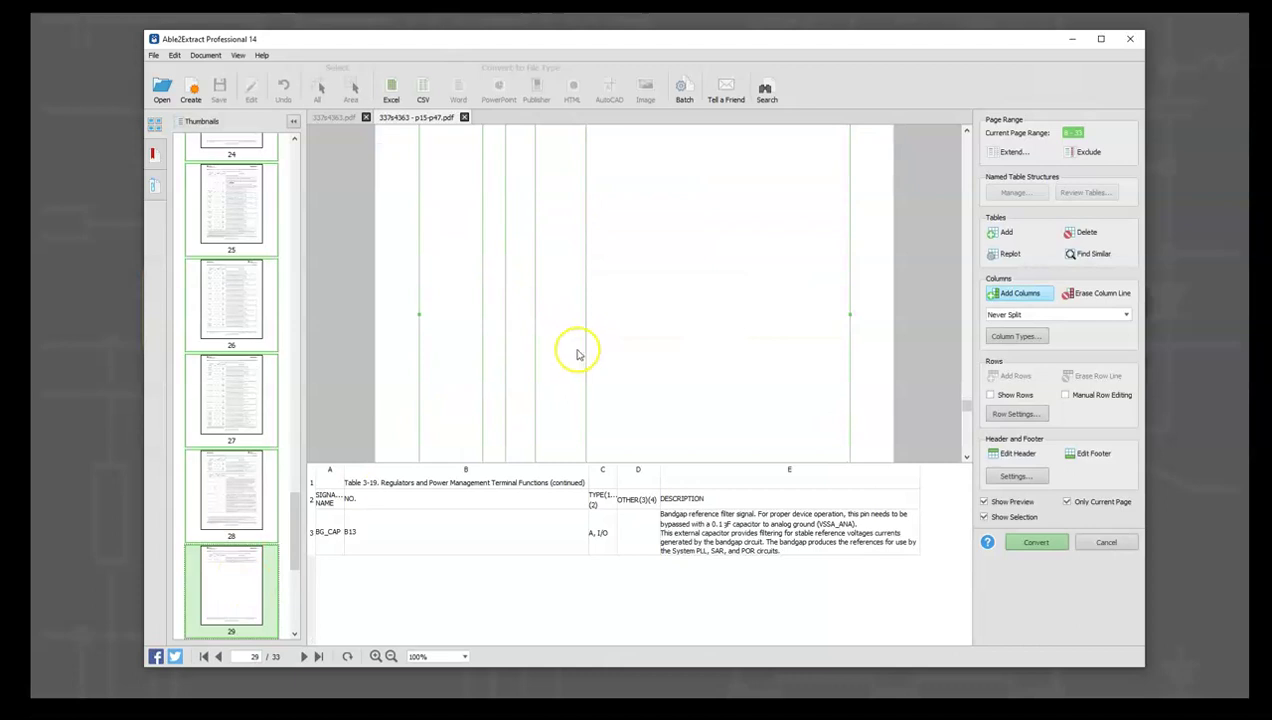
scroll(295, 585, down, 3)
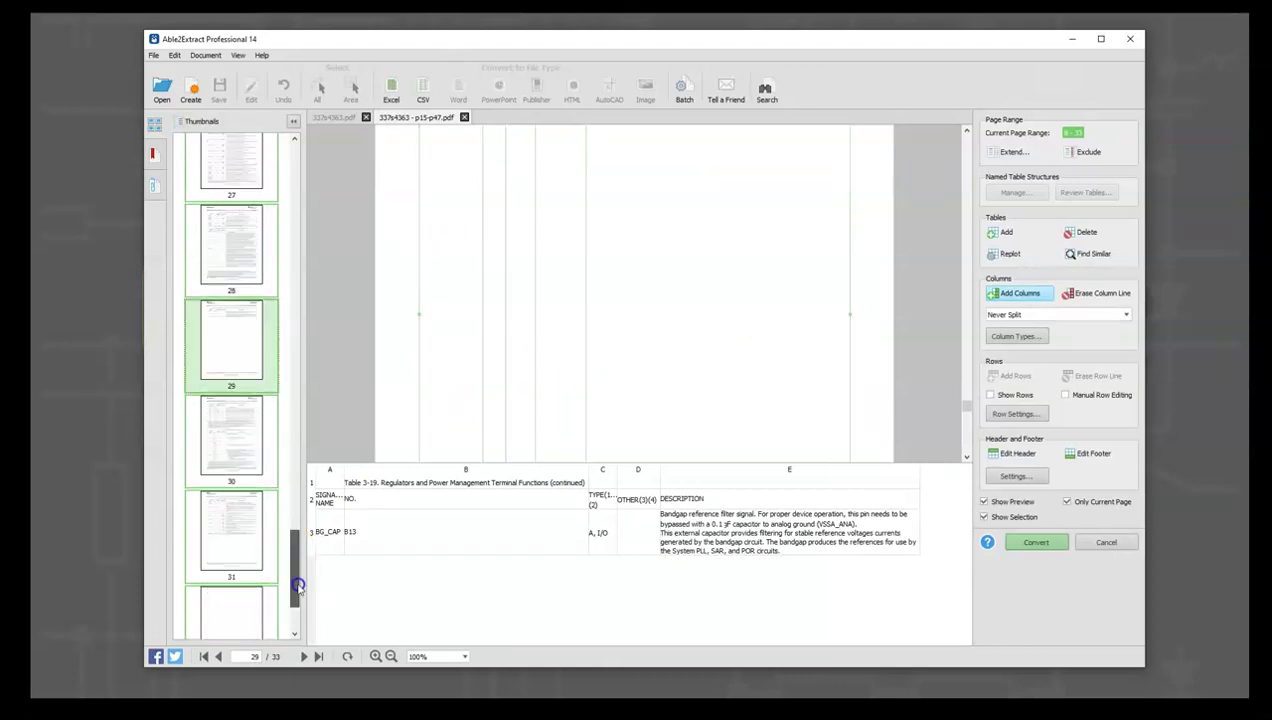
- Check the column lines on the last pages, 30 through 33, including Tables 3-20, 3-21 and 3-22
click(223, 398)
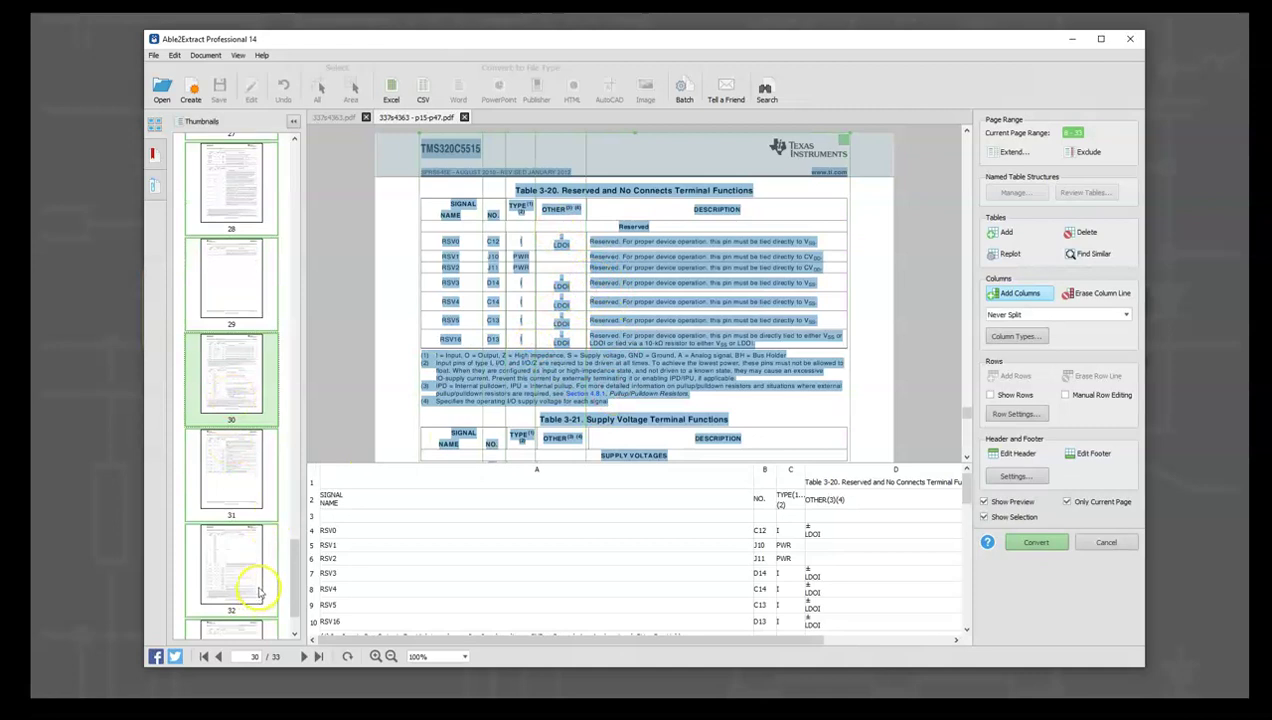
click(228, 480)
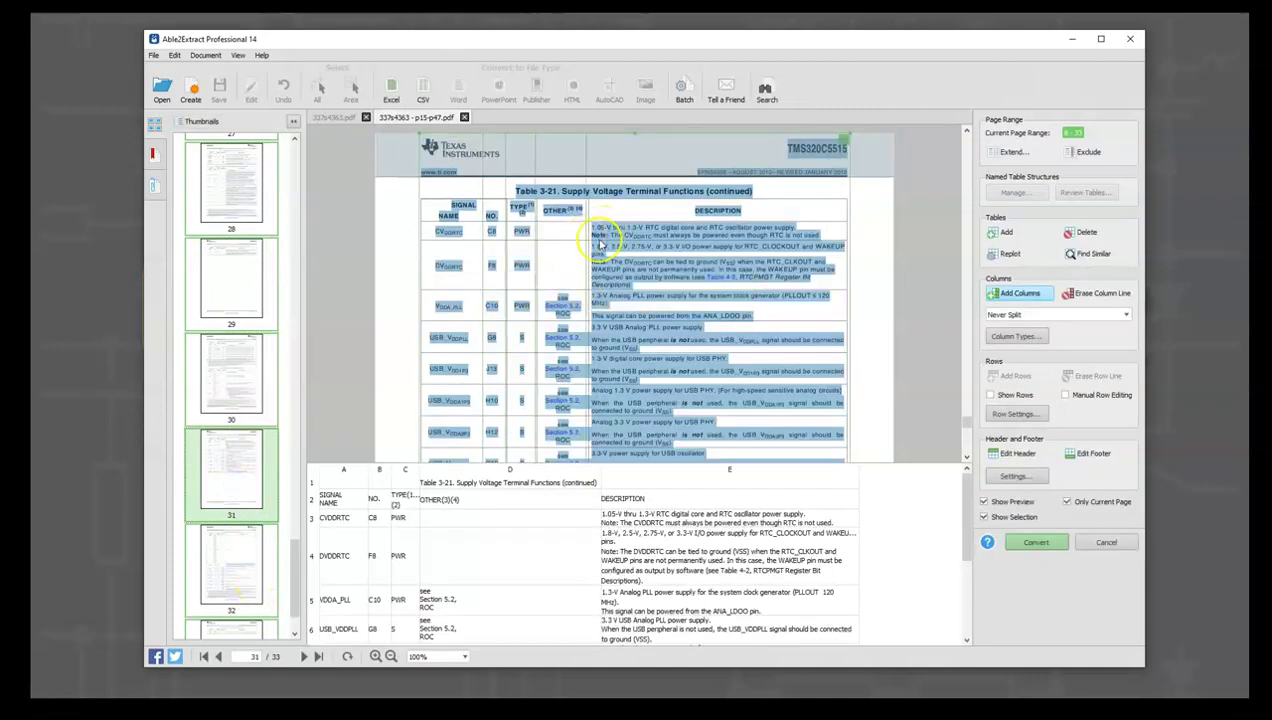
scroll(290, 605, down, 1)
click(240, 516)
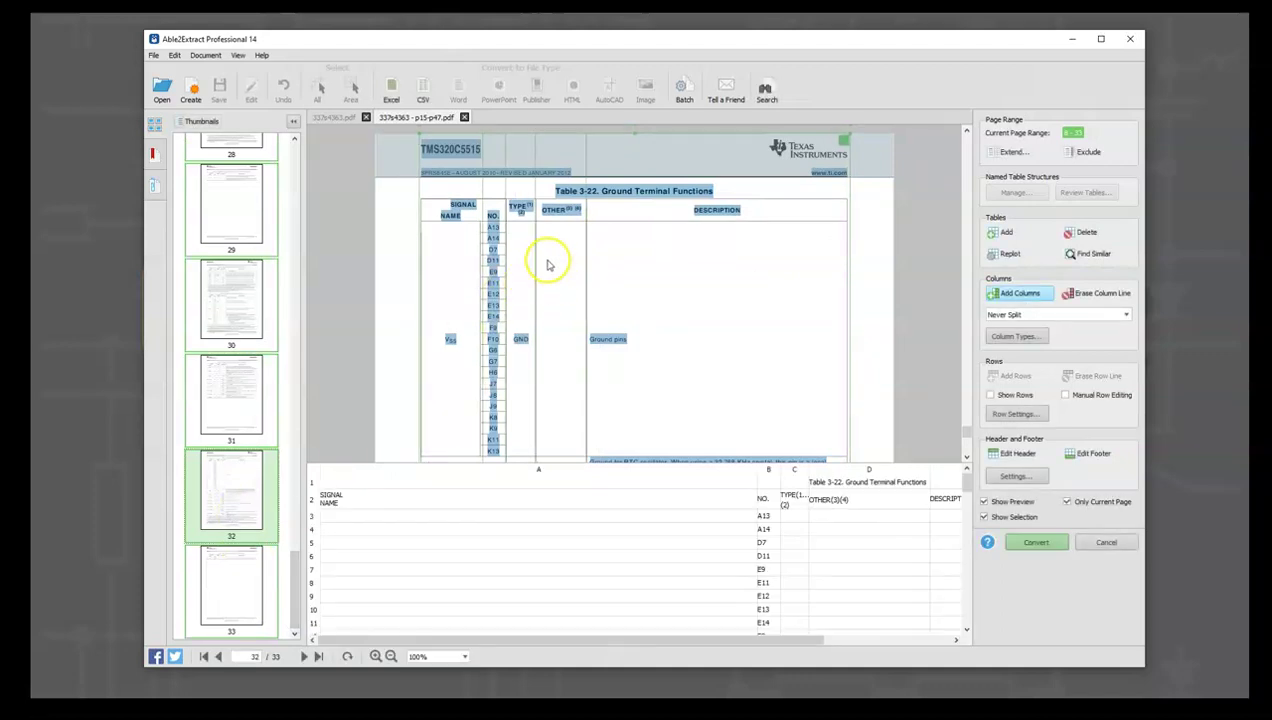
scroll(547, 264, down, 5)
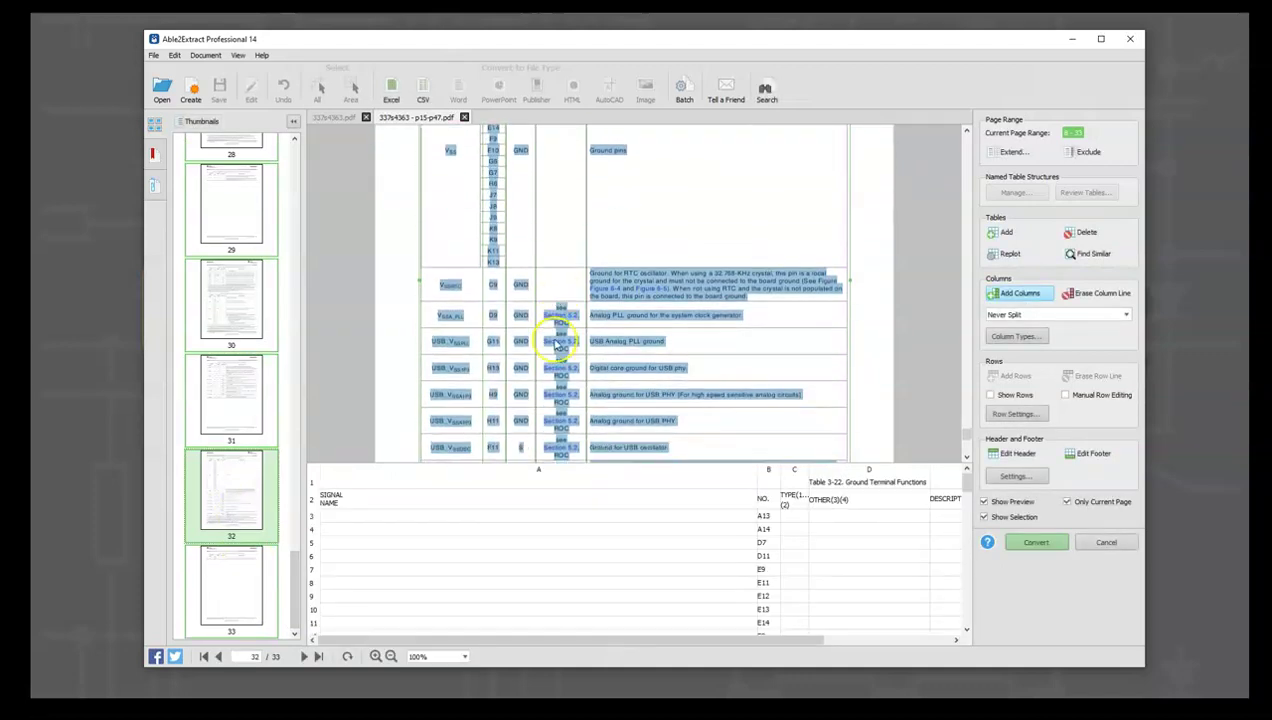
scroll(558, 345, down, 3)
click(229, 585)
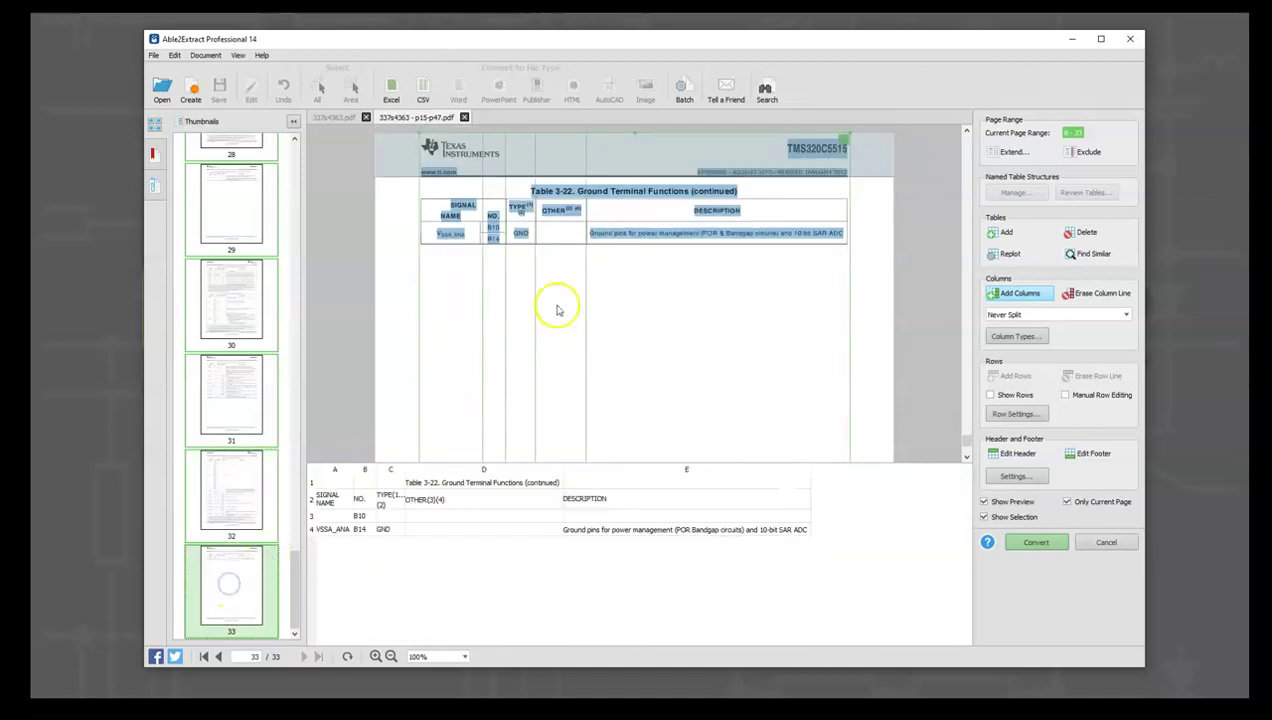
scroll(555, 290, down, 4)
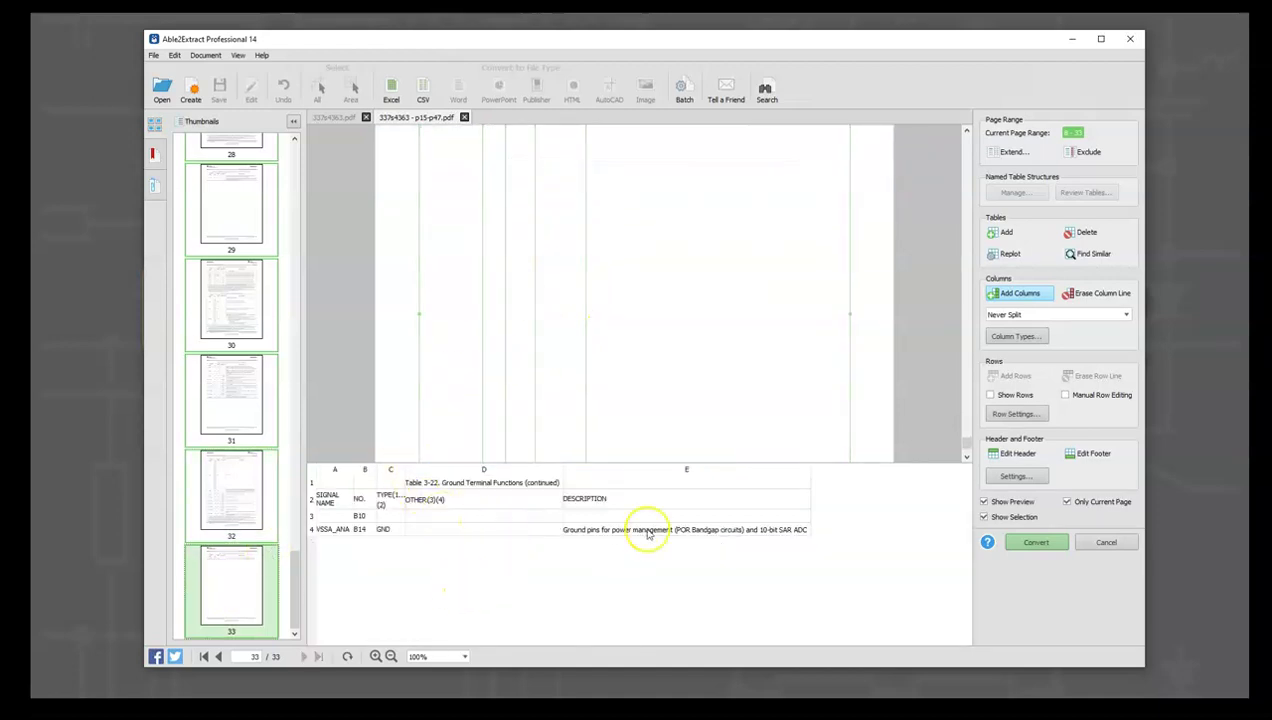
scroll(630, 264, up, 3)
scroll(637, 264, up, 1)
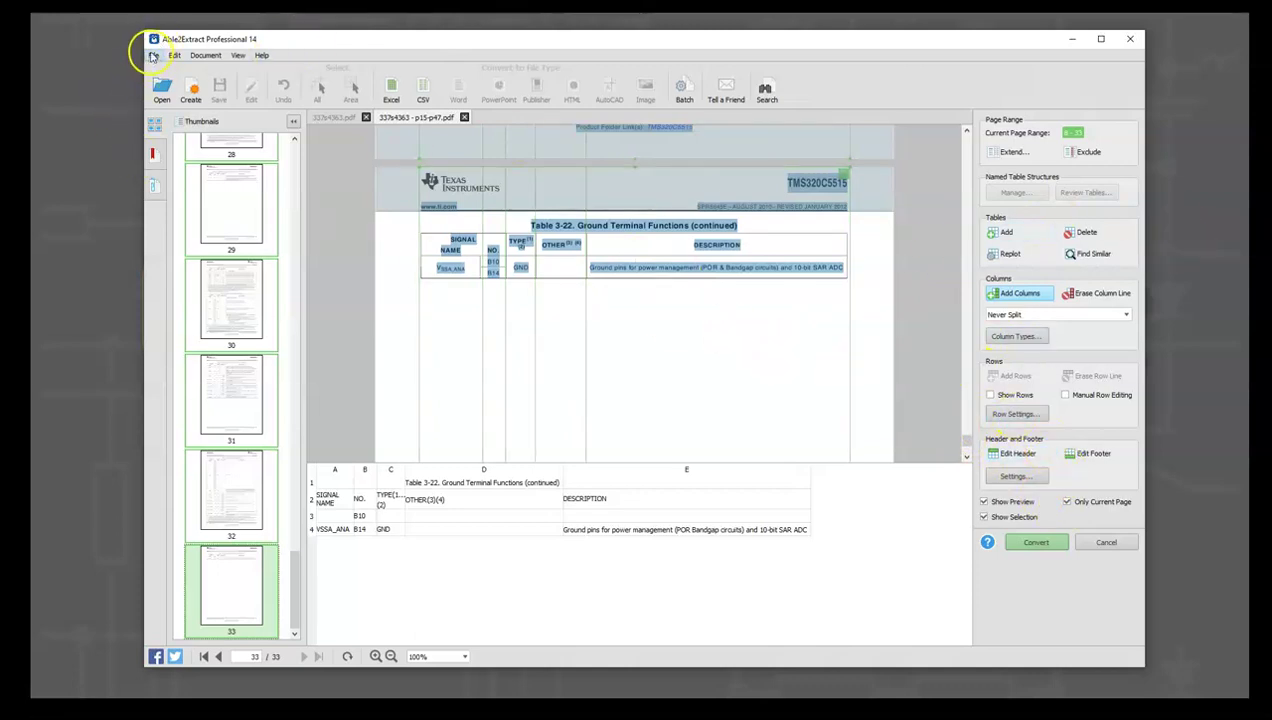
- Save the table settings as a custom Excel template named 337s4363 - p15-p47_cust.pcvt in the 337s4363 folder
click(153, 56)
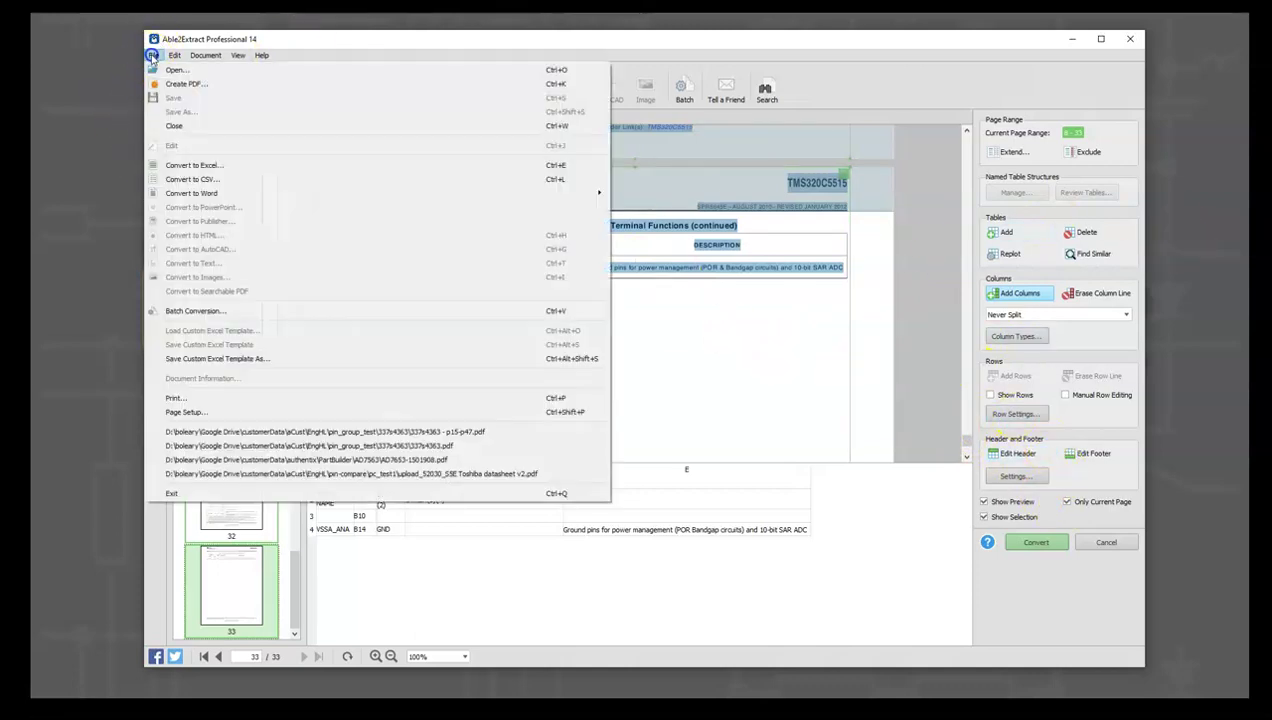
click(227, 366)
click(335, 167)
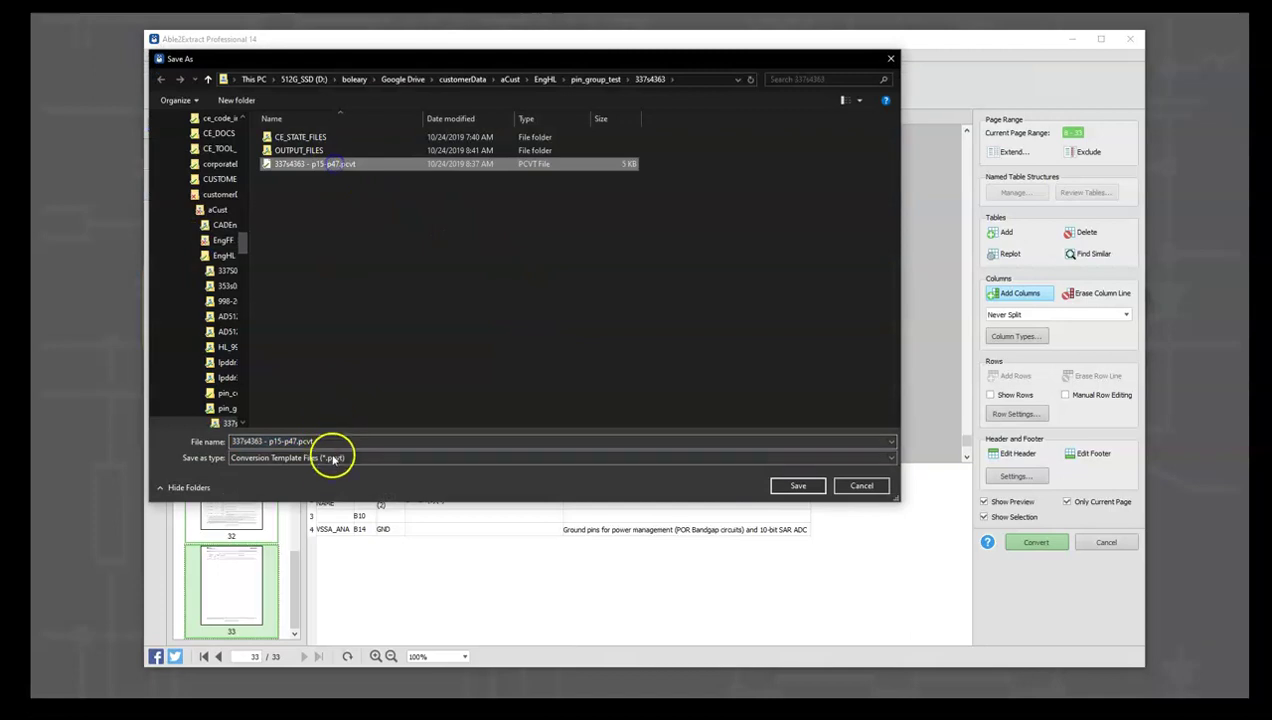
click(300, 441)
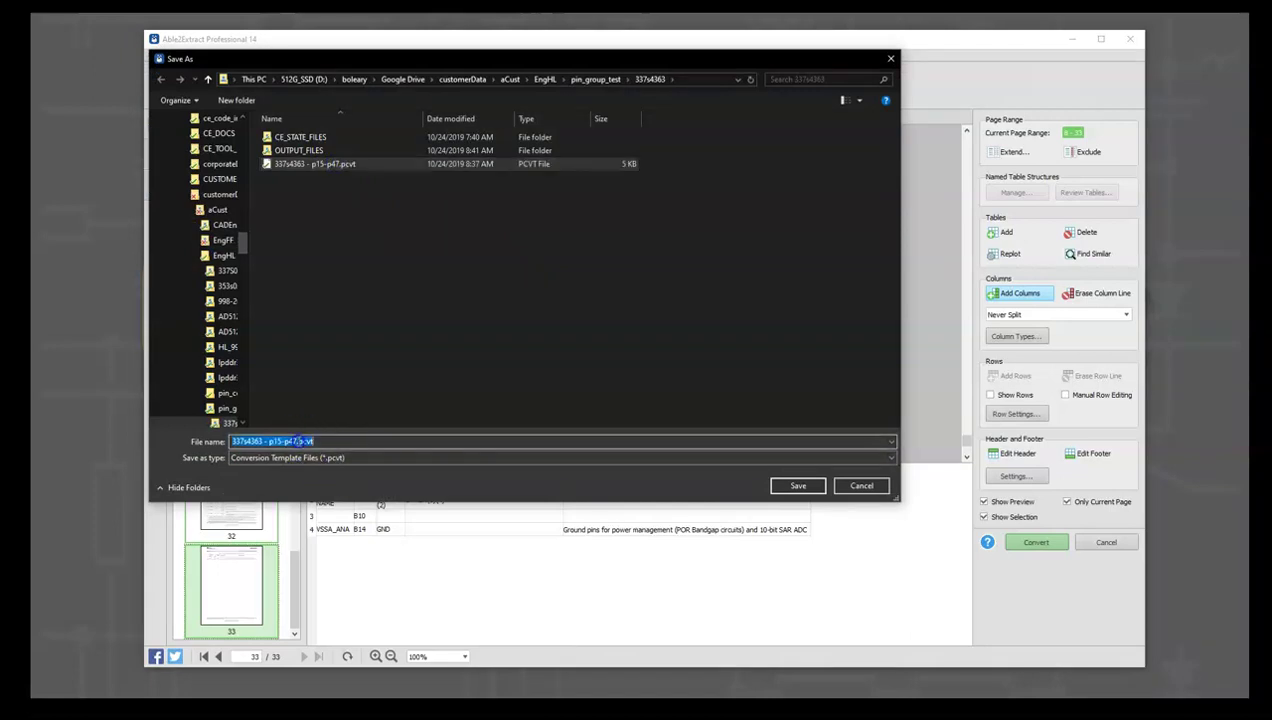
click(371, 444)
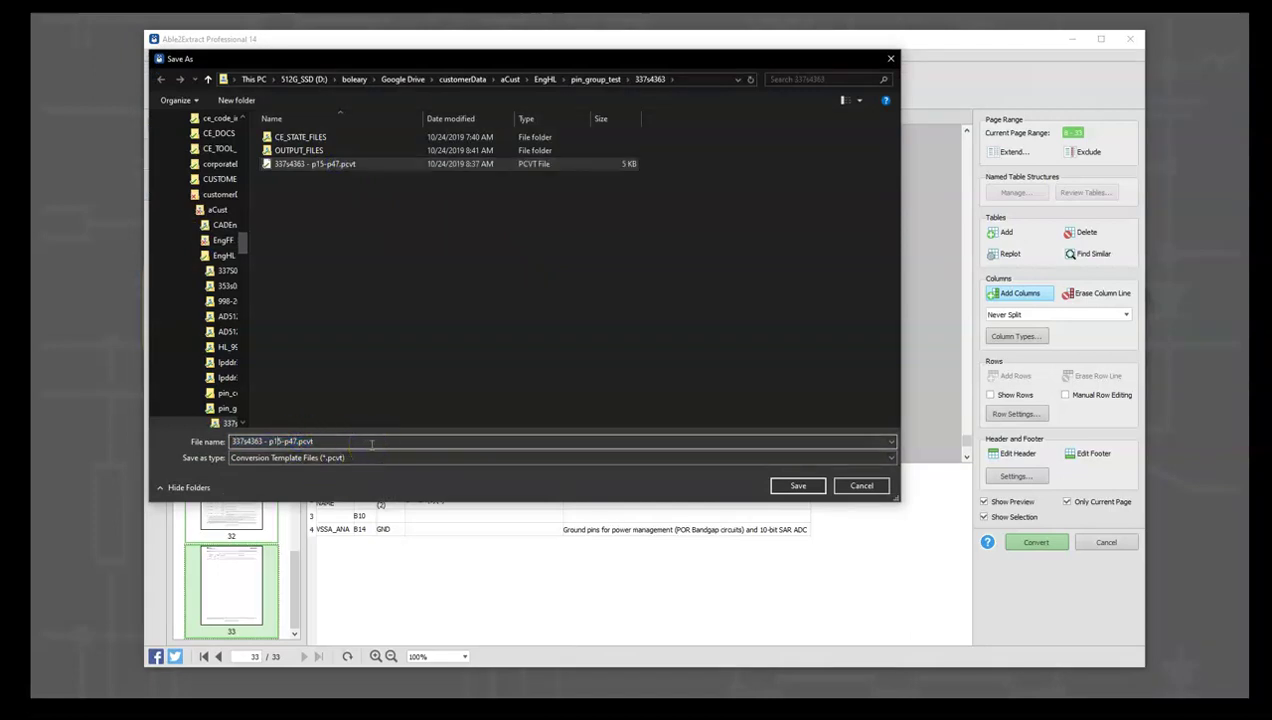
key(Left)
key(Left)
key(Left)
key(Left)
key(Left)
text(_j)
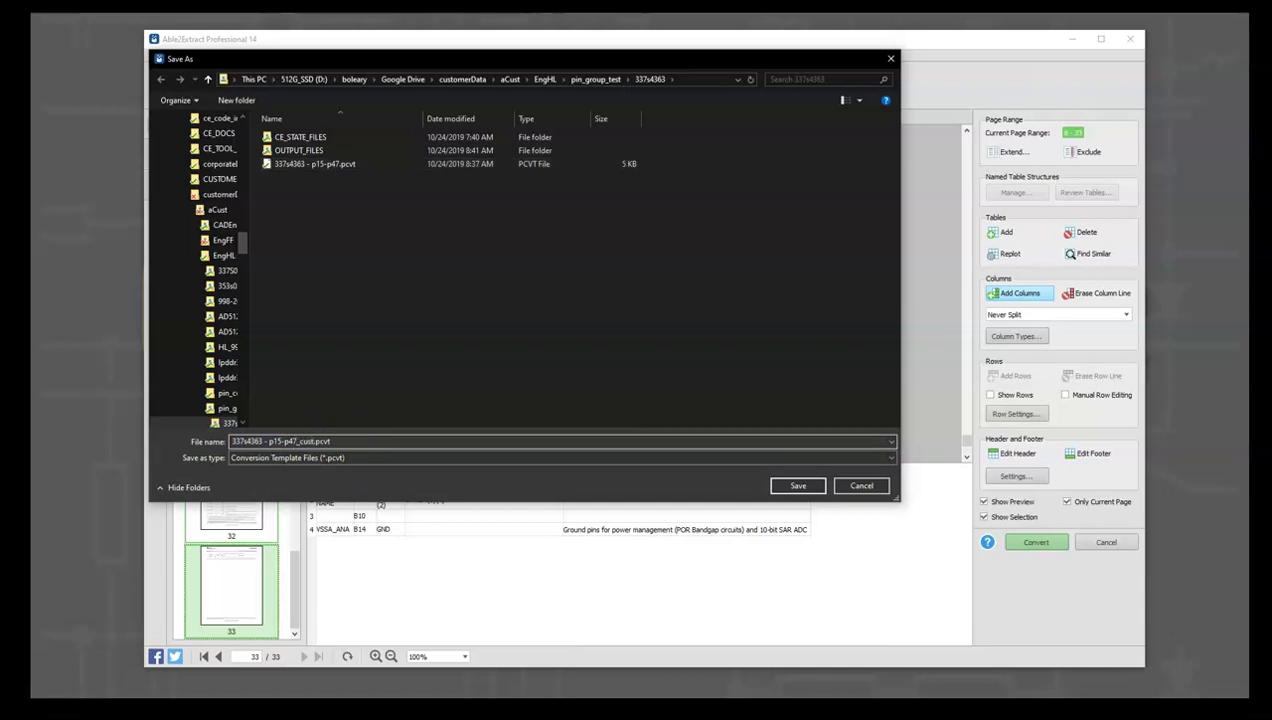
key(Return)
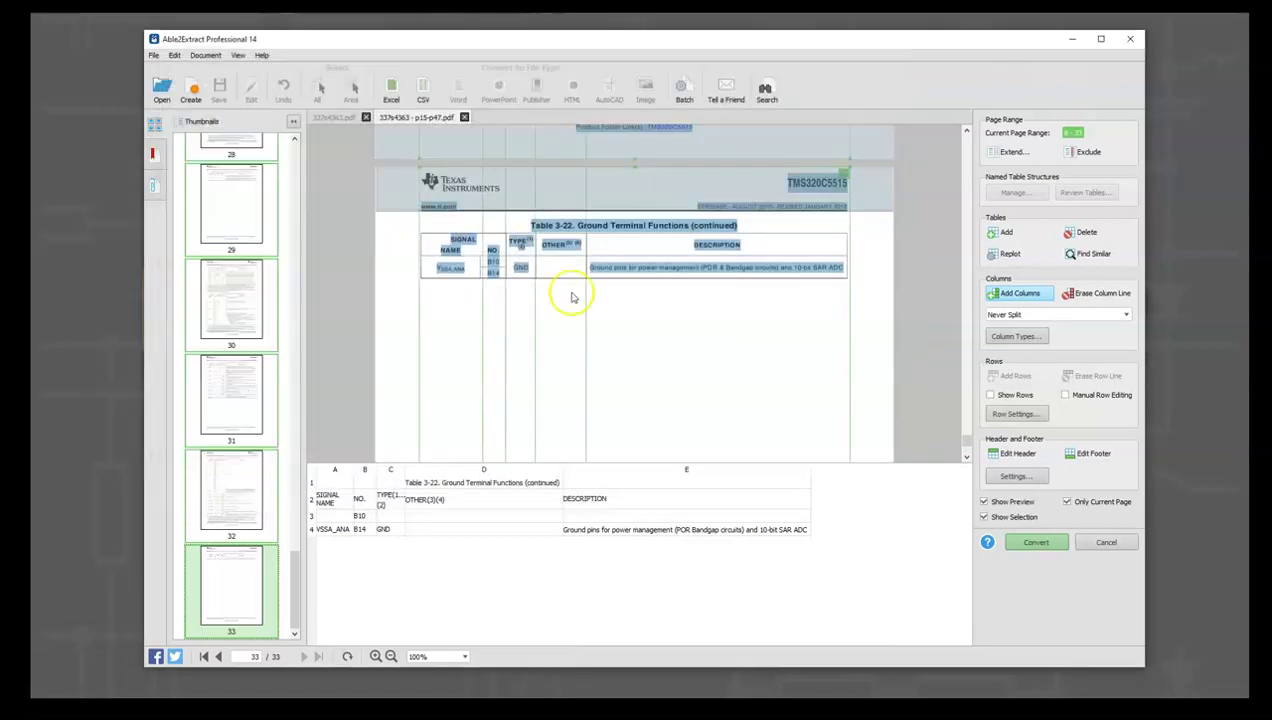
- Convert the tables to Excel and save the spreadsheet as 337s4363 - p15-p47.xlsx in the 337s4363 folder
click(757, 341)
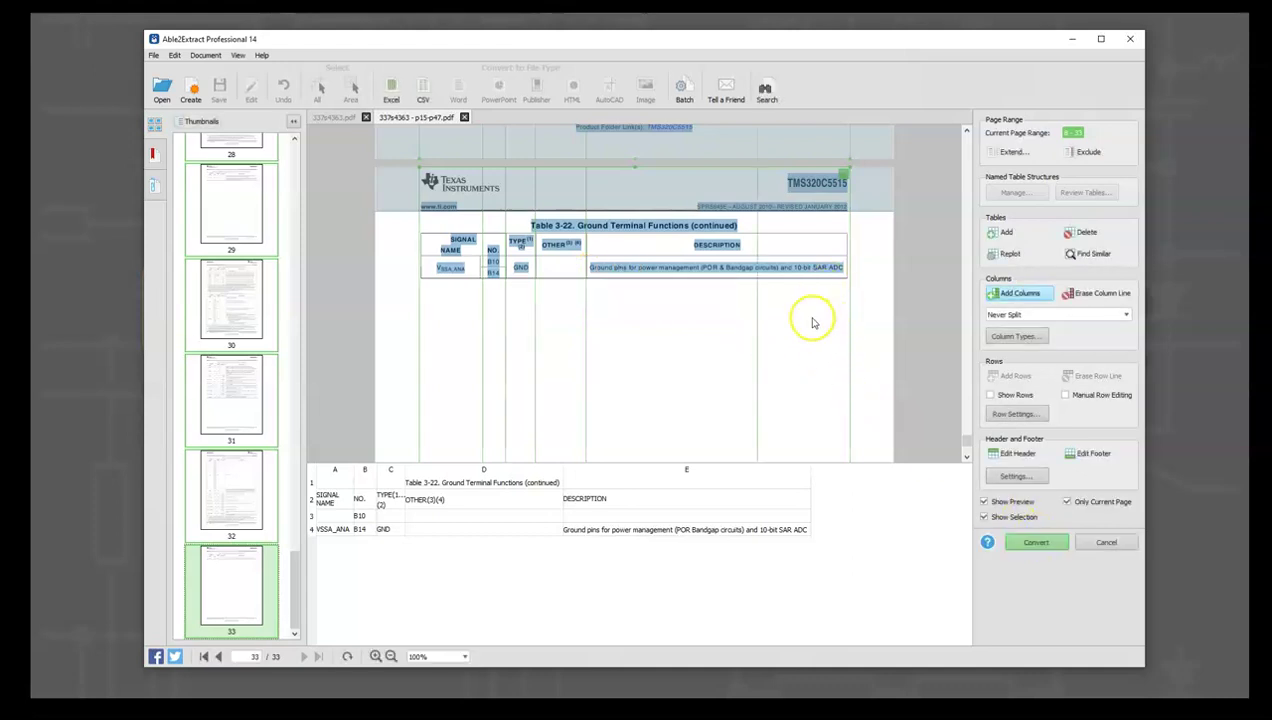
click(1035, 543)
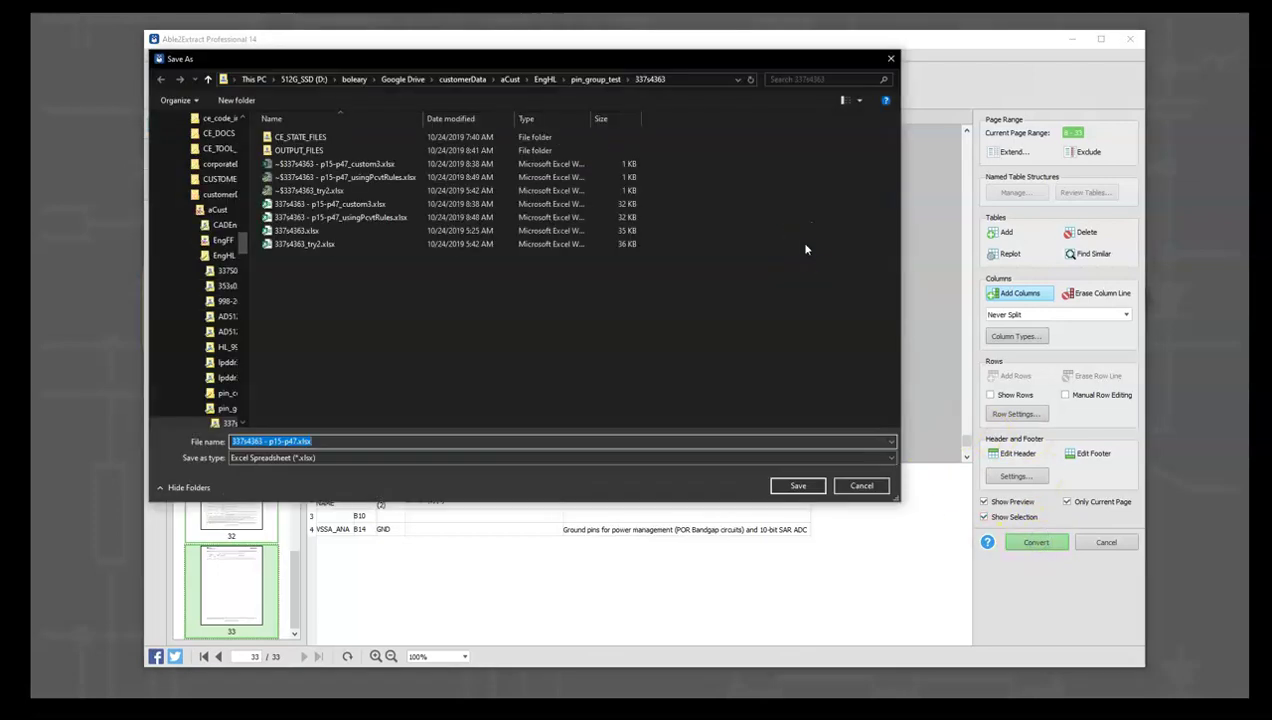
click(798, 485)
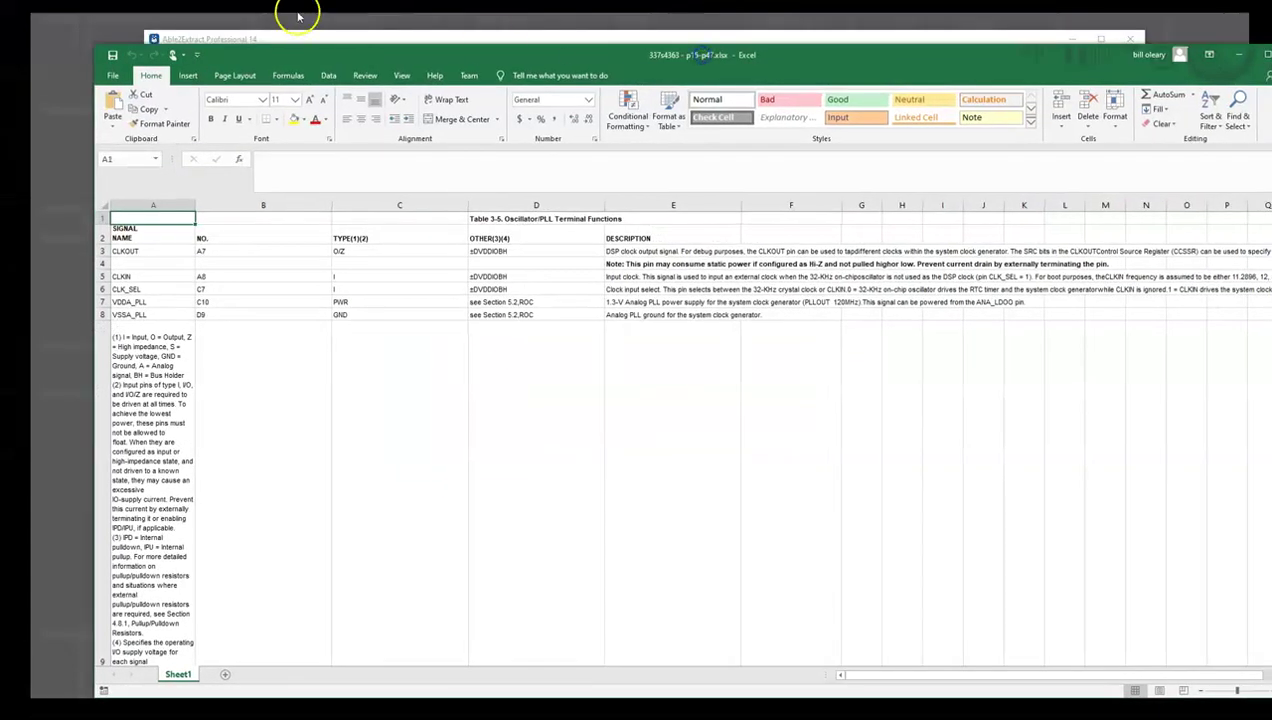
- Shrink and reposition the Excel window with the converted workbook so that it fits over the PDF converter
click(100, 52)
drag(93, 42, 426, 176)
drag(619, 207, 458, 90)
scroll(203, 289, down, 1)
scroll(204, 253, up, 1)
- Examine the converted sheet from Table 3-5 to Table 3-22 for correctly separated name, number, type, other and description columns
click(200, 273)
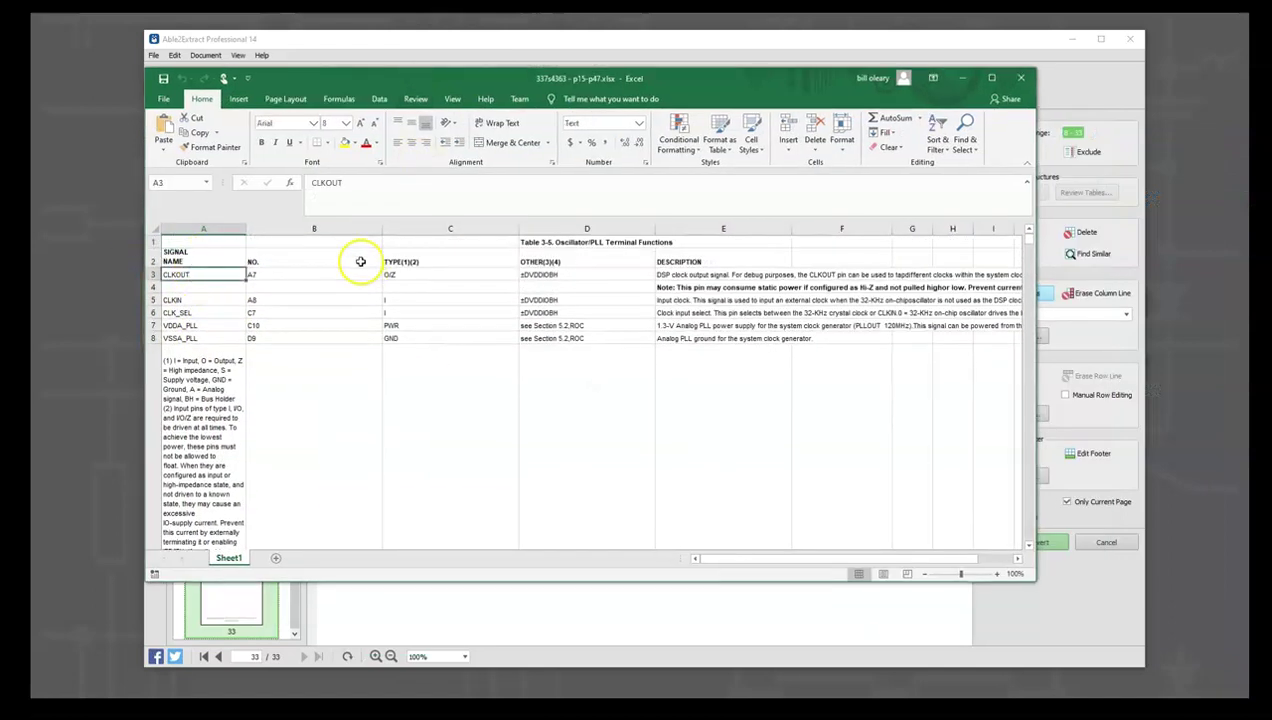
click(400, 261)
scroll(454, 360, down, 10)
scroll(463, 391, down, 20)
scroll(453, 413, down, 20)
scroll(446, 423, down, 20)
scroll(440, 433, down, 20)
scroll(440, 436, down, 20)
scroll(440, 436, down, 12)
scroll(453, 421, up, 16)
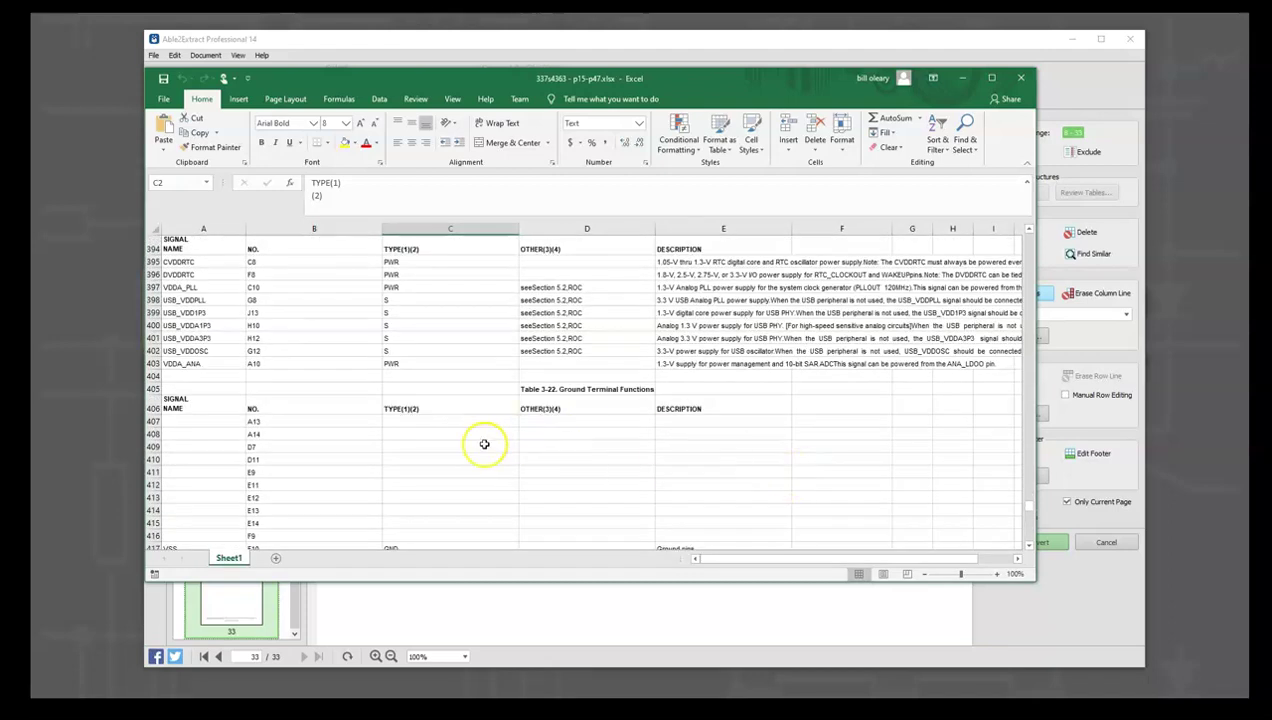
scroll(370, 420, up, 11)
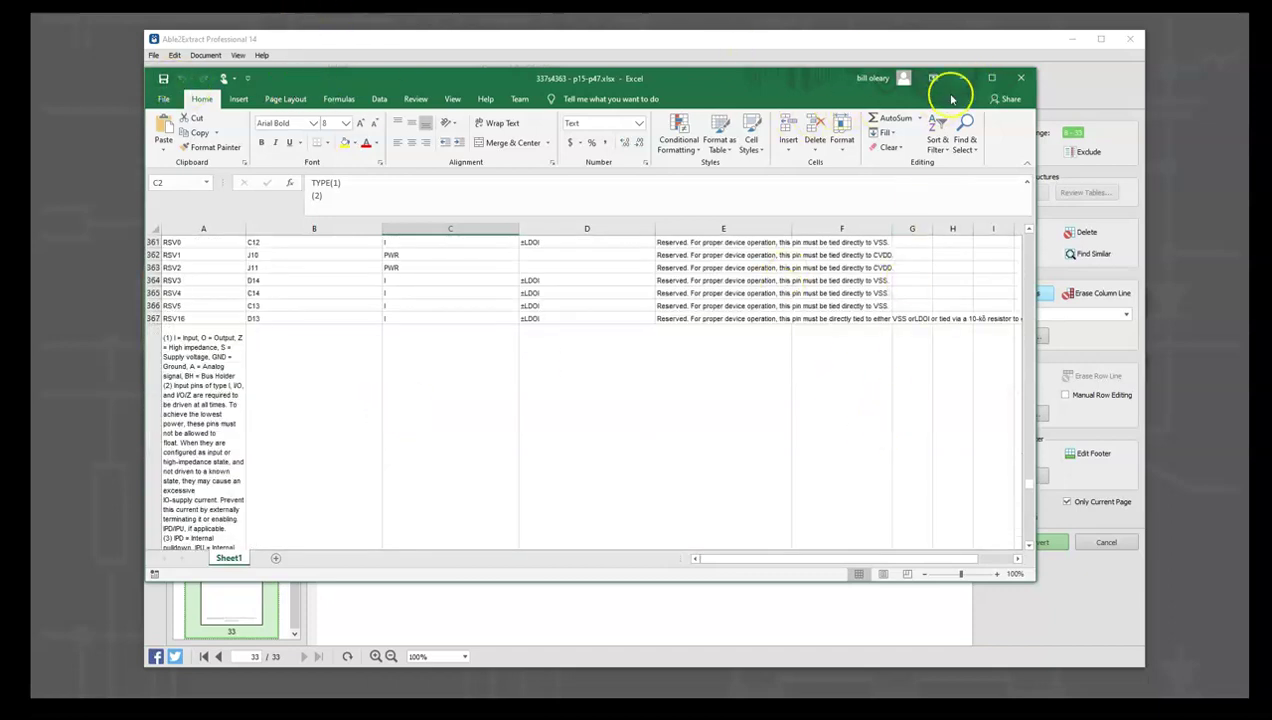
- Close the converted Excel workbook, return to Able2Extract Professional and close the 337s4363 - p15-p47.pdf document
click(1019, 78)
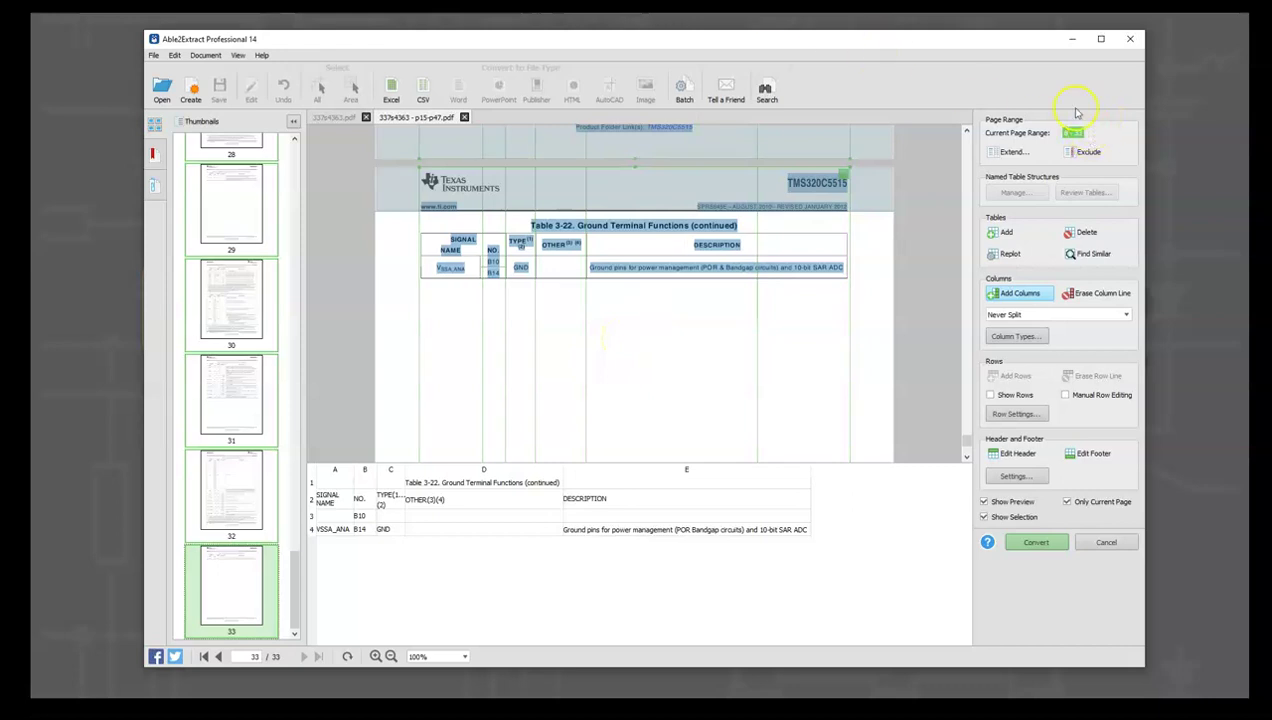
click(153, 55)
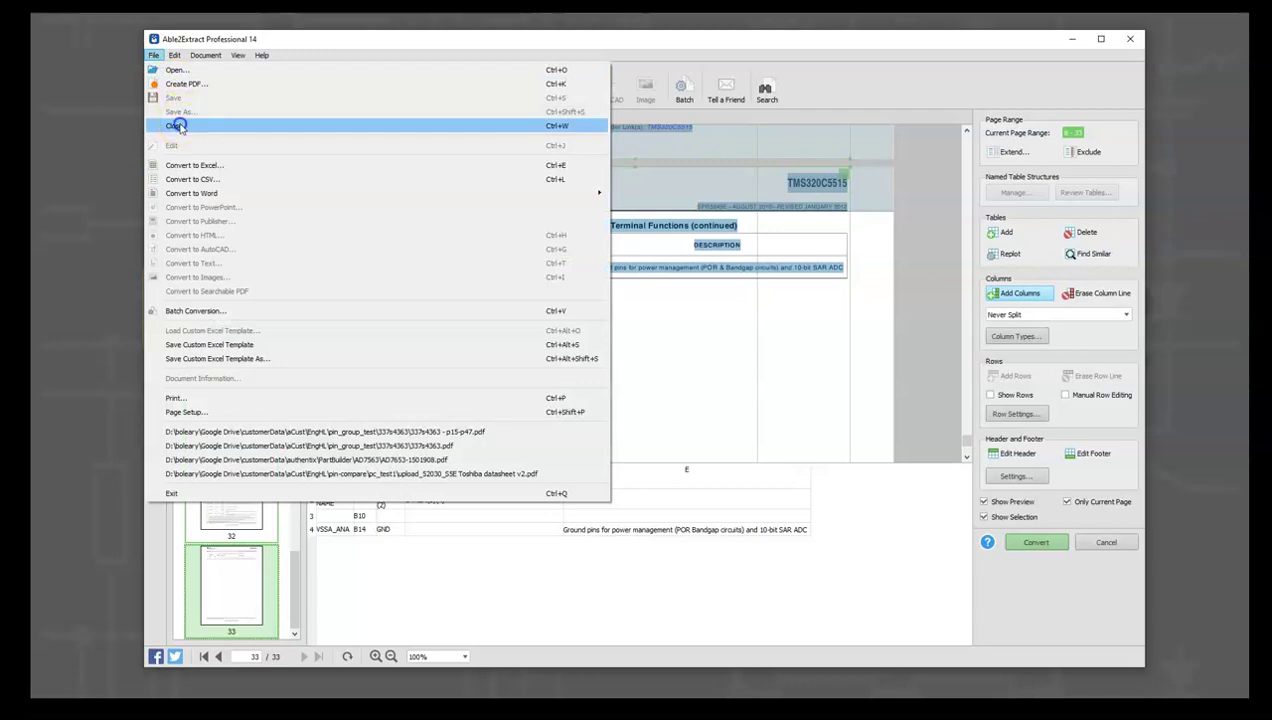
click(176, 124)
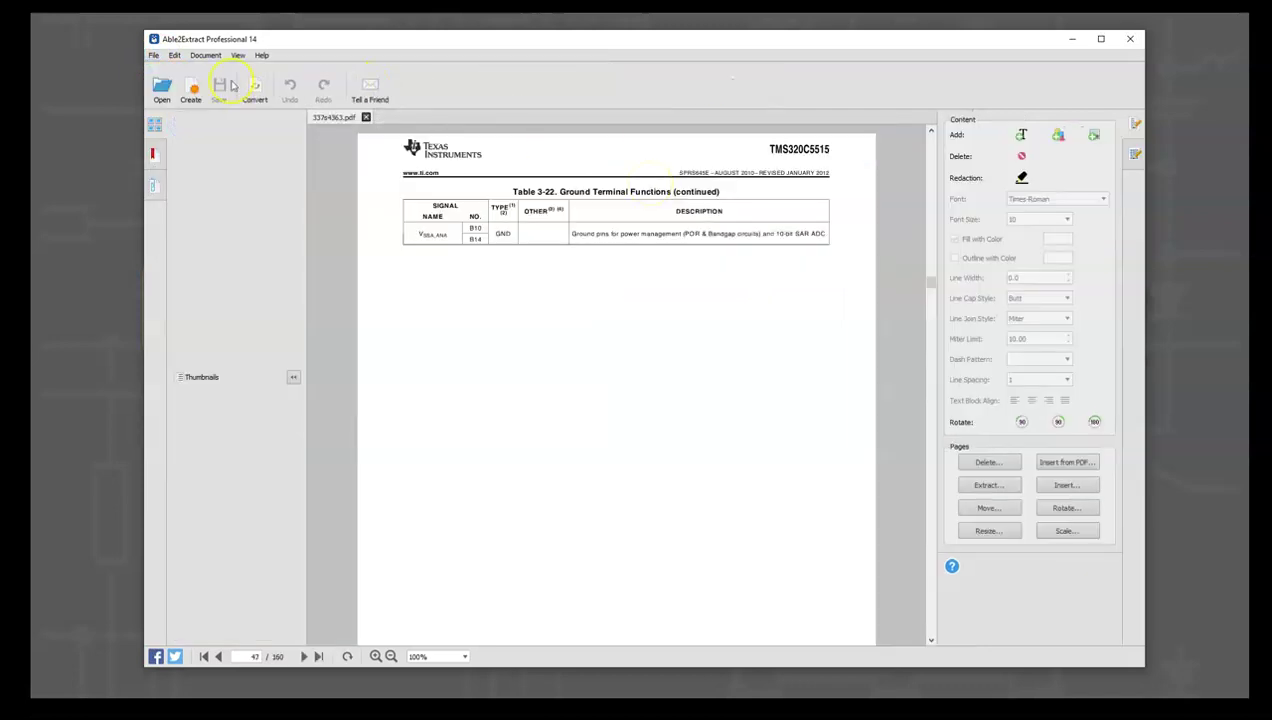
- Reopen the PDF 337s4363 - p15-p47.pdf from the 337s4363 folder
click(153, 55)
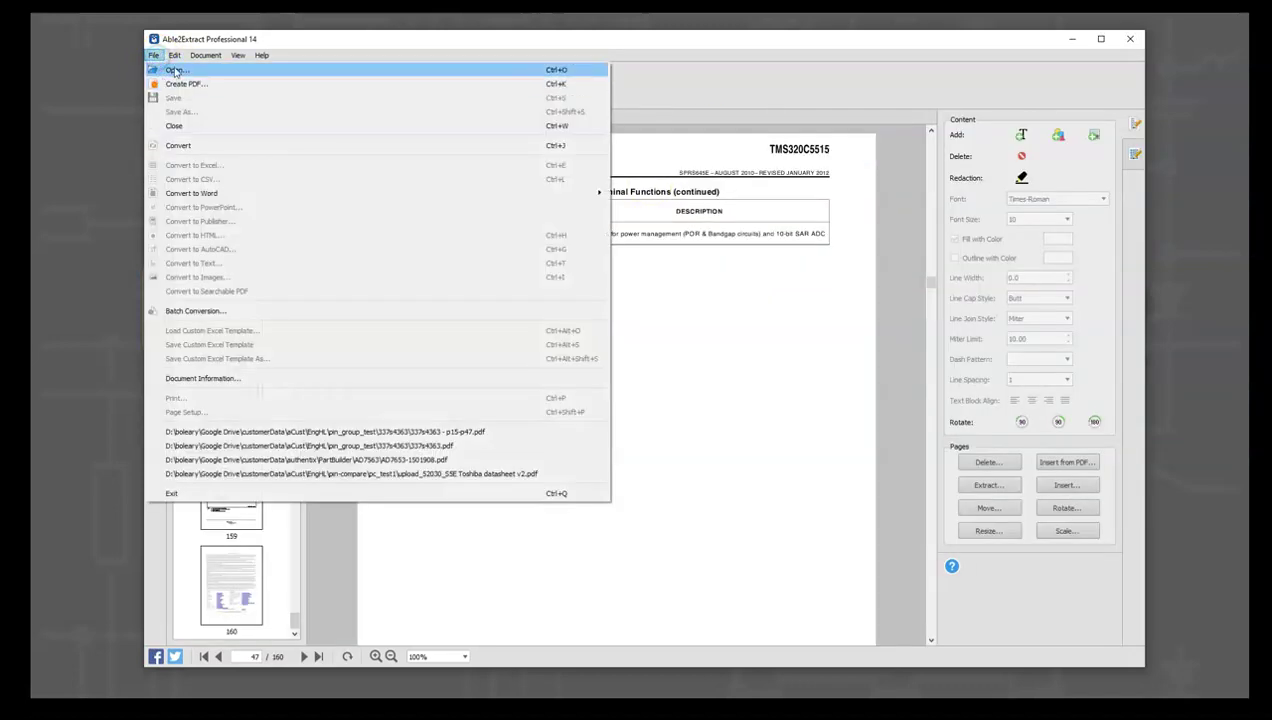
click(174, 67)
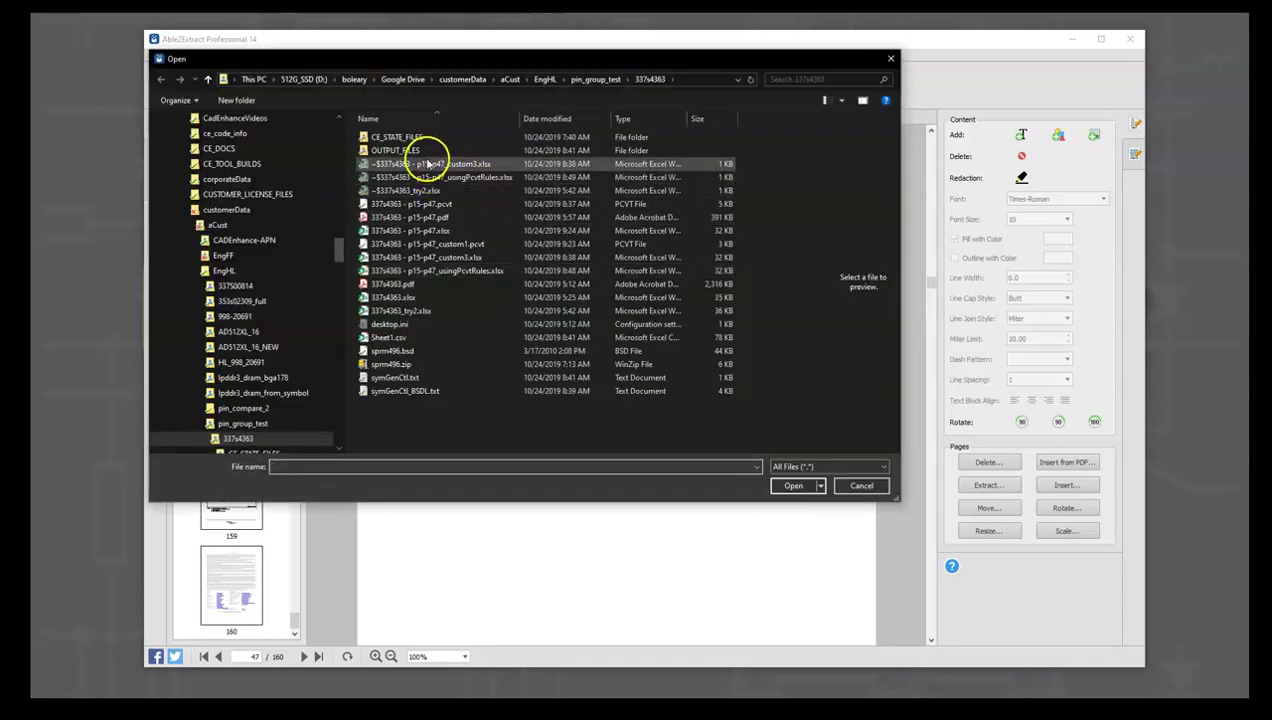
click(422, 217)
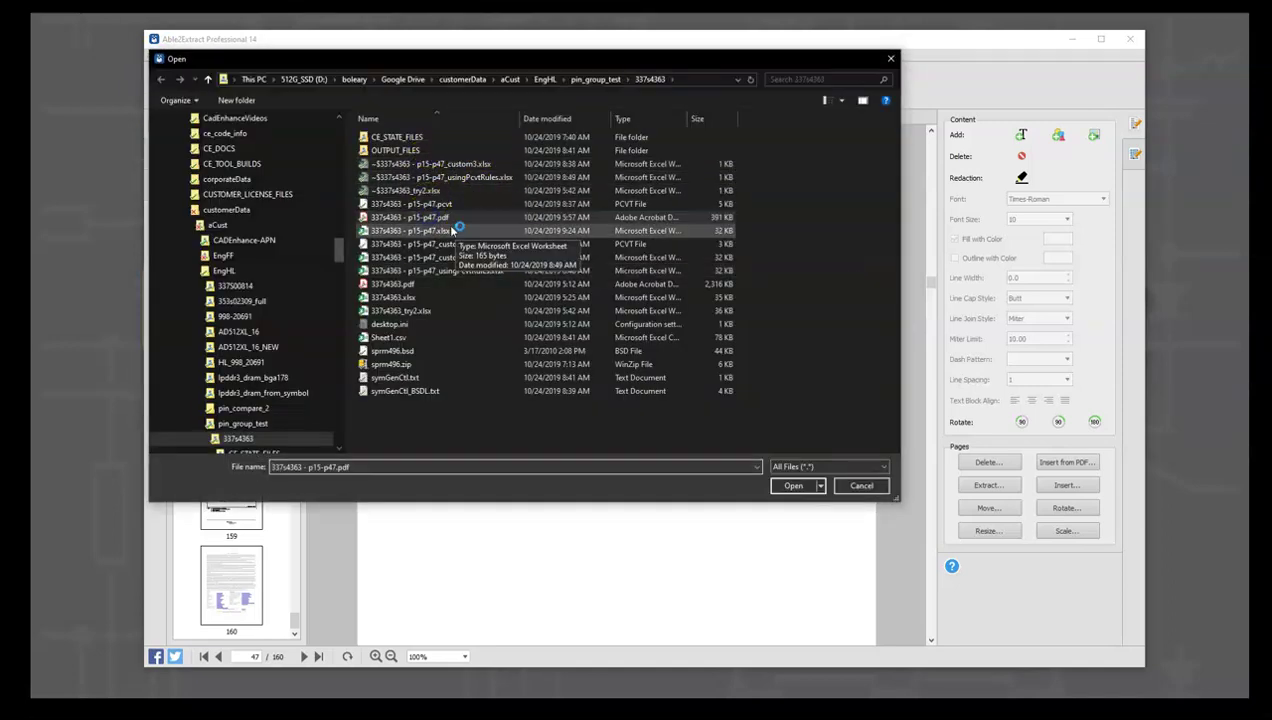
click(795, 486)
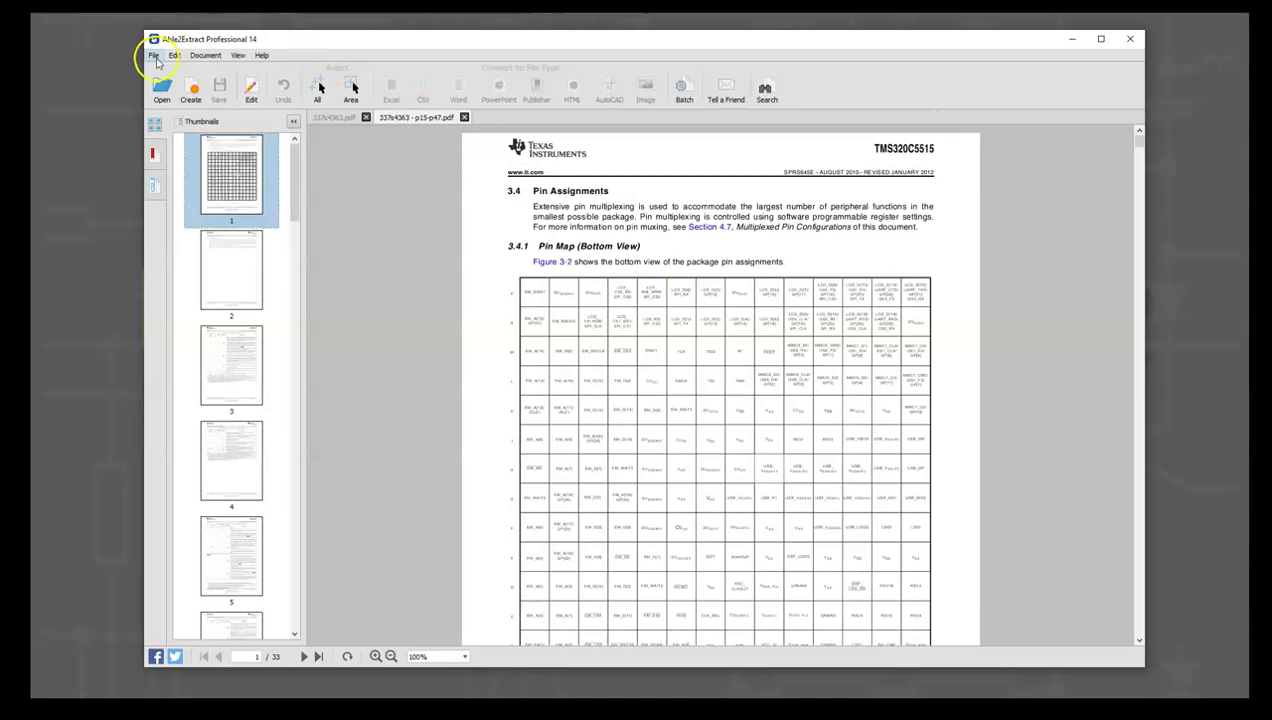
- Load the custom Excel template 337s4363 - p15-p47_custom1.pcvt and check the table markings across the page thumbnails
click(154, 56)
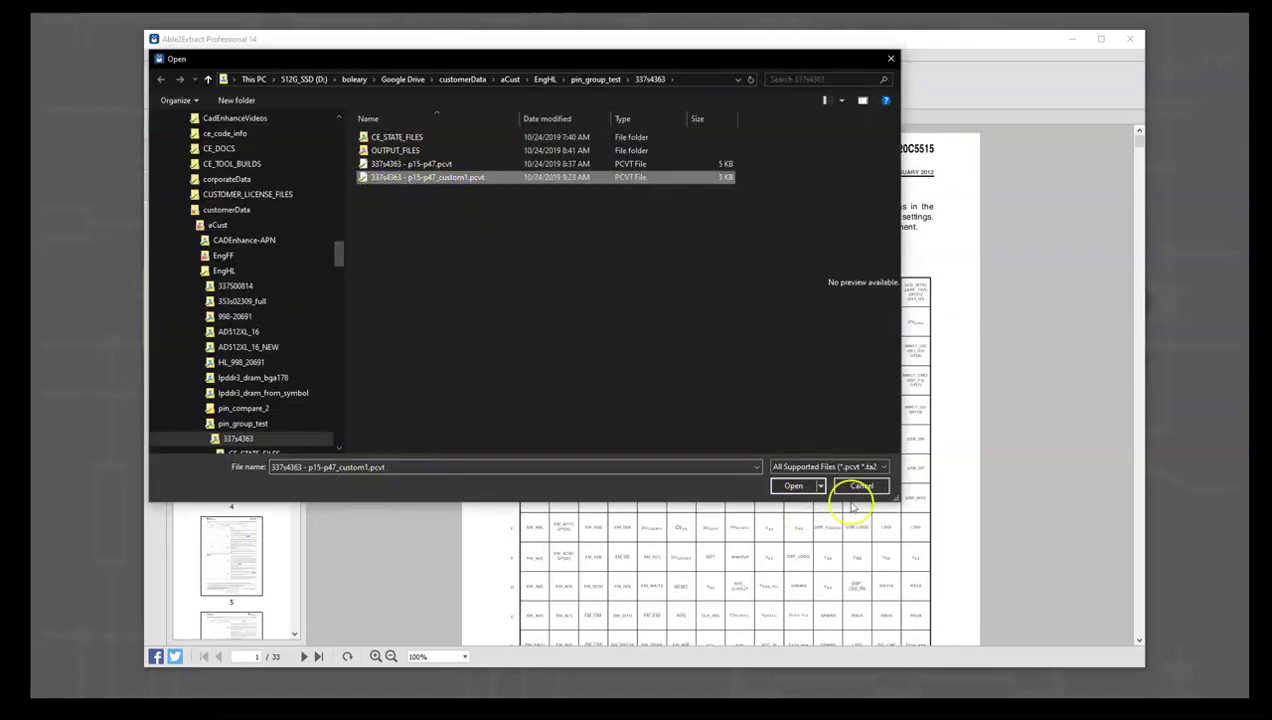
click(786, 486)
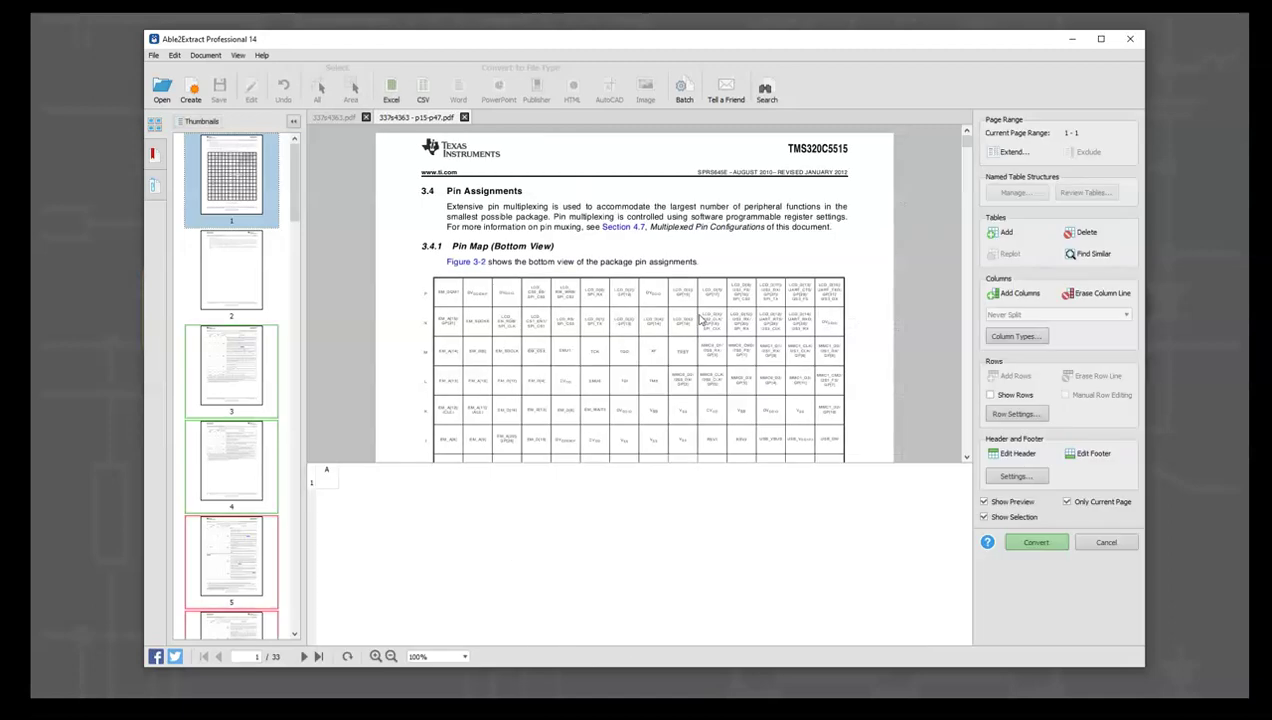
scroll(270, 398, down, 5)
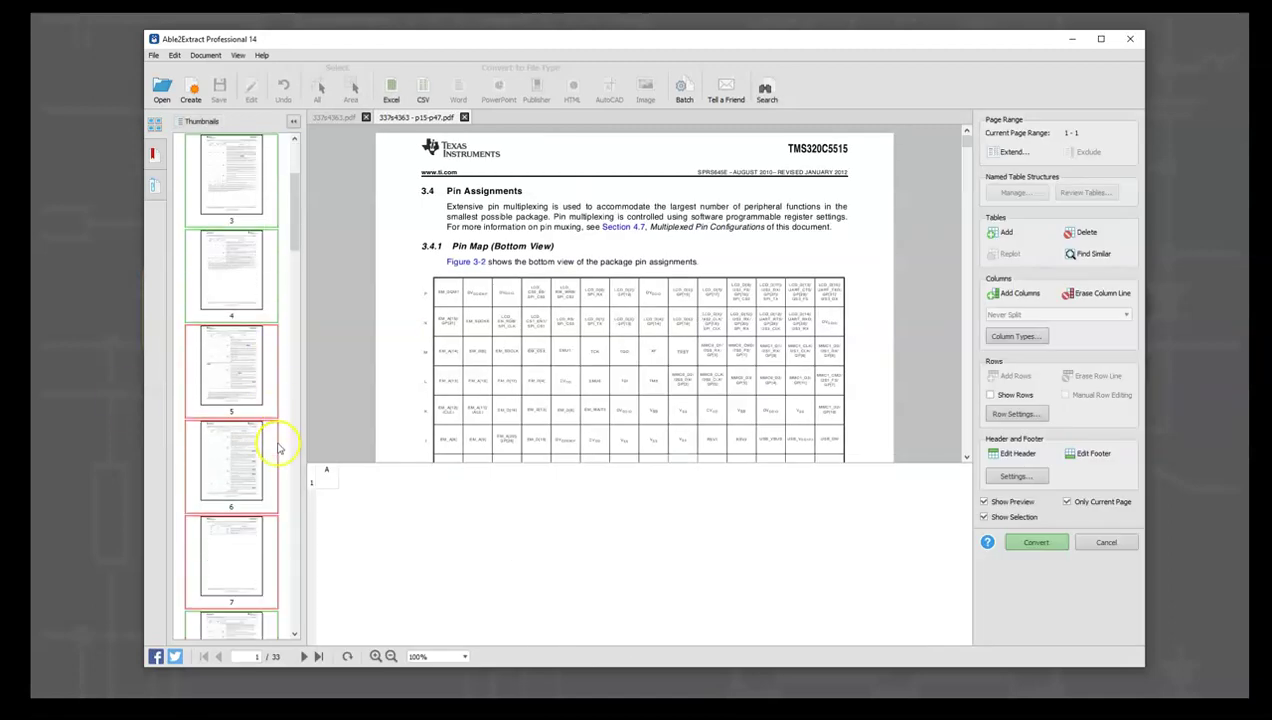
scroll(279, 453, down, 10)
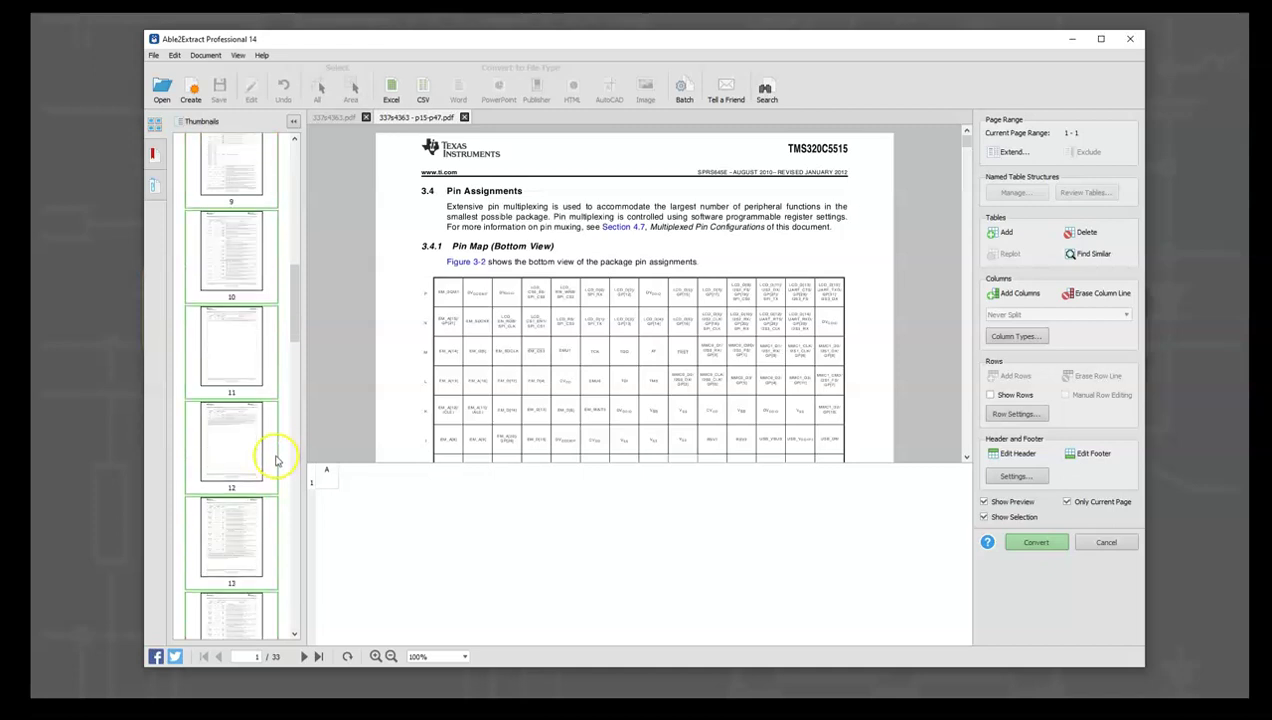
scroll(275, 470, down, 8)
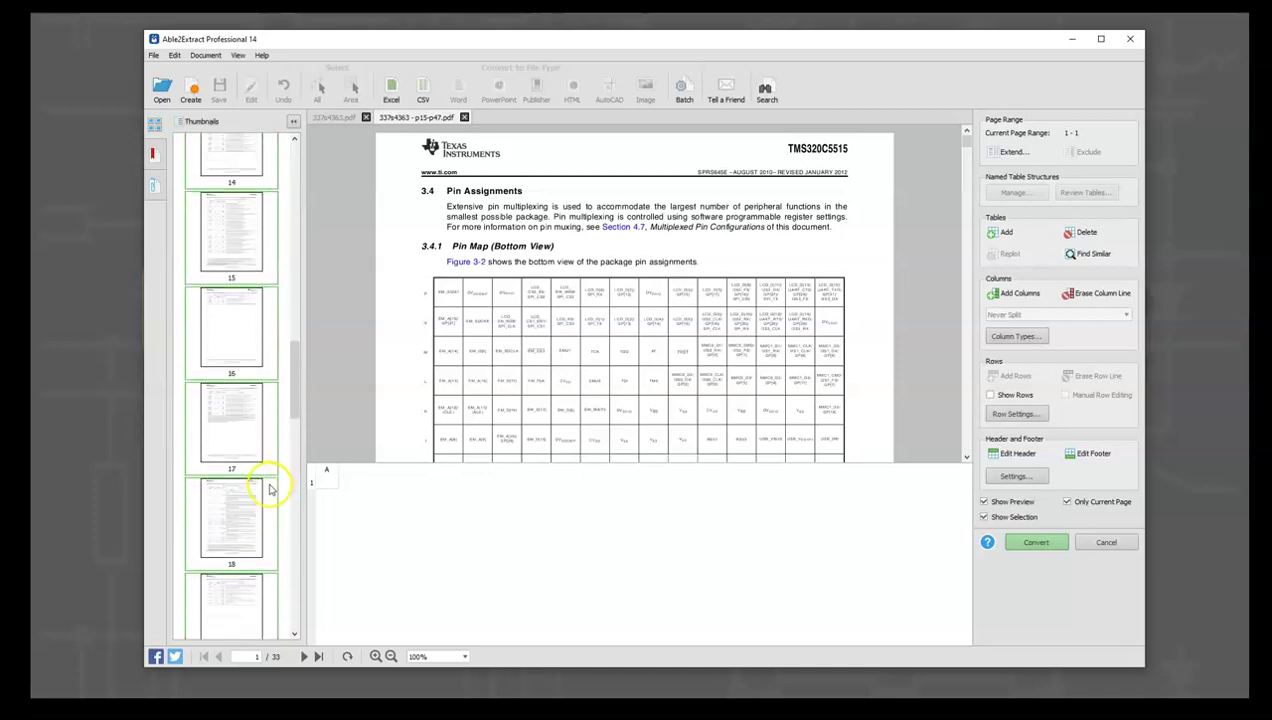
scroll(275, 470, down, 5)
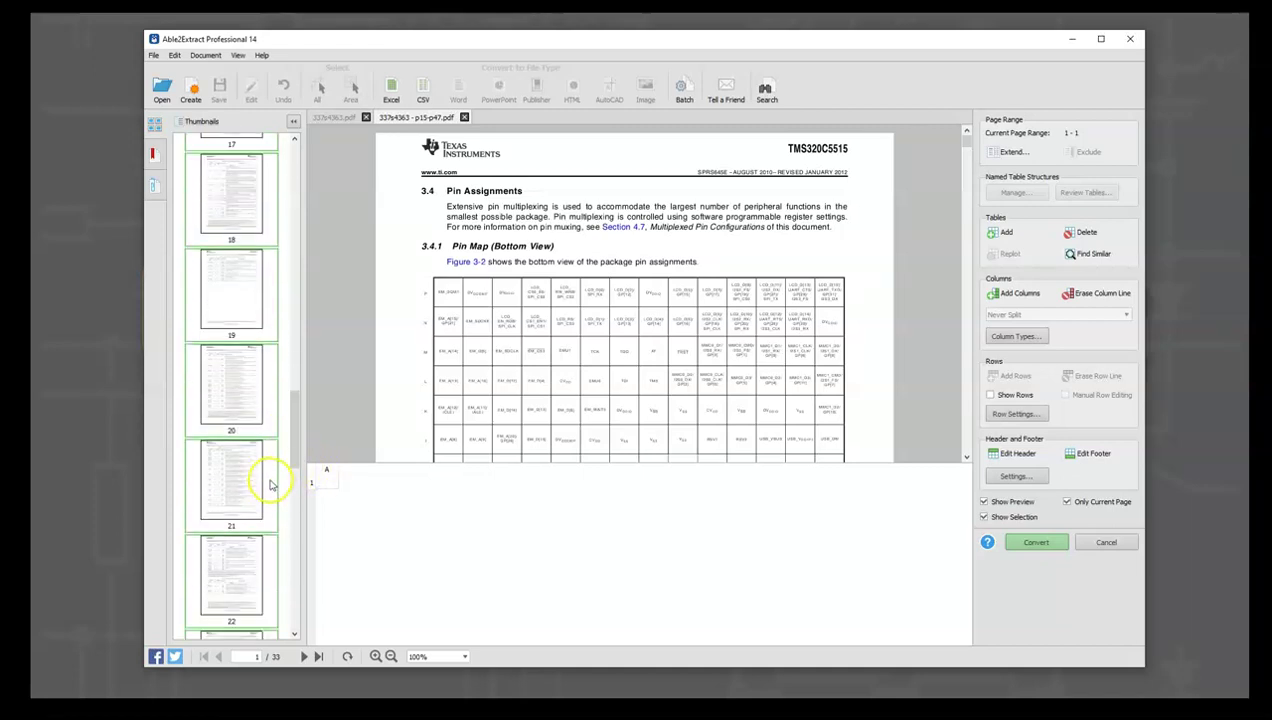
drag(291, 462, 305, 592)
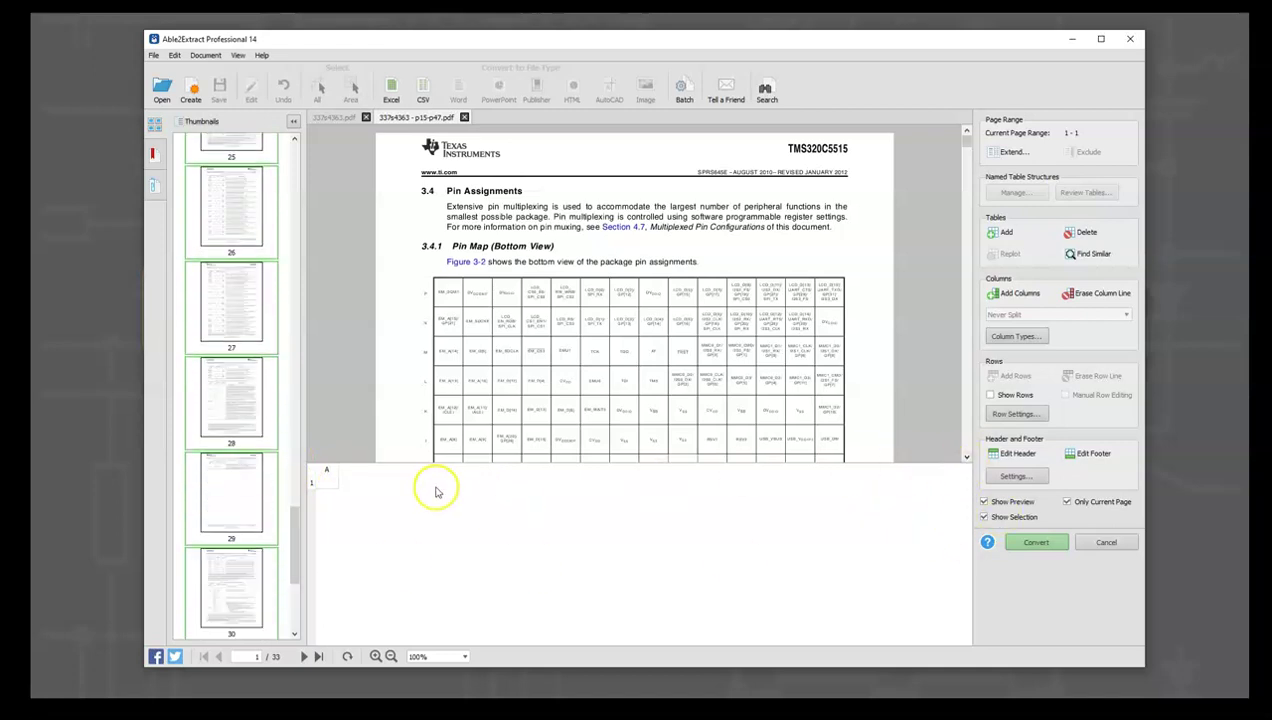